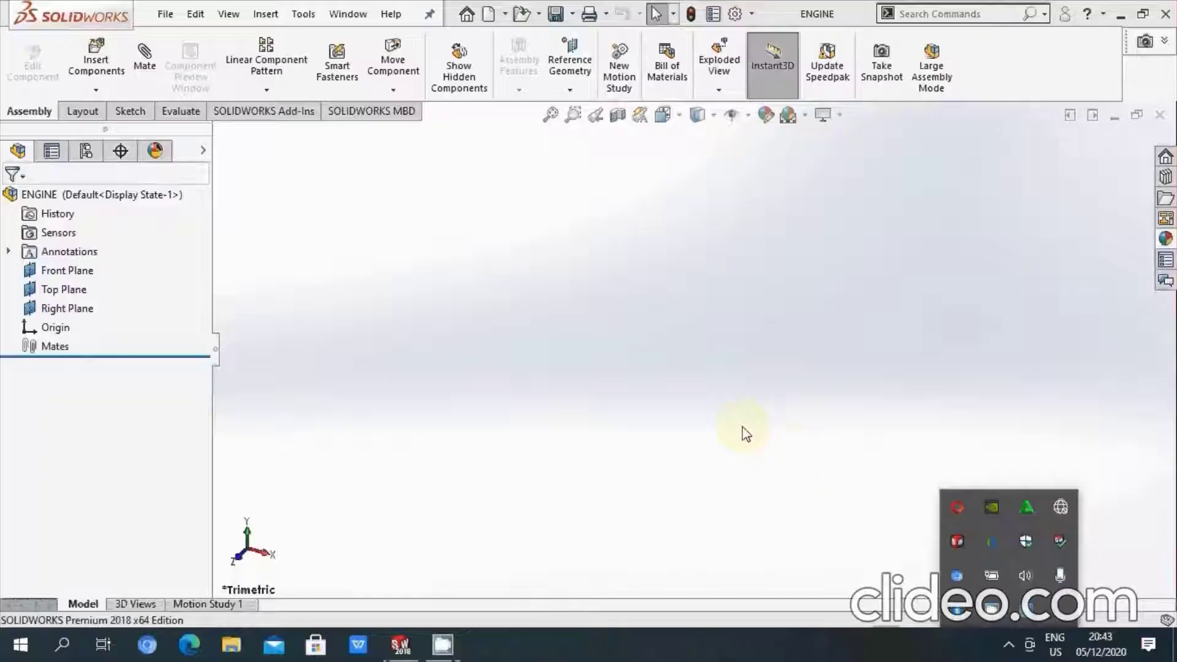
# - Insert LOWER BLOCK from TUTORIAL > ENGINE ASSY (Part filter) and place it at the origin
pyautogui.click(105, 56)
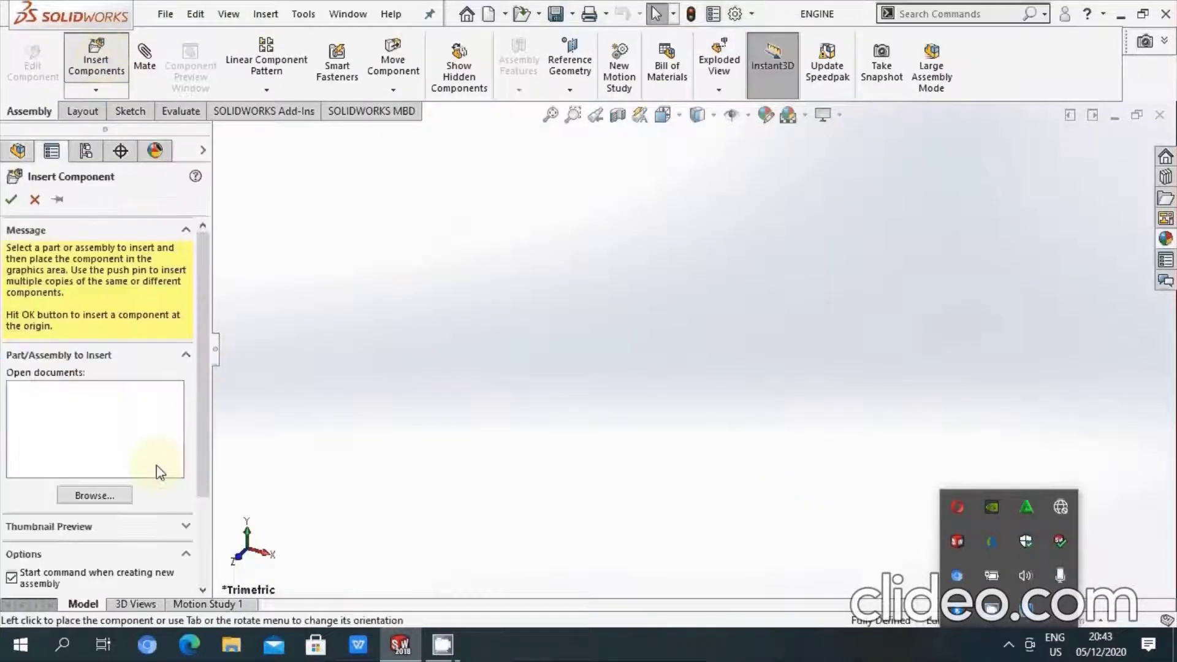
pyautogui.click(103, 496)
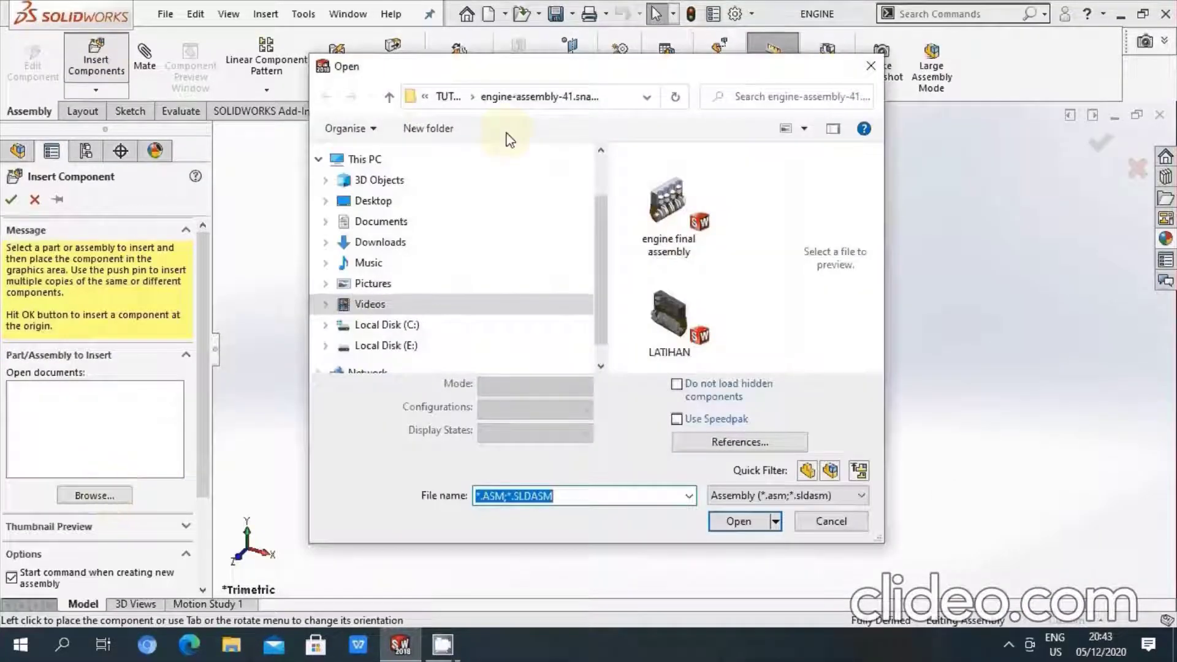
pyautogui.click(446, 98)
pyautogui.doubleClick(674, 210)
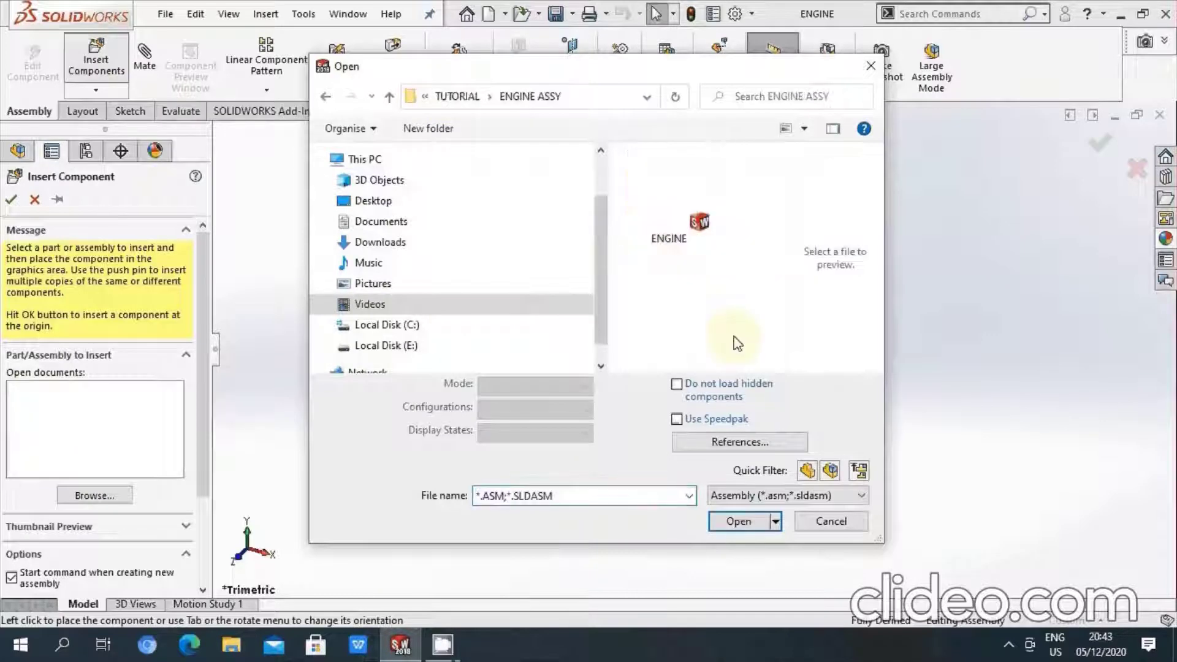
pyautogui.click(791, 496)
pyautogui.click(763, 384)
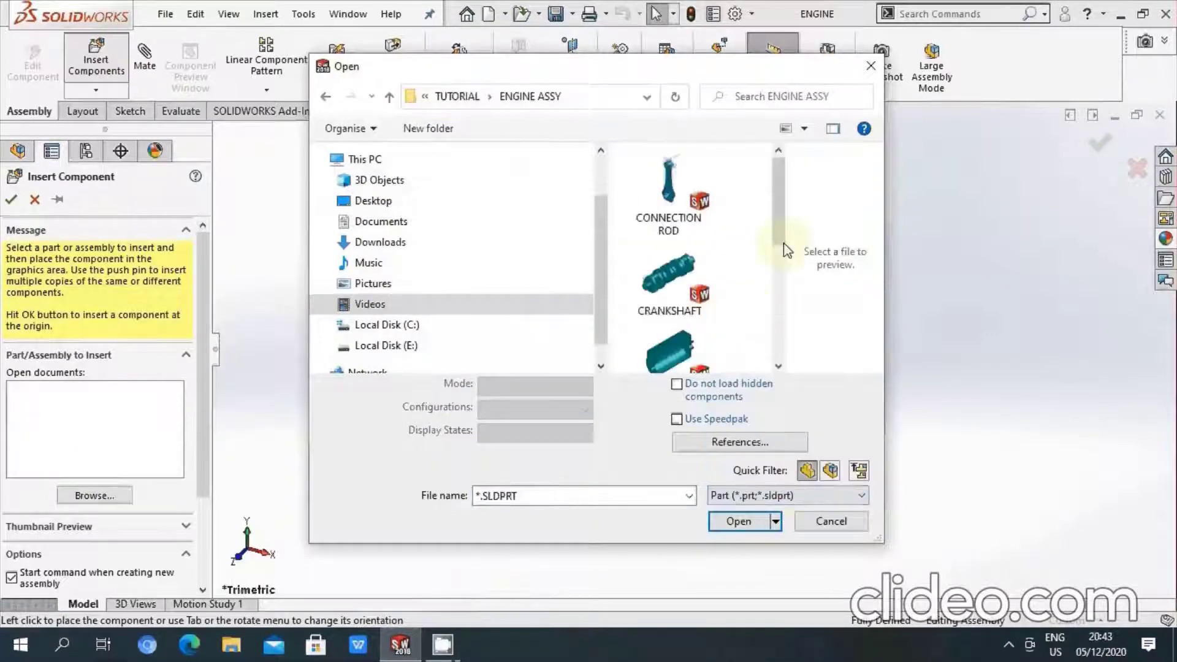
pyautogui.moveTo(785, 245)
pyautogui.mouseDown()
pyautogui.moveTo(769, 334)
pyautogui.moveTo(772, 274)
pyautogui.mouseUp()
pyautogui.click(684, 236)
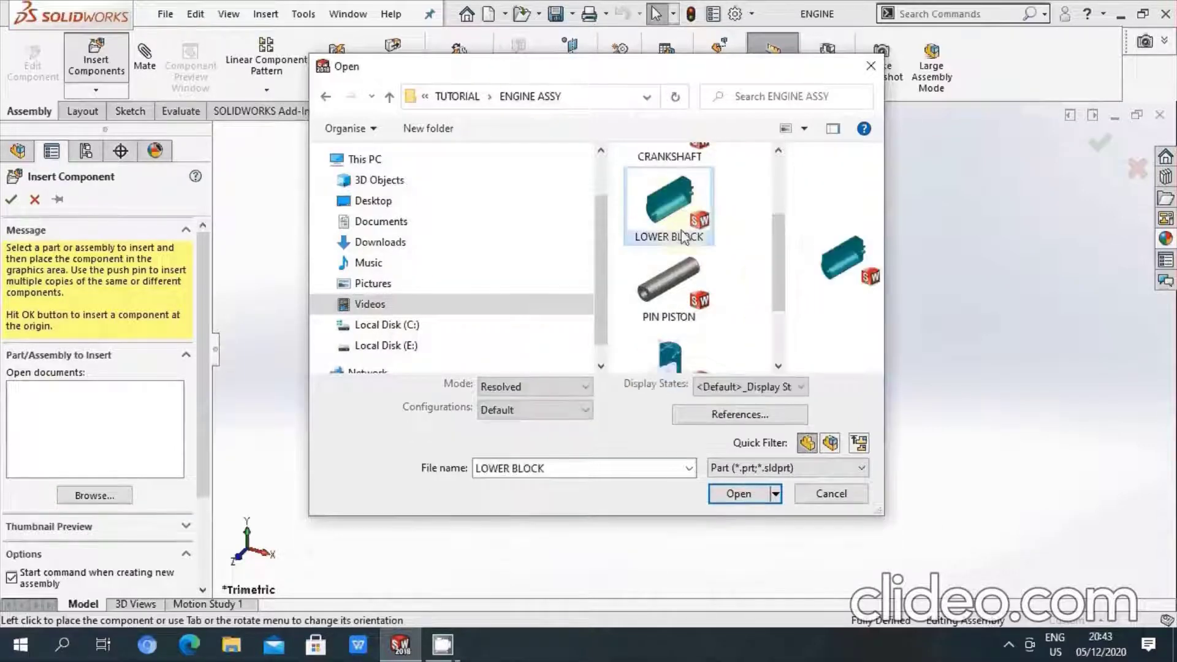
pyautogui.click(745, 497)
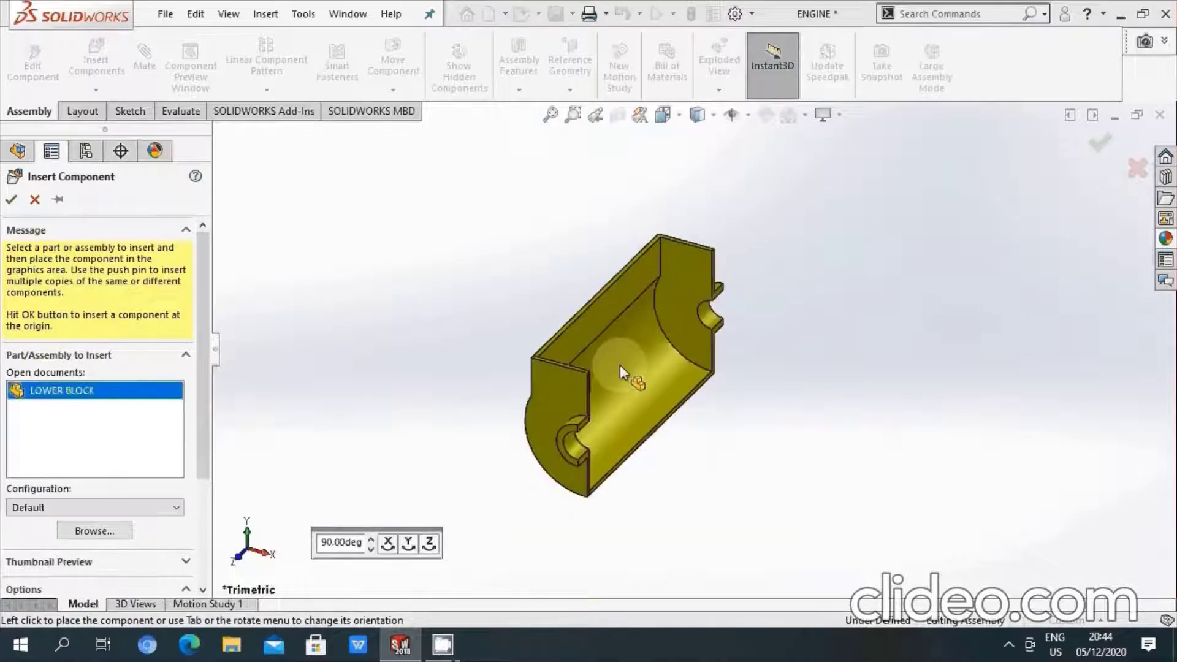
pyautogui.click(620, 365)
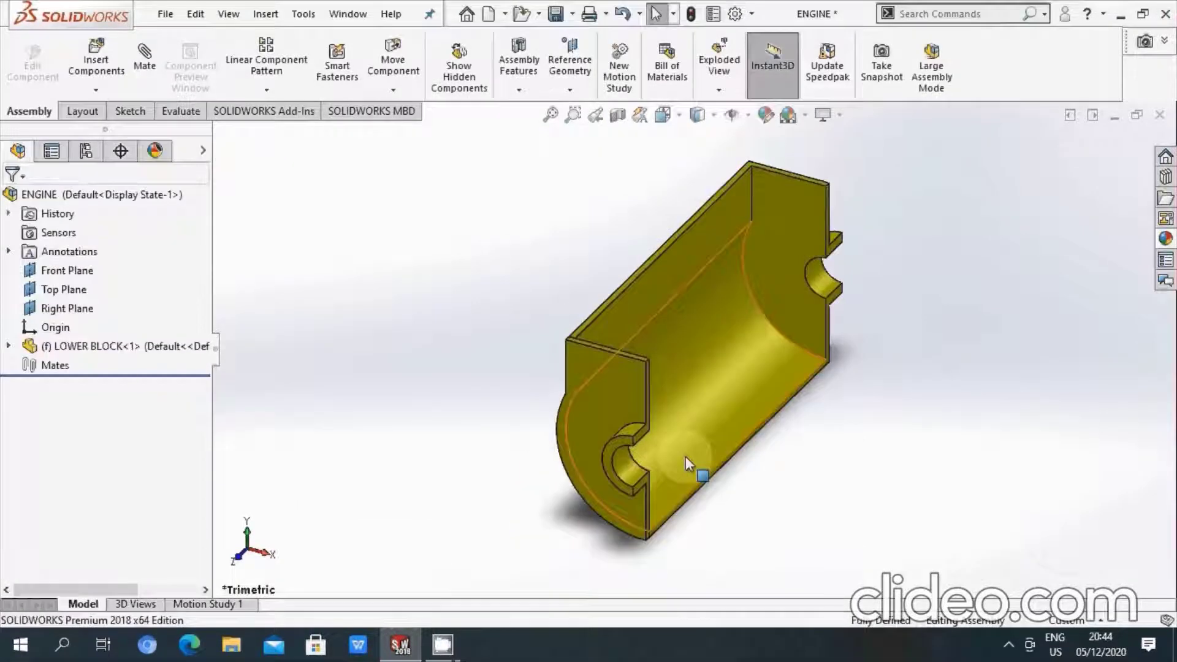
# - Set LOWER BLOCK<1> to Float and select its Origin in the expanded tree
pyautogui.rightClick(143, 351)
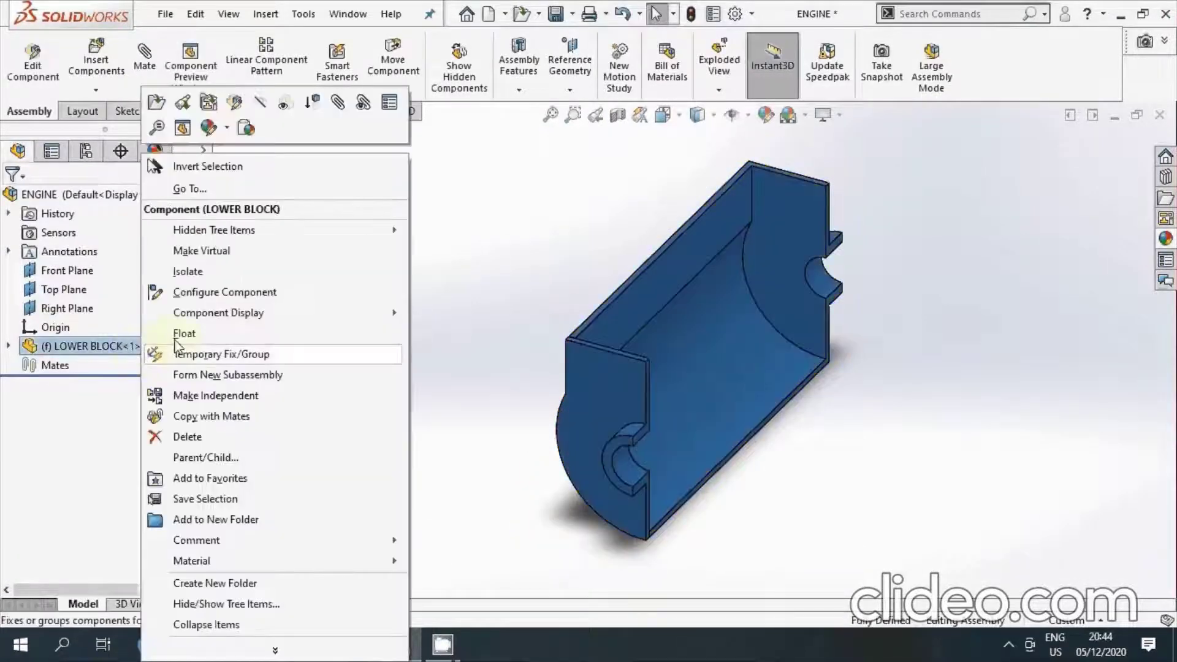
pyautogui.click(196, 333)
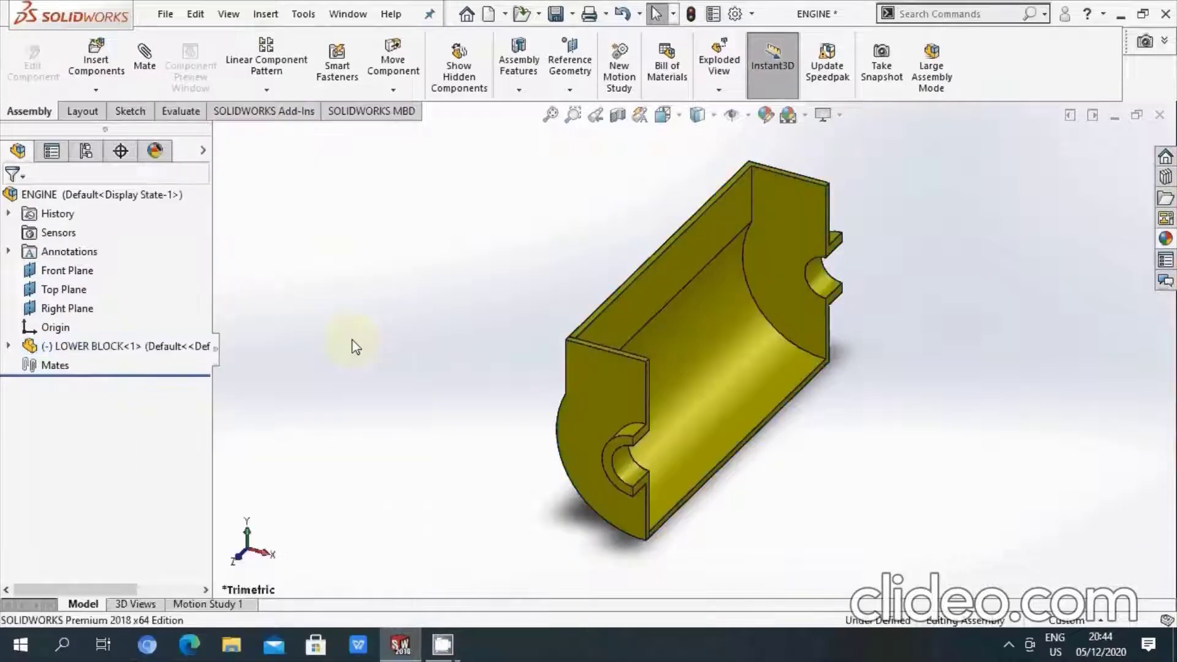
pyautogui.click(8, 346)
pyautogui.click(75, 485)
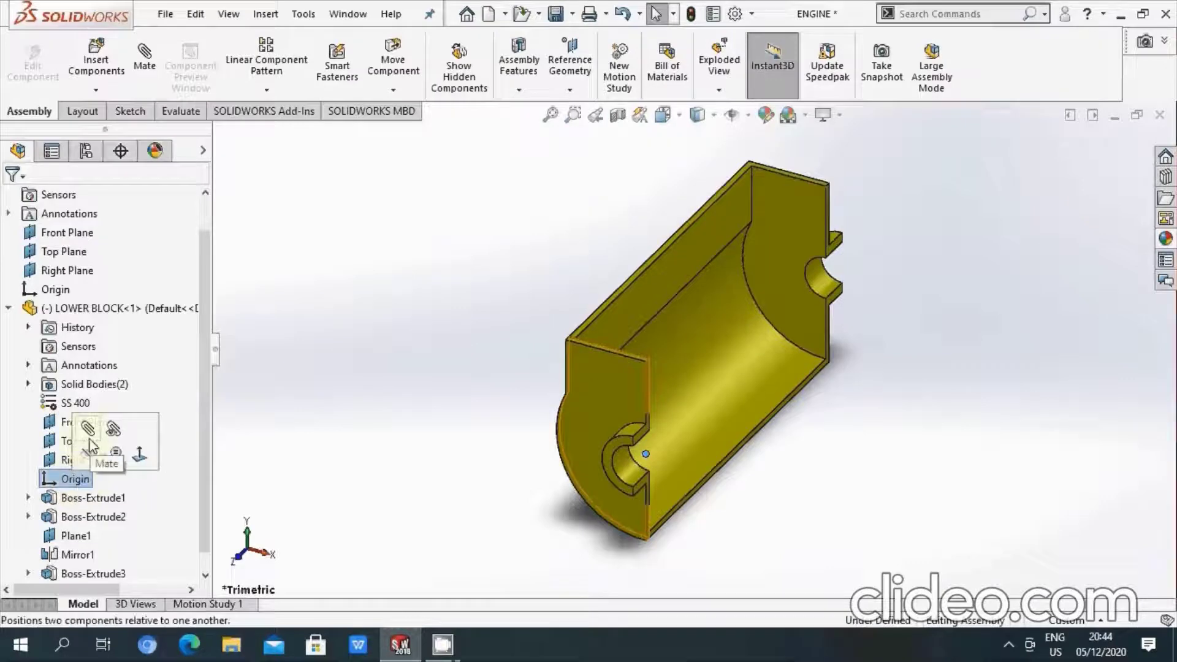
# - Mate the LOWER BLOCK origin coincident with the ENGINE assembly origin
pyautogui.click(288, 262)
pyautogui.click(144, 58)
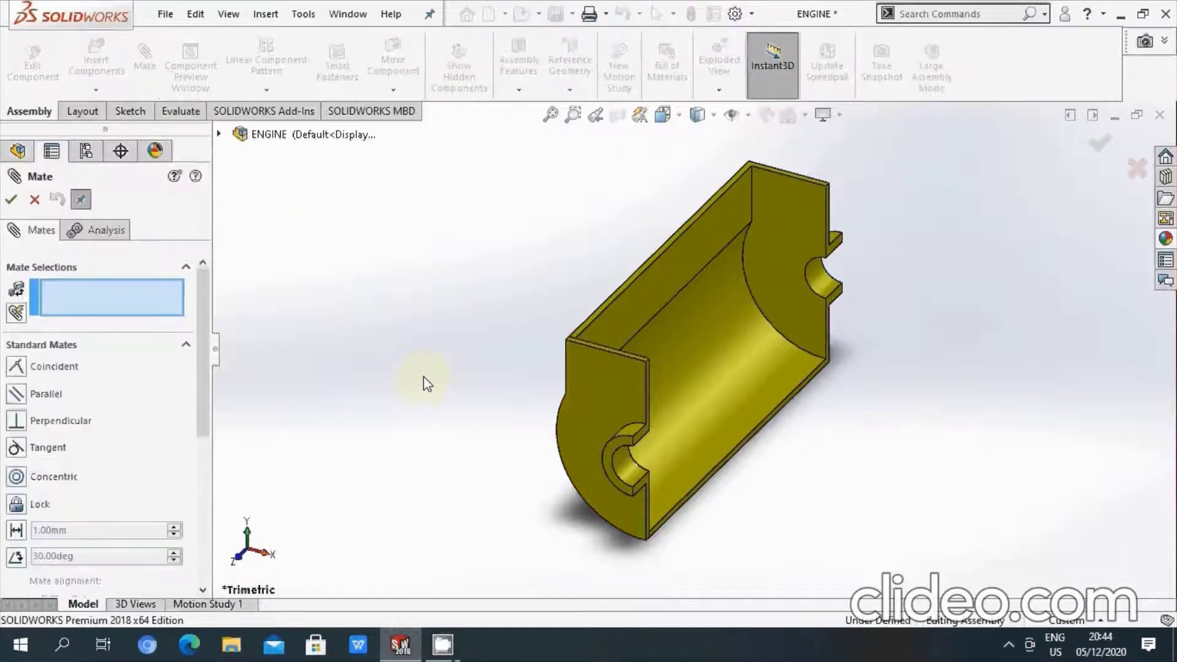
pyautogui.click(218, 133)
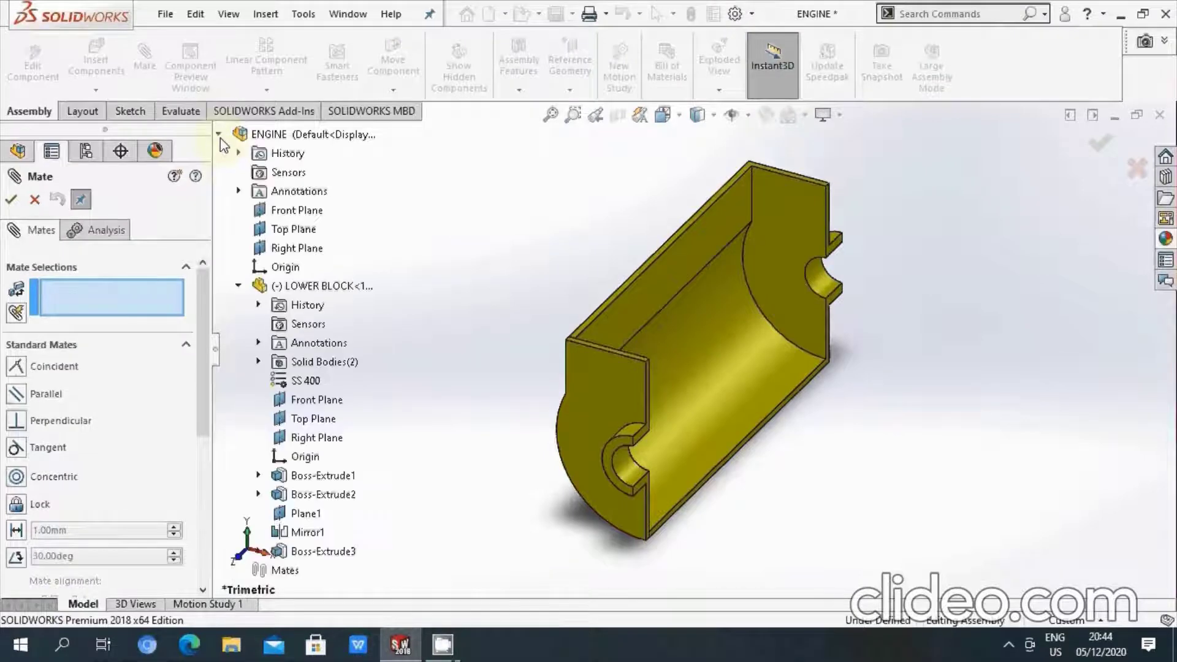
pyautogui.click(305, 456)
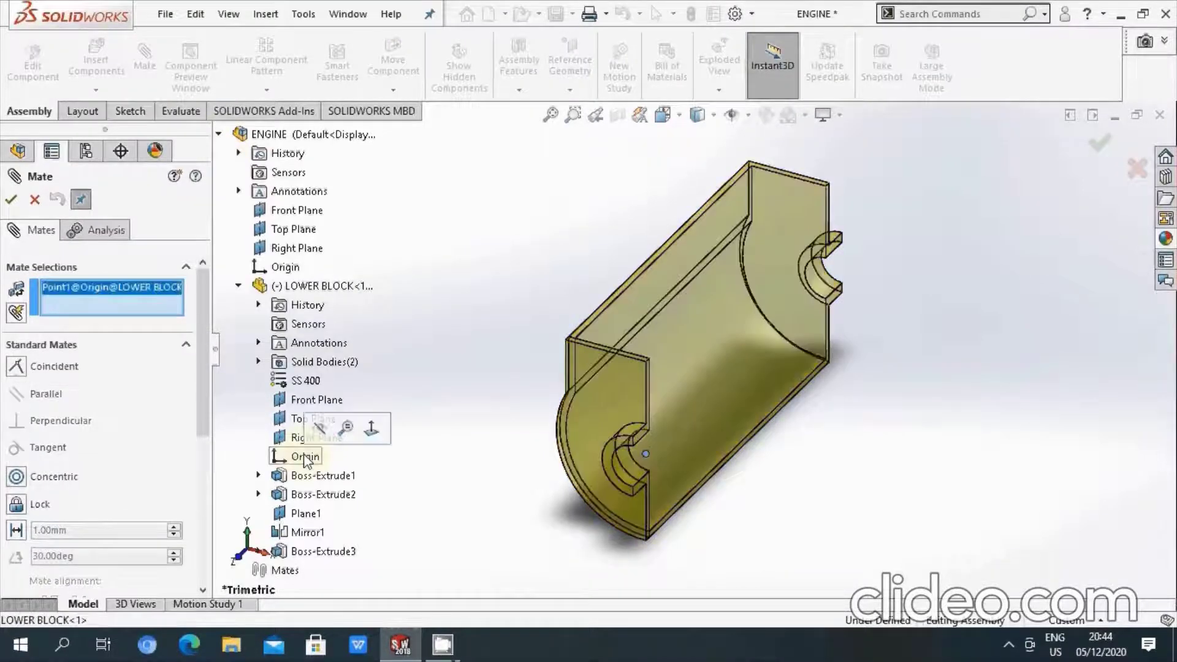
pyautogui.click(288, 270)
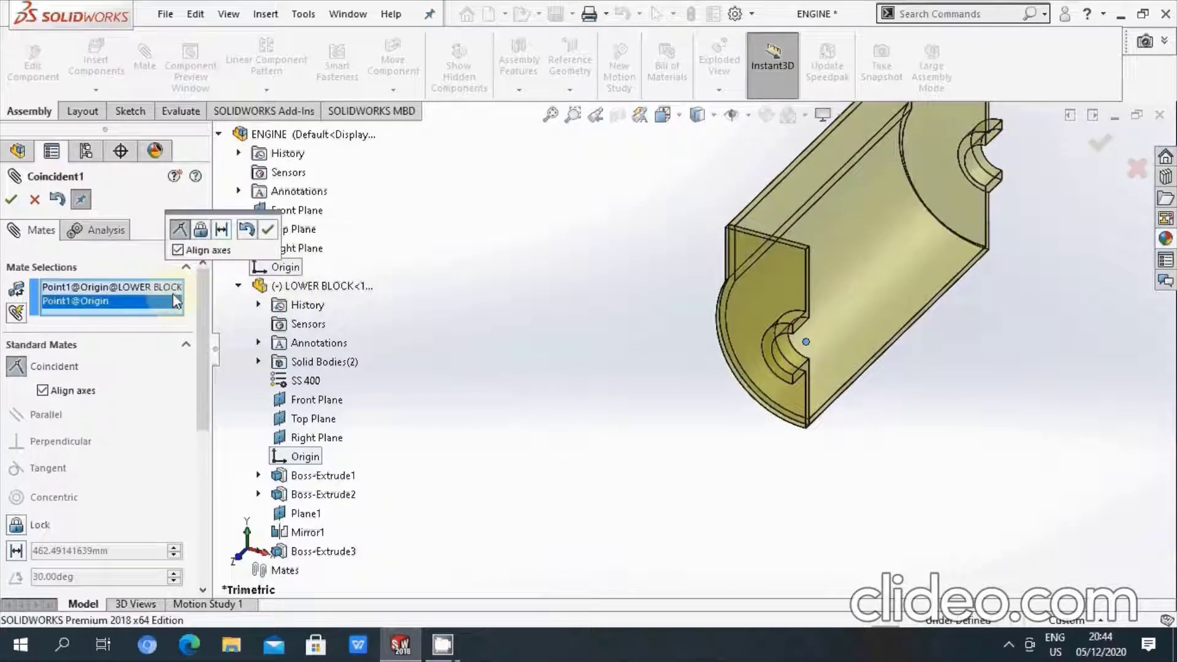
pyautogui.click(11, 199)
pyautogui.press('Escape')
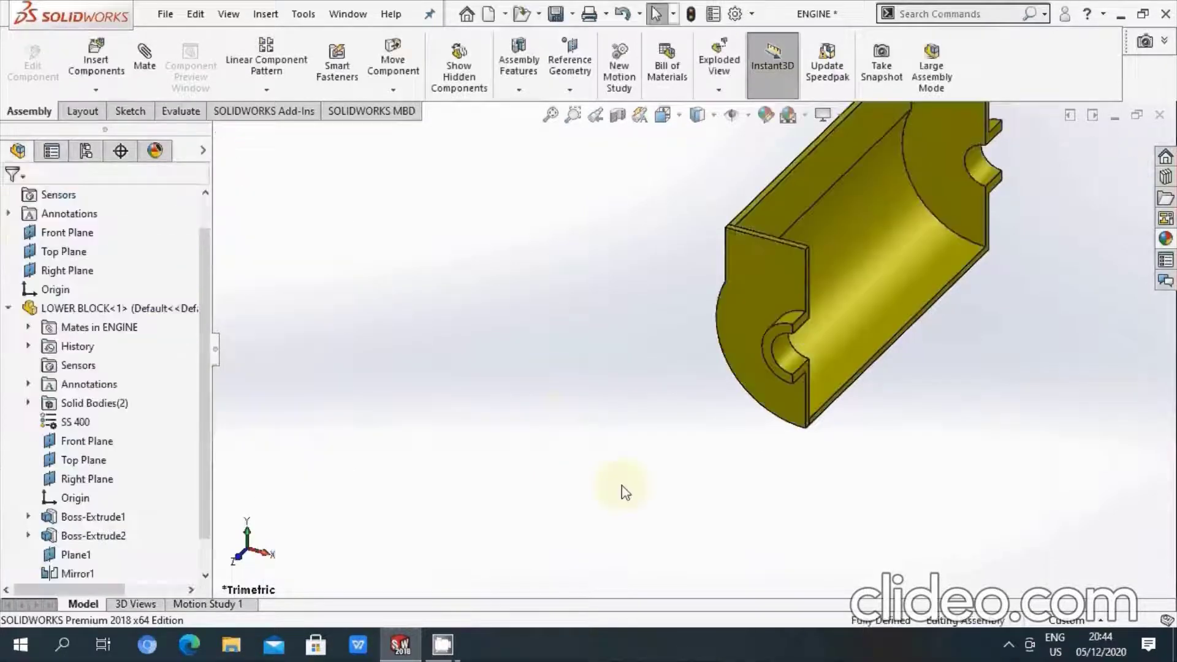
pyautogui.scroll(3, 818, 200)
pyautogui.scroll(-1, 894, 307)
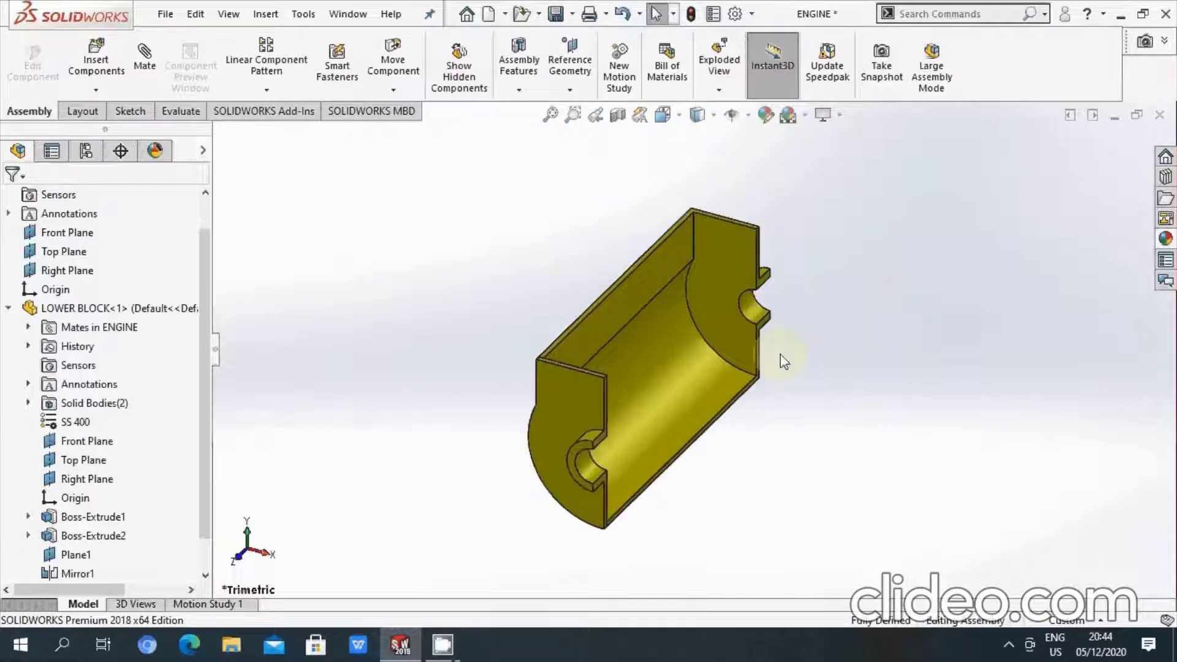
pyautogui.click(97, 60)
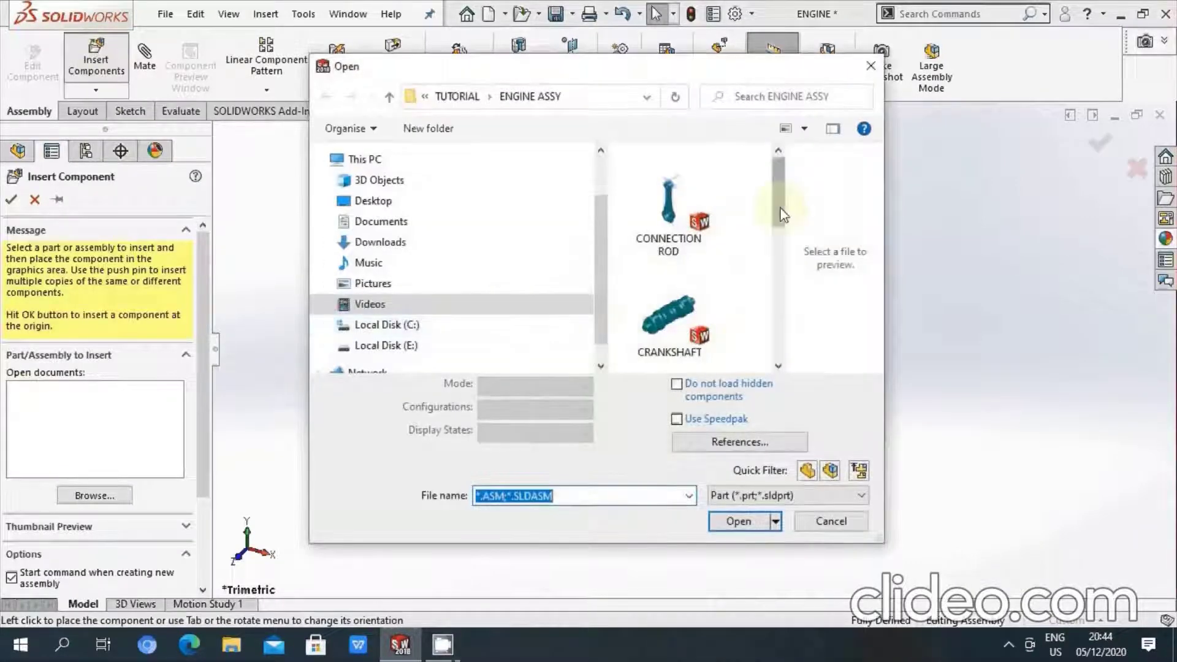
# - Insert the UPPER BLOCK part and place it above the lower block
pyautogui.moveTo(781, 213)
pyautogui.mouseDown()
pyautogui.moveTo(785, 295)
pyautogui.moveTo(769, 333)
pyautogui.mouseUp()
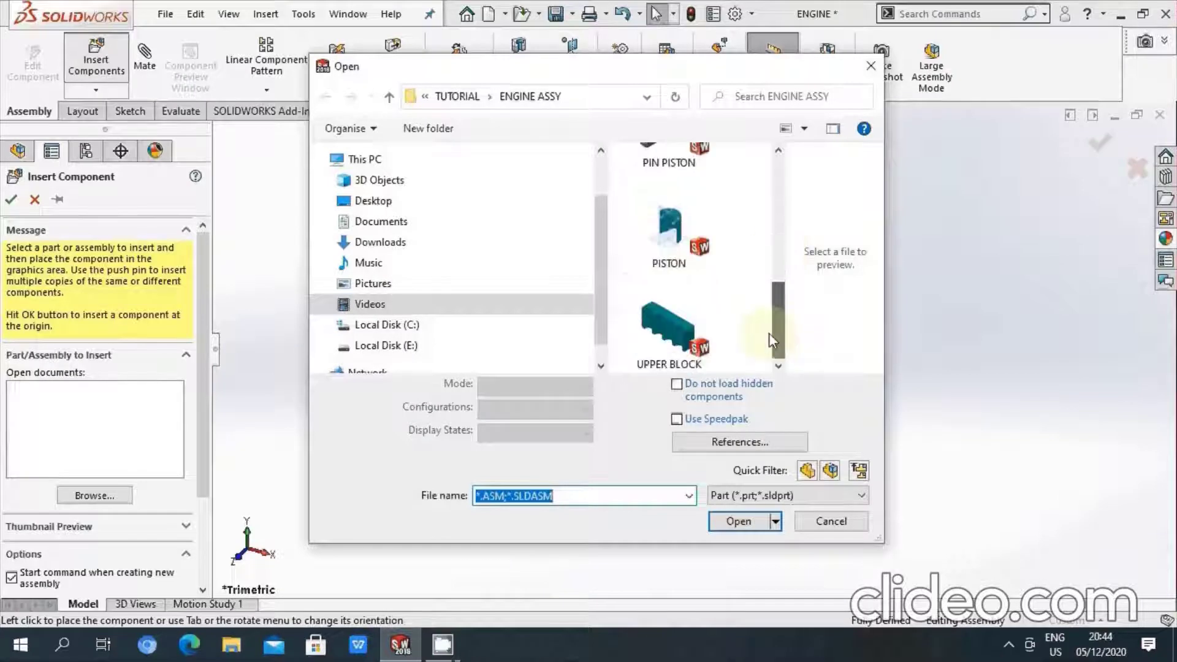
pyautogui.doubleClick(668, 312)
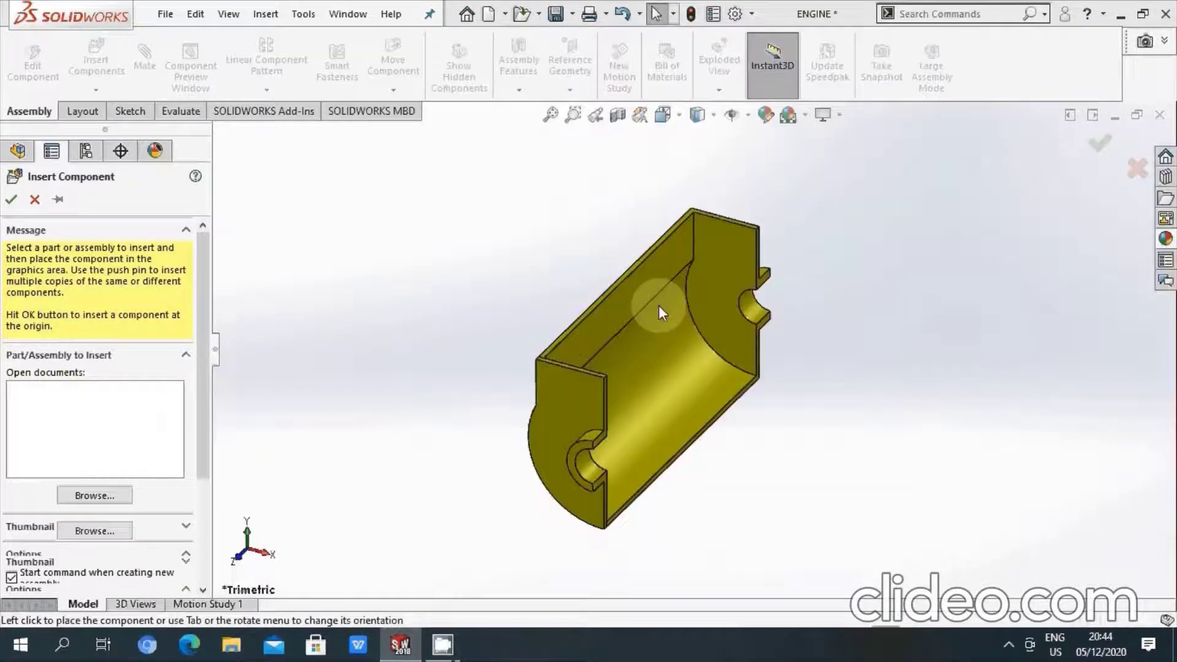
pyautogui.click(477, 229)
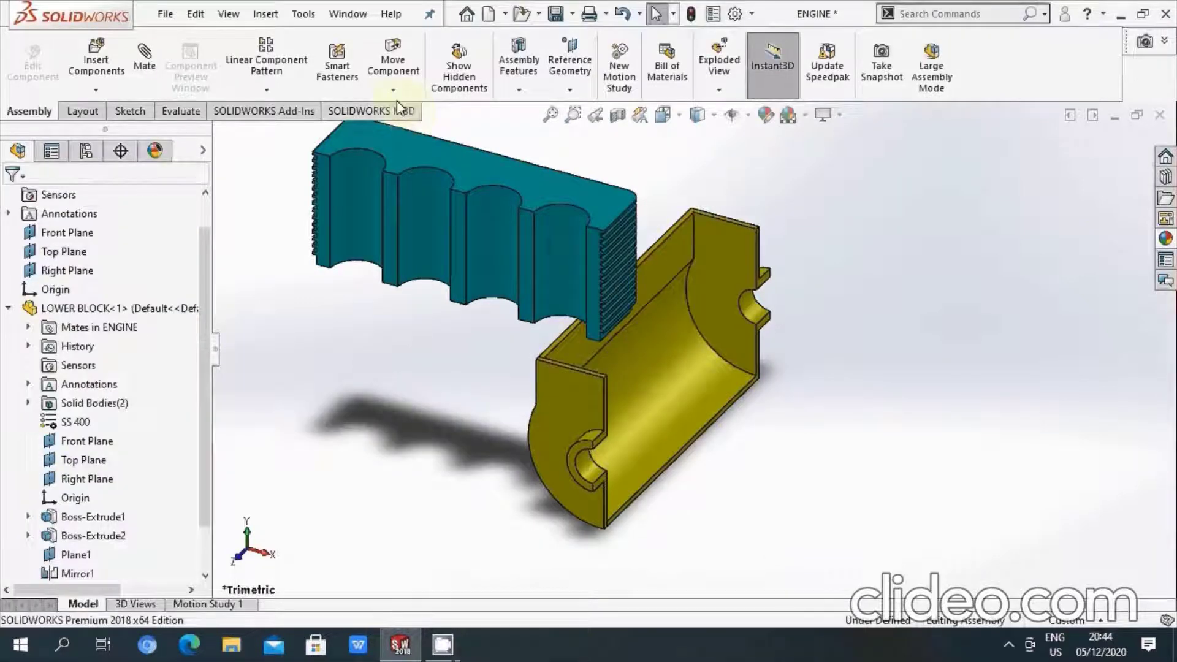
# - Rotate the UPPER BLOCK to a new orientation with Rotate Component
pyautogui.click(393, 92)
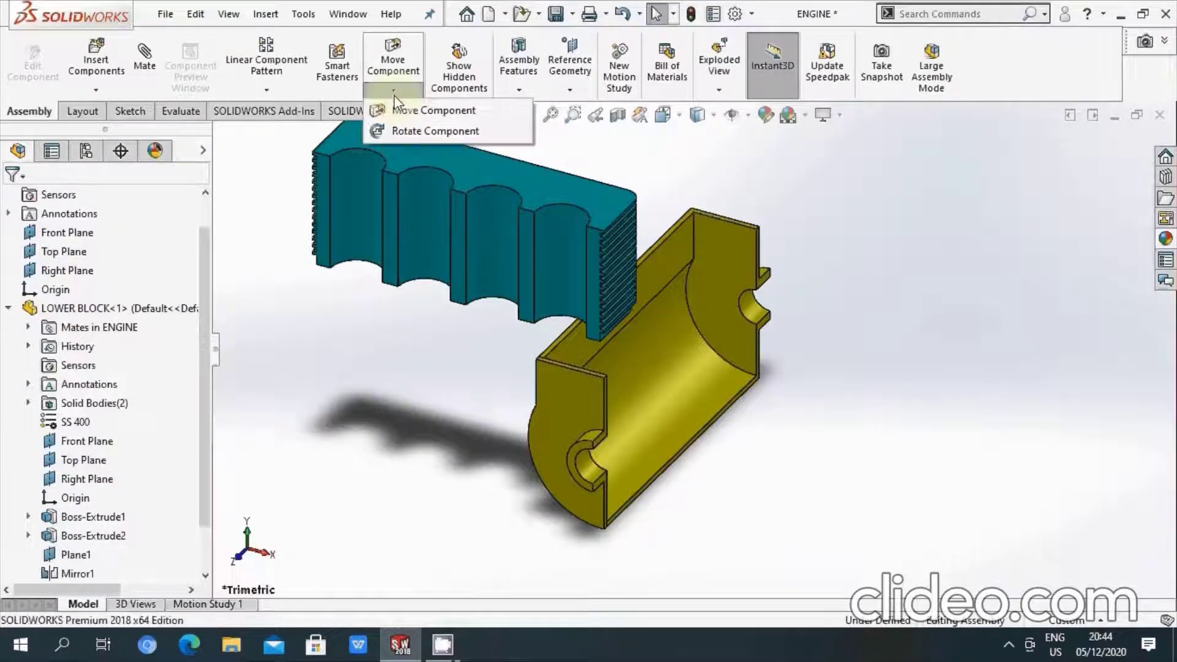
pyautogui.click(414, 132)
pyautogui.moveTo(452, 199)
pyautogui.mouseDown()
pyautogui.moveTo(580, 248)
pyautogui.moveTo(504, 367)
pyautogui.moveTo(407, 415)
pyautogui.moveTo(407, 380)
pyautogui.mouseUp()
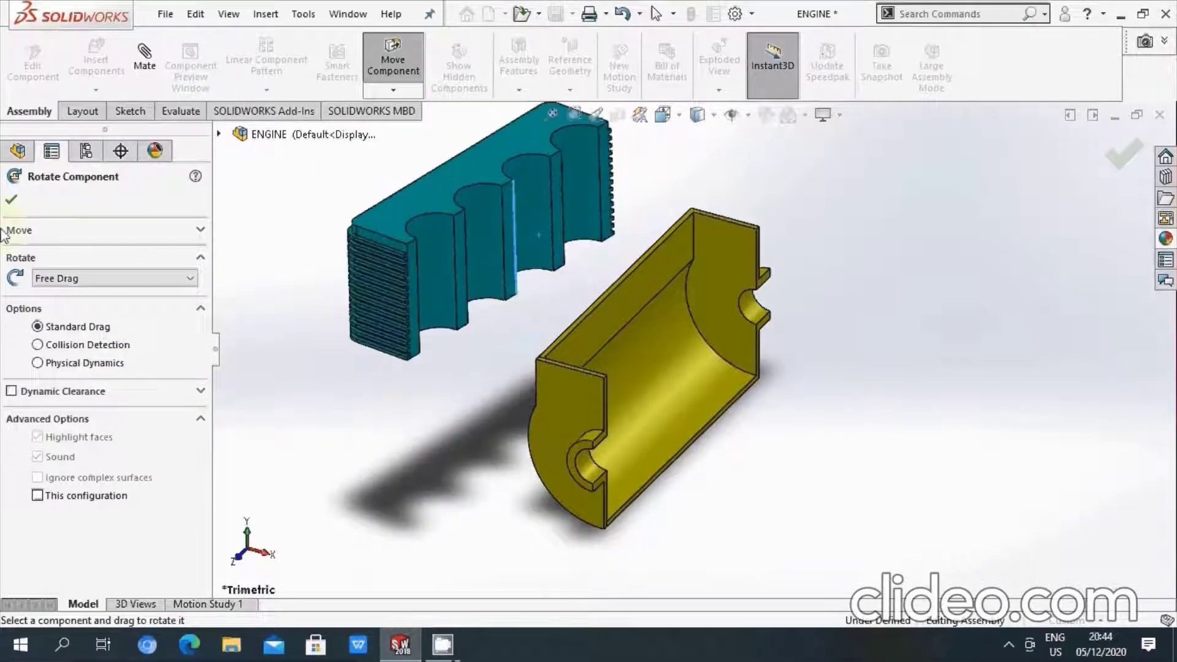
pyautogui.click(11, 199)
pyautogui.click(145, 58)
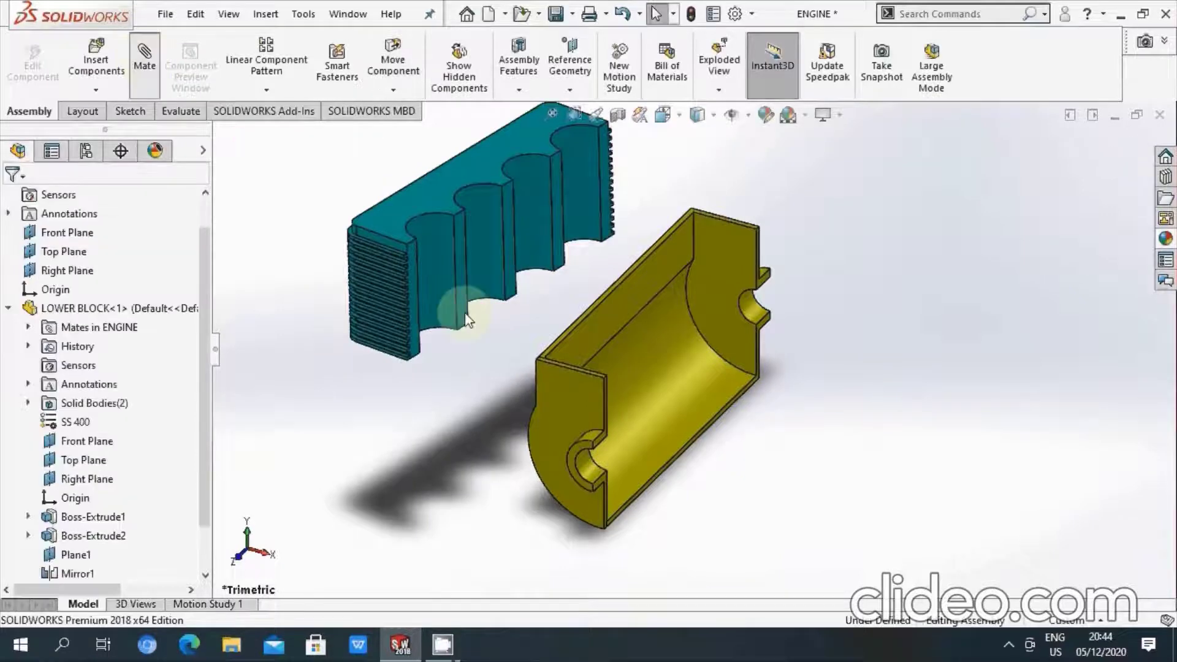
# - Mate UPPER BLOCK Face<3> coincident with LOWER BLOCK Face<4>
pyautogui.moveTo(466, 318); pyautogui.dragTo(418, 336, button='middle')
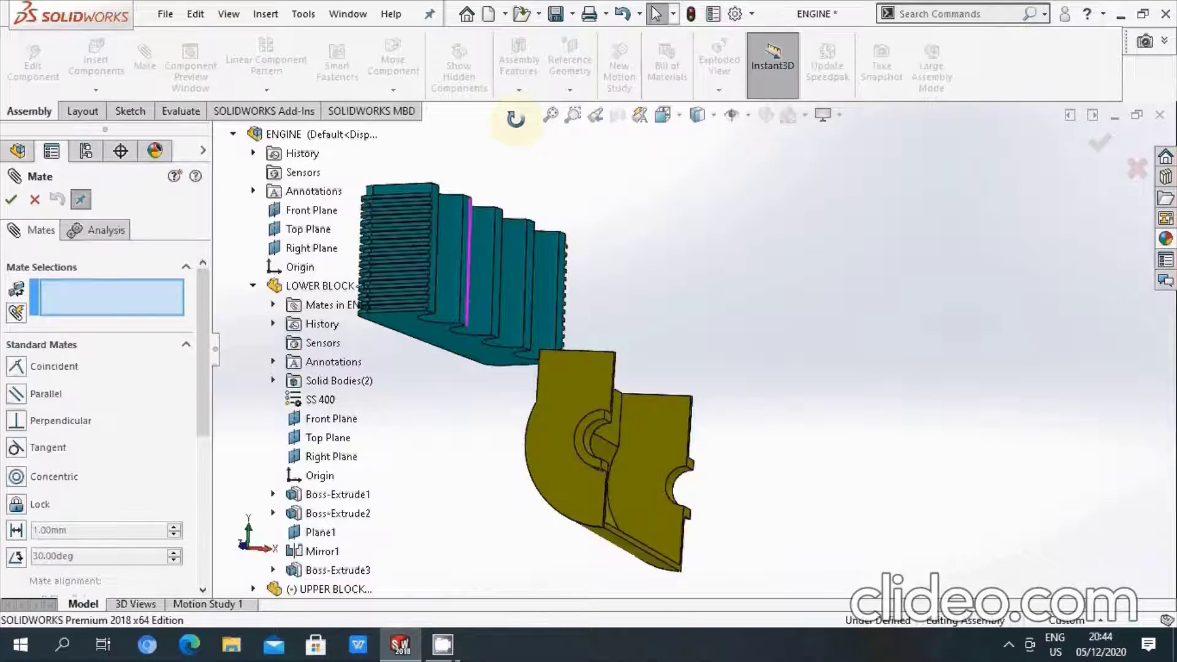
pyautogui.click(419, 337)
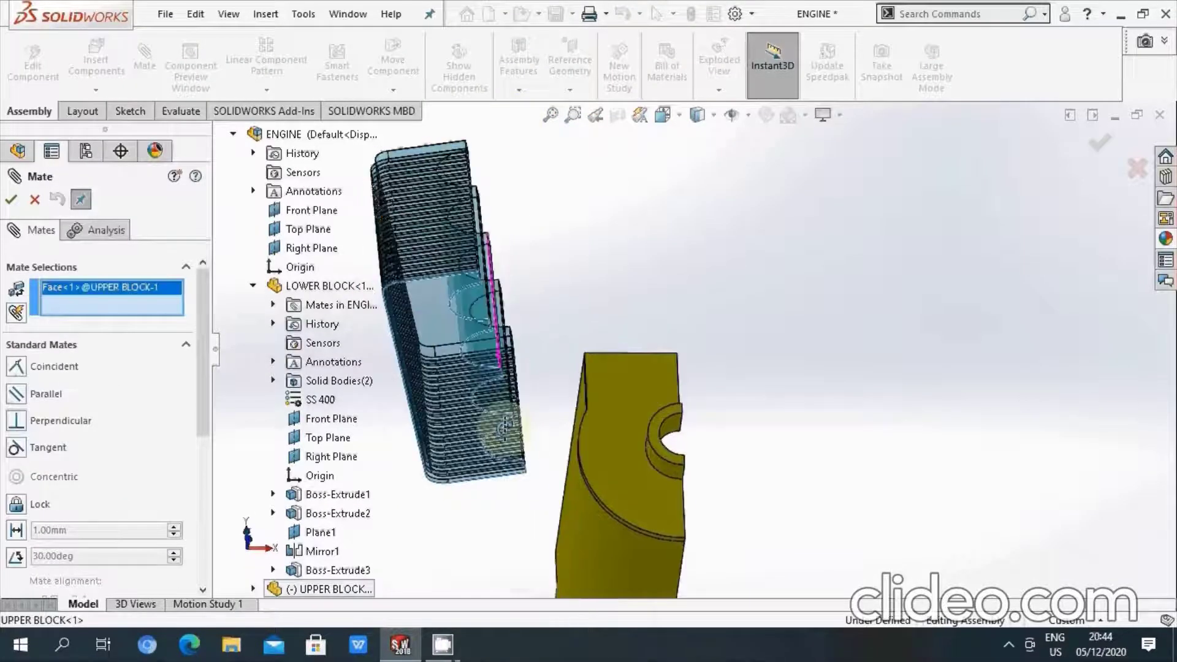
pyautogui.moveTo(504, 426); pyautogui.dragTo(584, 422, button='middle')
pyautogui.scroll(-5, 583, 422)
pyautogui.scroll(-2, 573, 358)
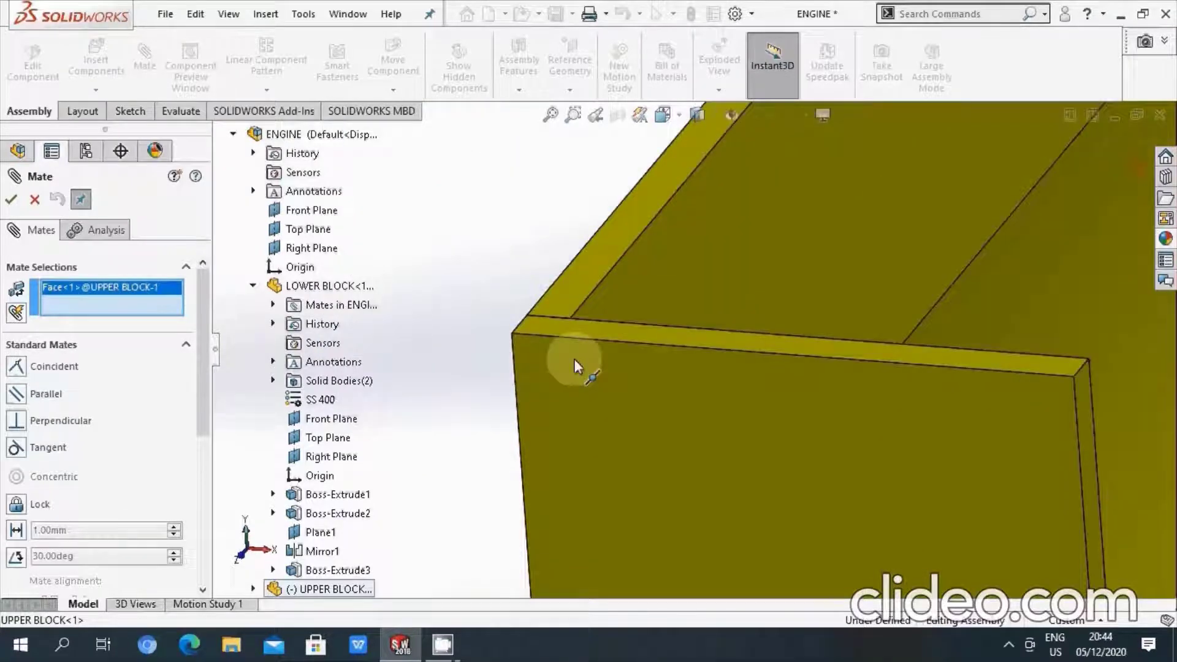
pyautogui.moveTo(573, 359); pyautogui.dragTo(523, 495, button='middle')
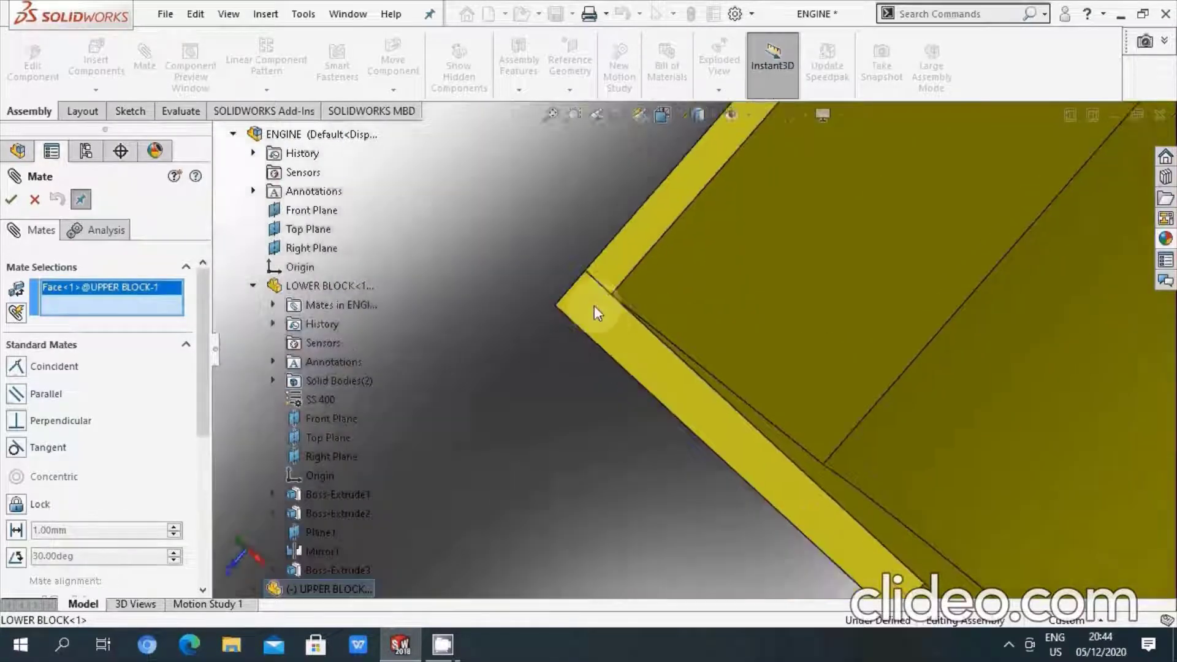
pyautogui.click(594, 304)
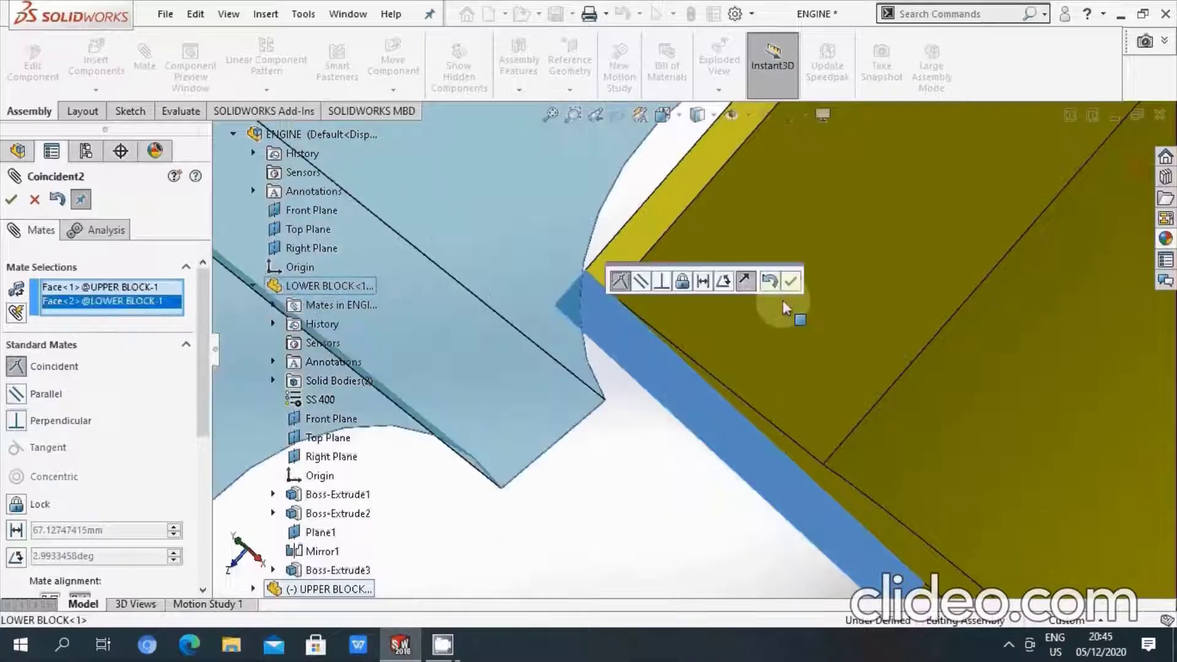
pyautogui.press('Return')
# - Add a second face mate between the upper and lower blocks, then view the whole assembly
pyautogui.scroll(5, 727, 384)
pyautogui.moveTo(725, 384)
pyautogui.mouseDown(button='middle')
pyautogui.moveTo(640, 339)
pyautogui.moveTo(704, 191)
pyautogui.moveTo(775, 236)
pyautogui.moveTo(594, 421)
pyautogui.moveTo(539, 404)
pyautogui.moveTo(547, 381)
pyautogui.mouseUp(button='middle')
pyautogui.scroll(-5, 664, 393)
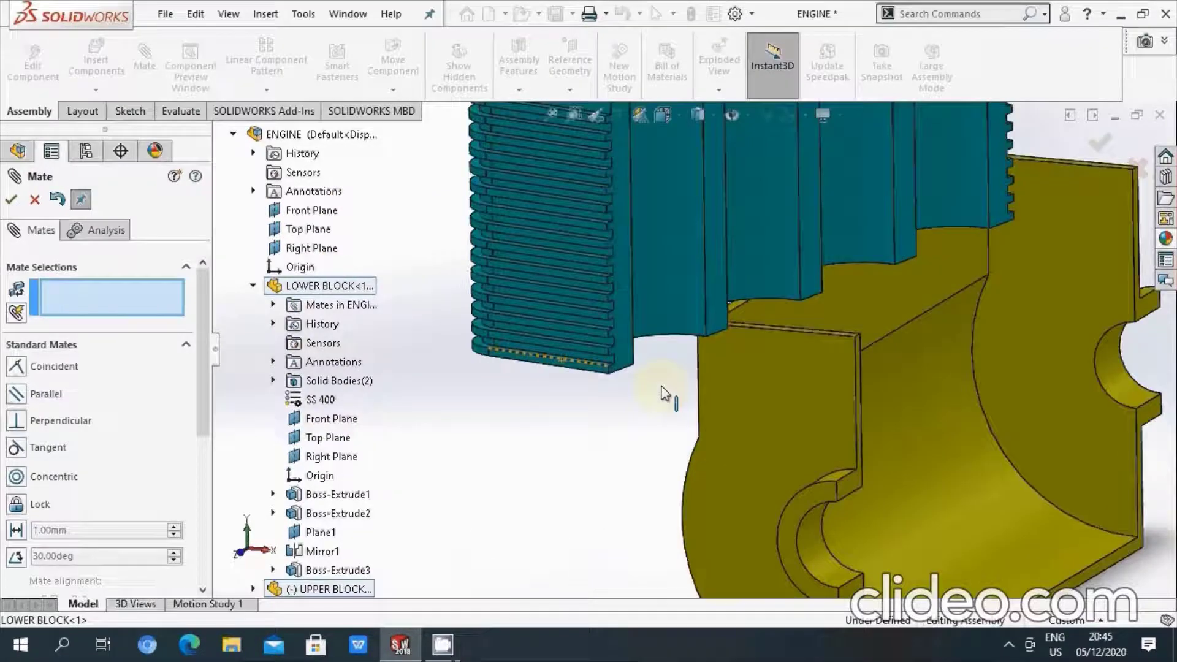
pyautogui.click(619, 350)
pyautogui.scroll(-3, 814, 373)
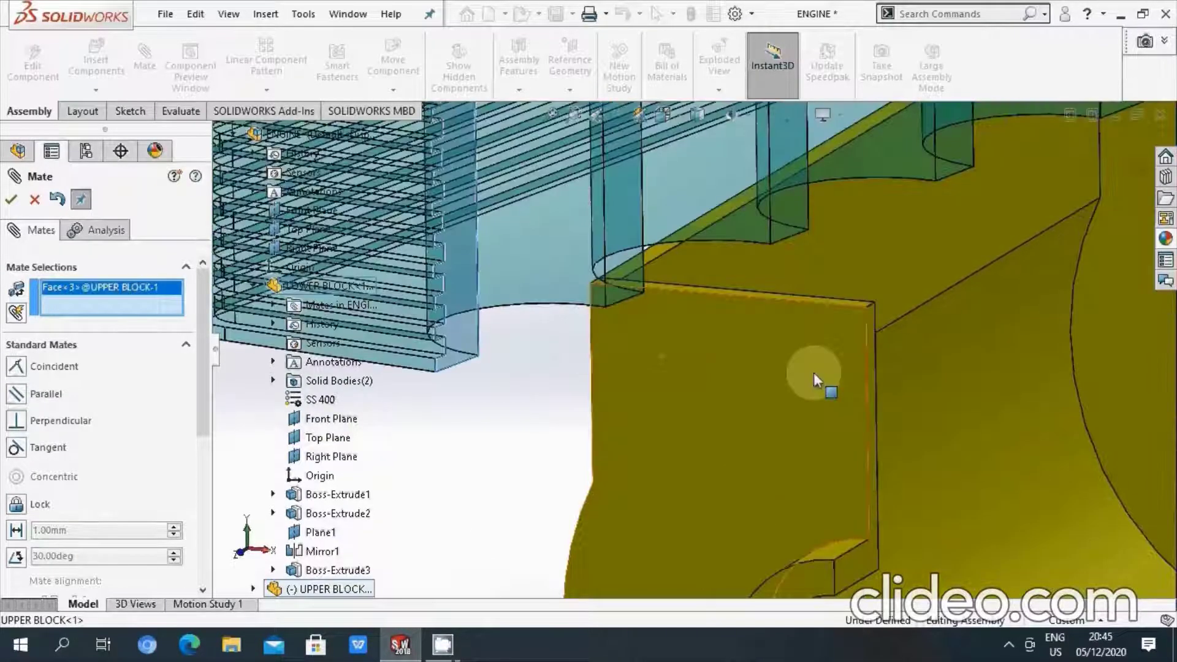
pyautogui.scroll(-2, 886, 358)
pyautogui.click(881, 355)
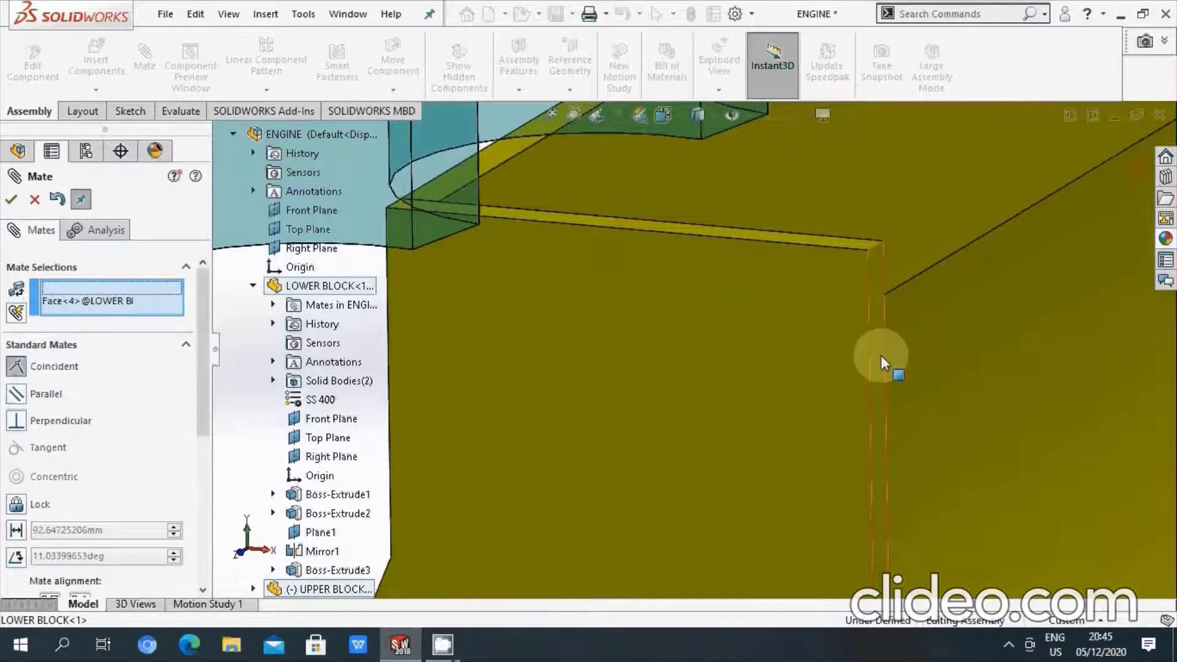
pyautogui.click(1073, 390)
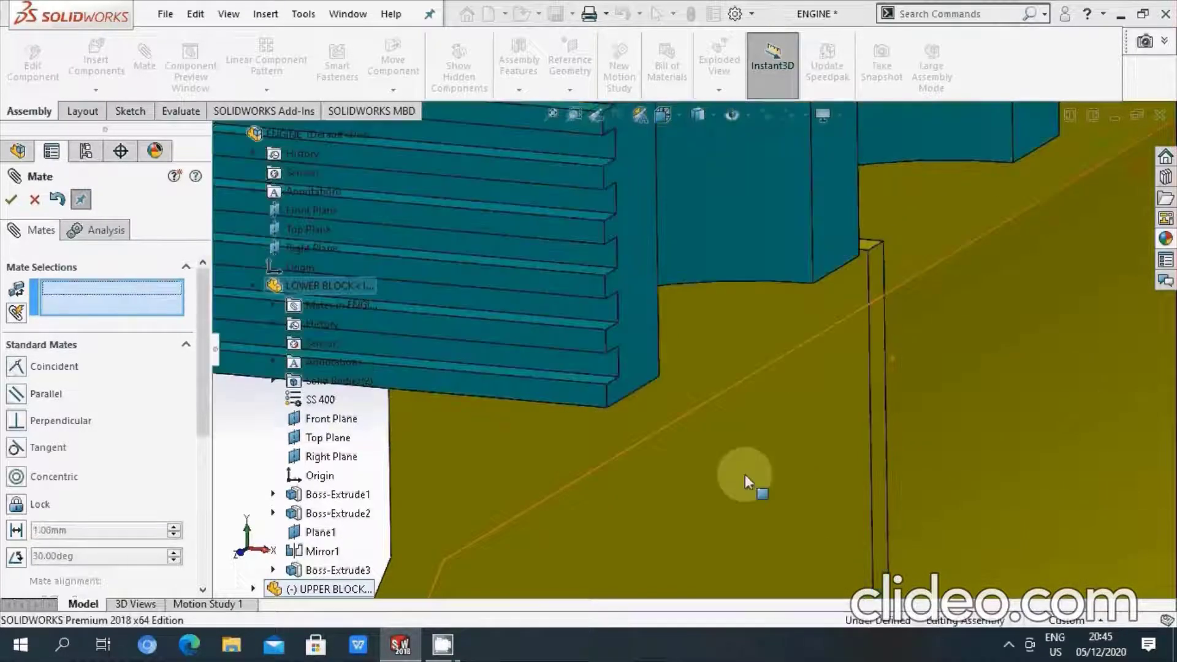
pyautogui.scroll(10, 745, 481)
pyautogui.moveTo(748, 490)
pyautogui.mouseDown(button='middle')
pyautogui.moveTo(722, 400)
pyautogui.moveTo(754, 343)
pyautogui.mouseUp(button='middle')
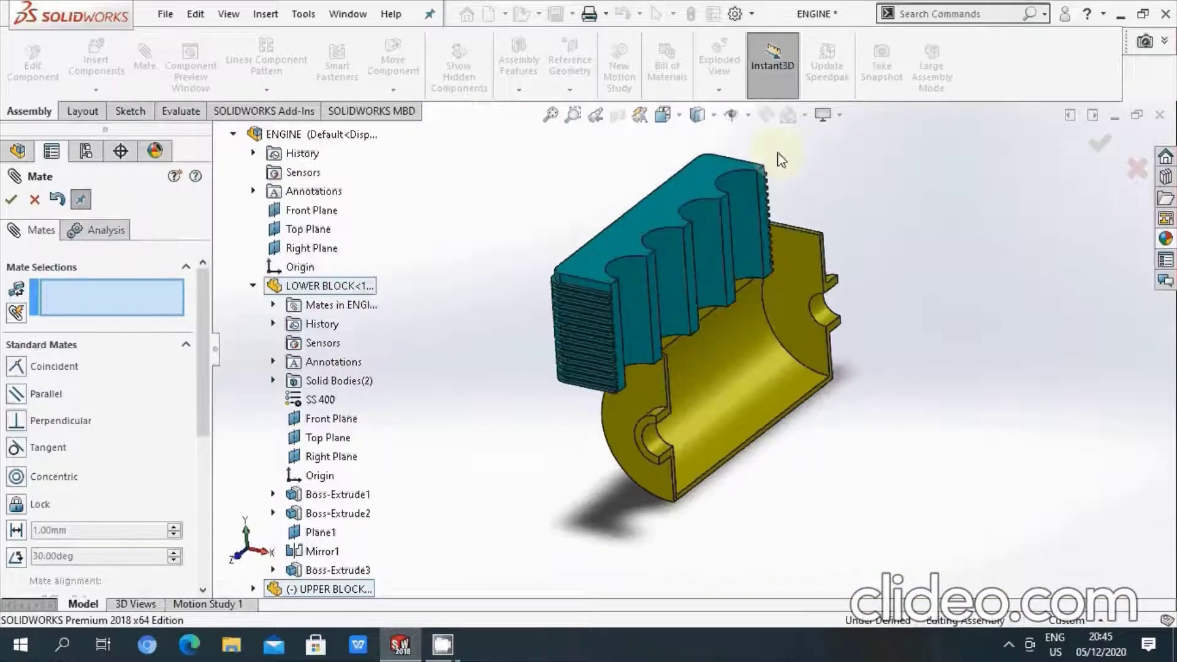
# - Show planes and mate UPPER BLOCK Right Plane coincident with LOWER BLOCK Plane1
pyautogui.click(731, 115)
pyautogui.click(734, 140)
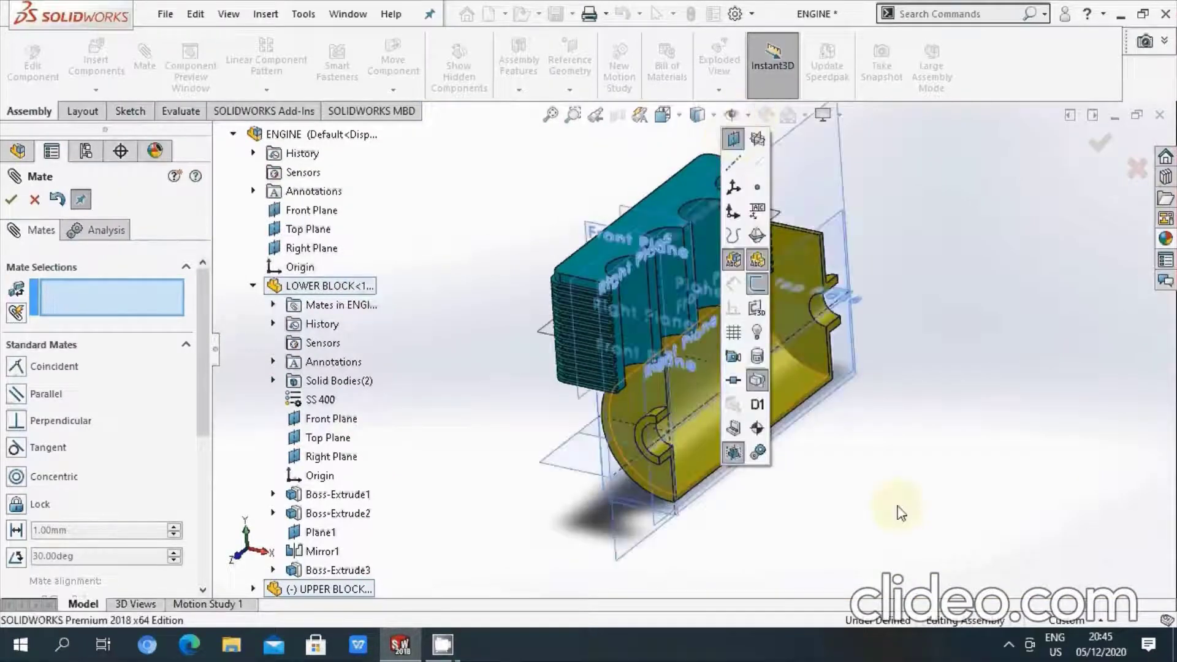
pyautogui.moveTo(899, 512)
pyautogui.mouseDown(button='middle')
pyautogui.moveTo(687, 452)
pyautogui.moveTo(674, 429)
pyautogui.mouseUp(button='middle')
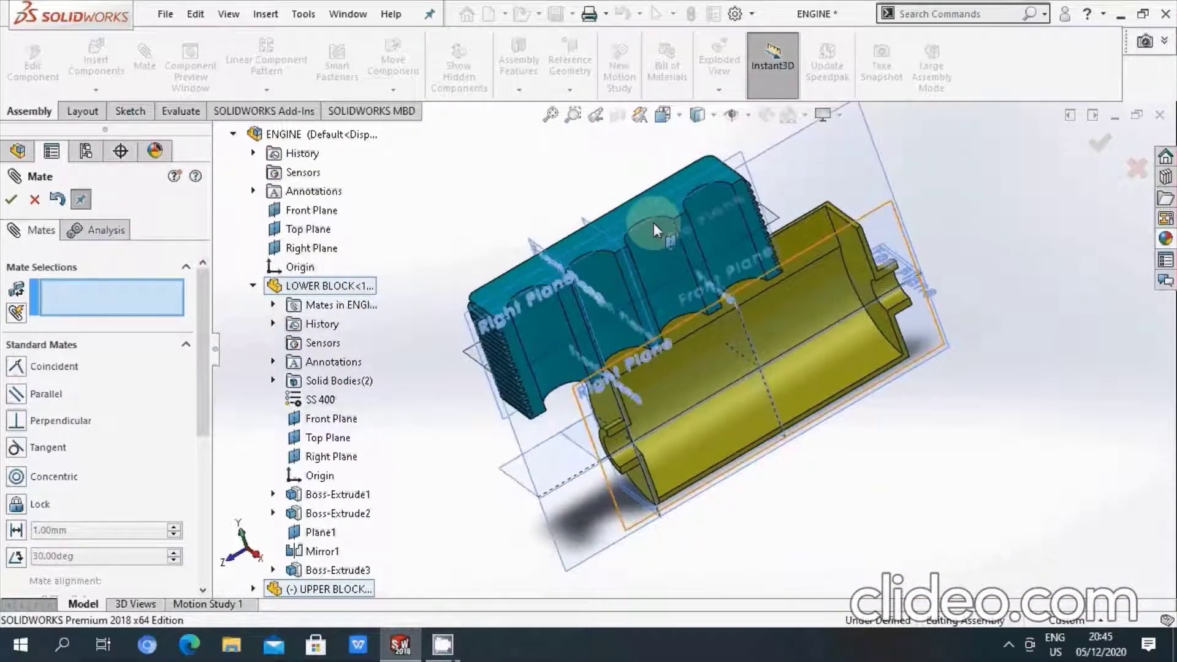
pyautogui.scroll(-3, 638, 217)
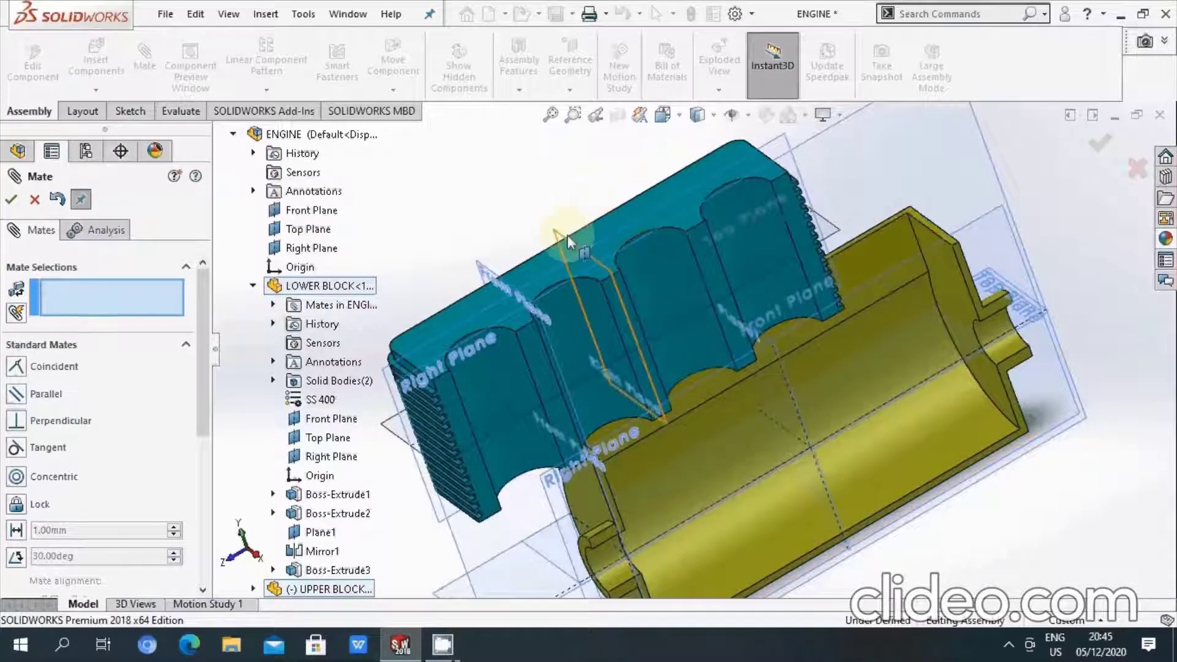
pyautogui.click(567, 234)
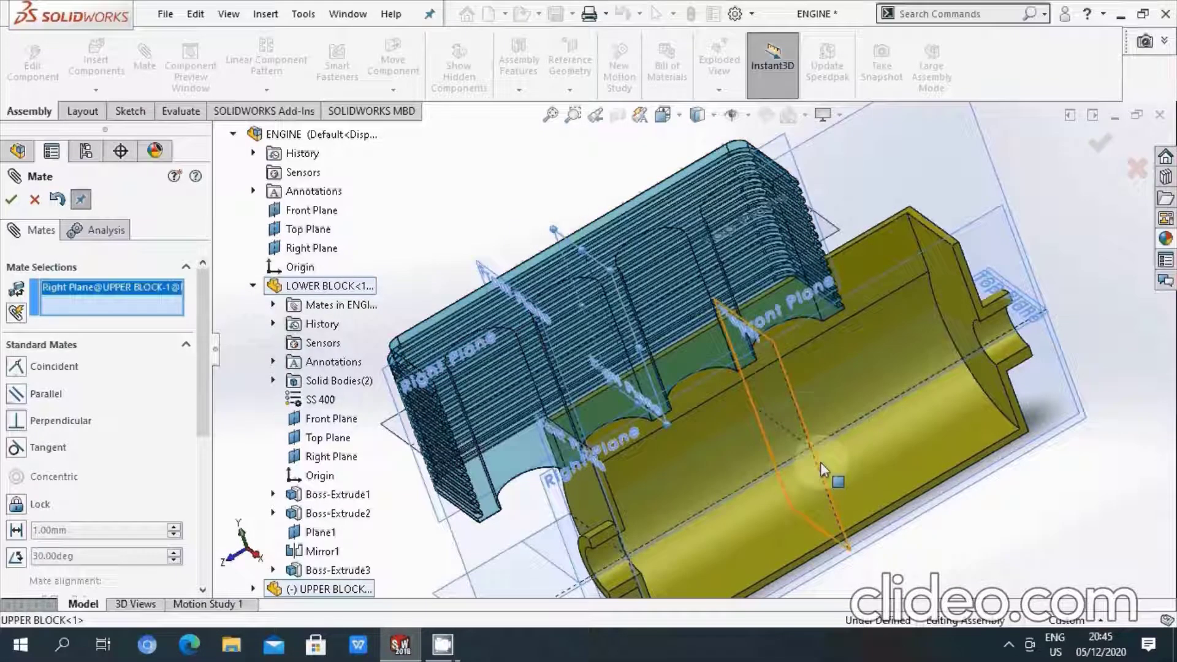
pyautogui.click(804, 418)
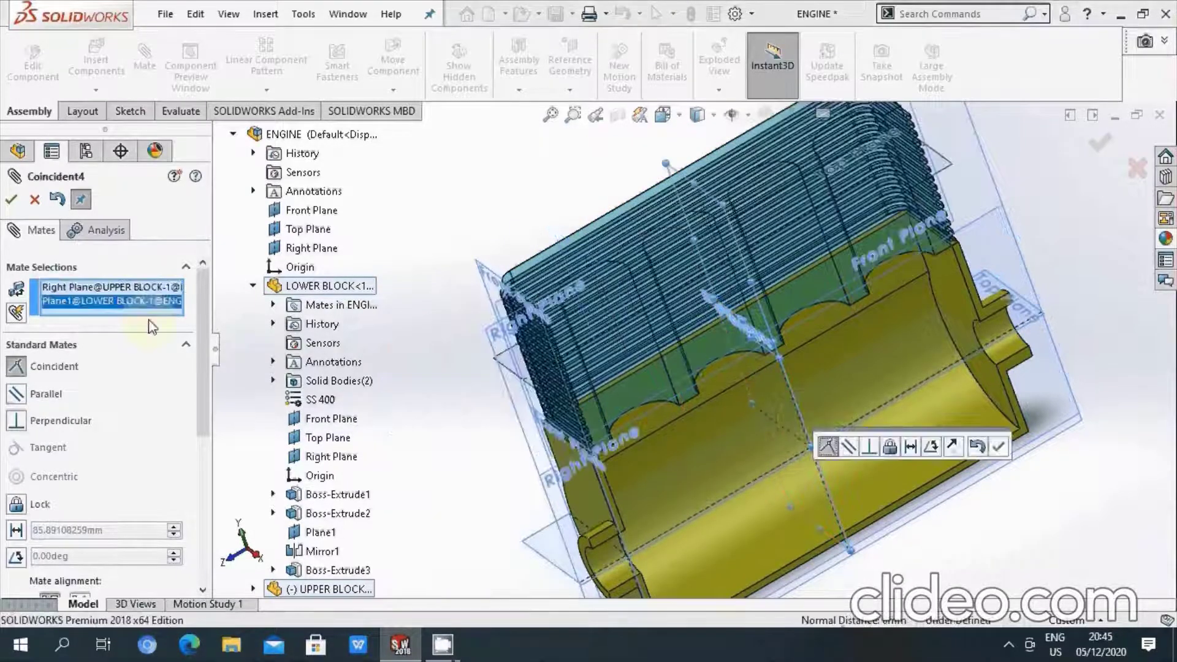
pyautogui.click(12, 201)
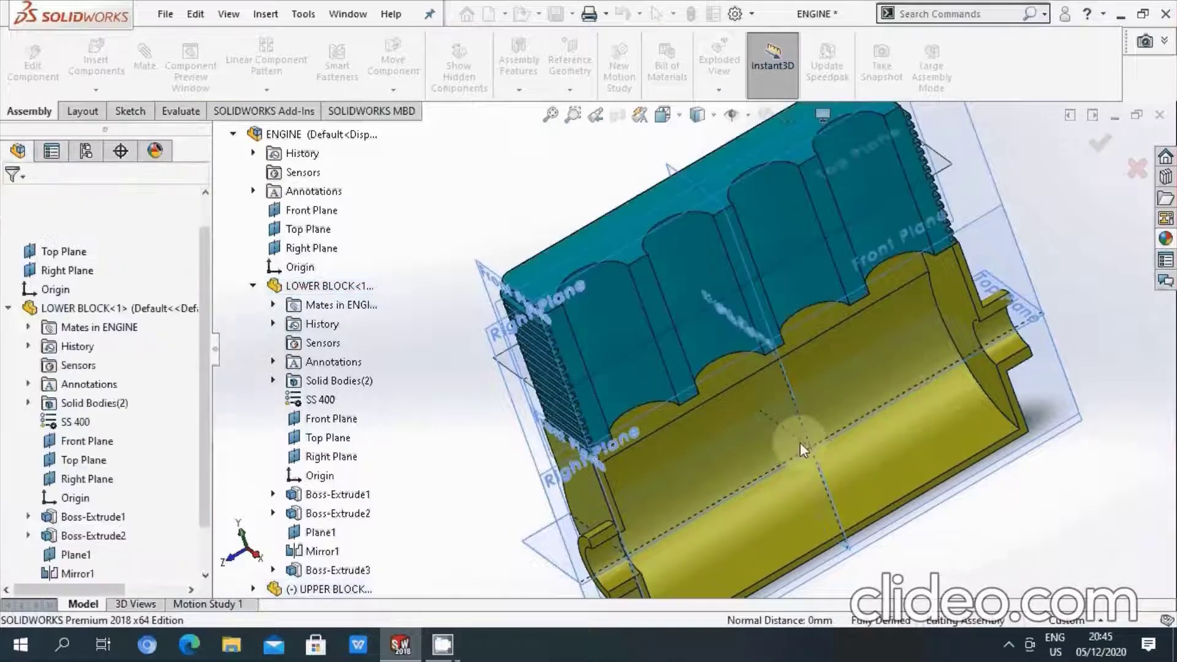
# - Save the ENGINE assembly and hide the reference planes
pyautogui.moveTo(803, 449)
pyautogui.mouseDown(button='middle')
pyautogui.moveTo(862, 382)
pyautogui.moveTo(812, 360)
pyautogui.mouseUp(button='middle')
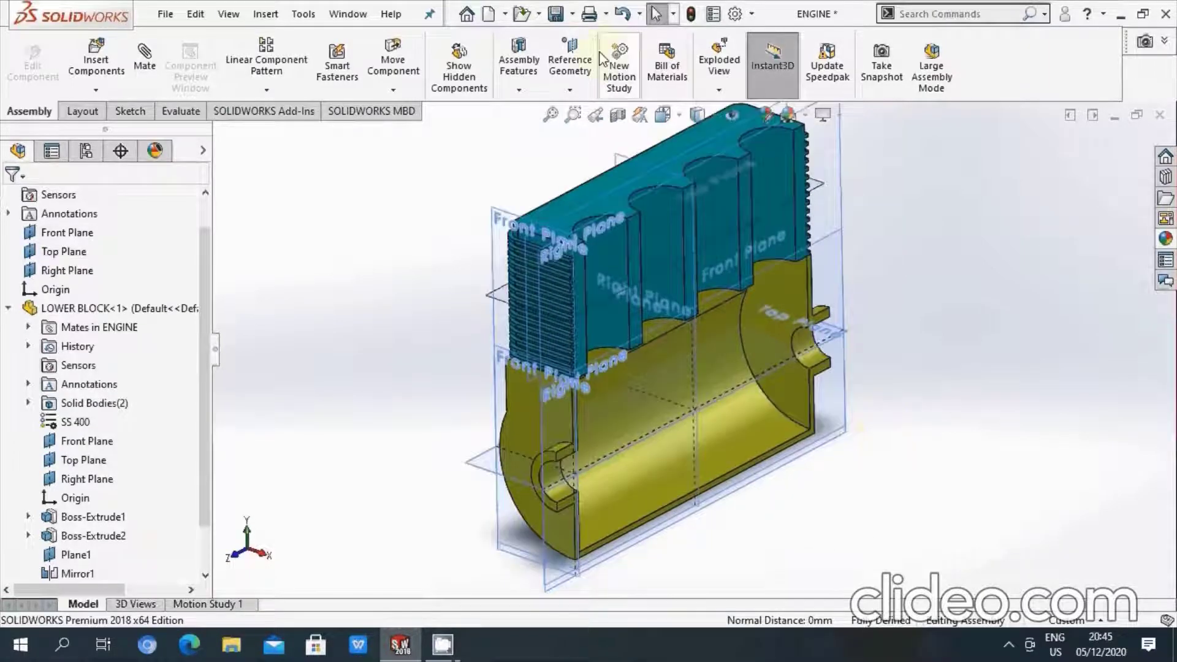
pyautogui.click(556, 14)
pyautogui.scroll(2, 770, 290)
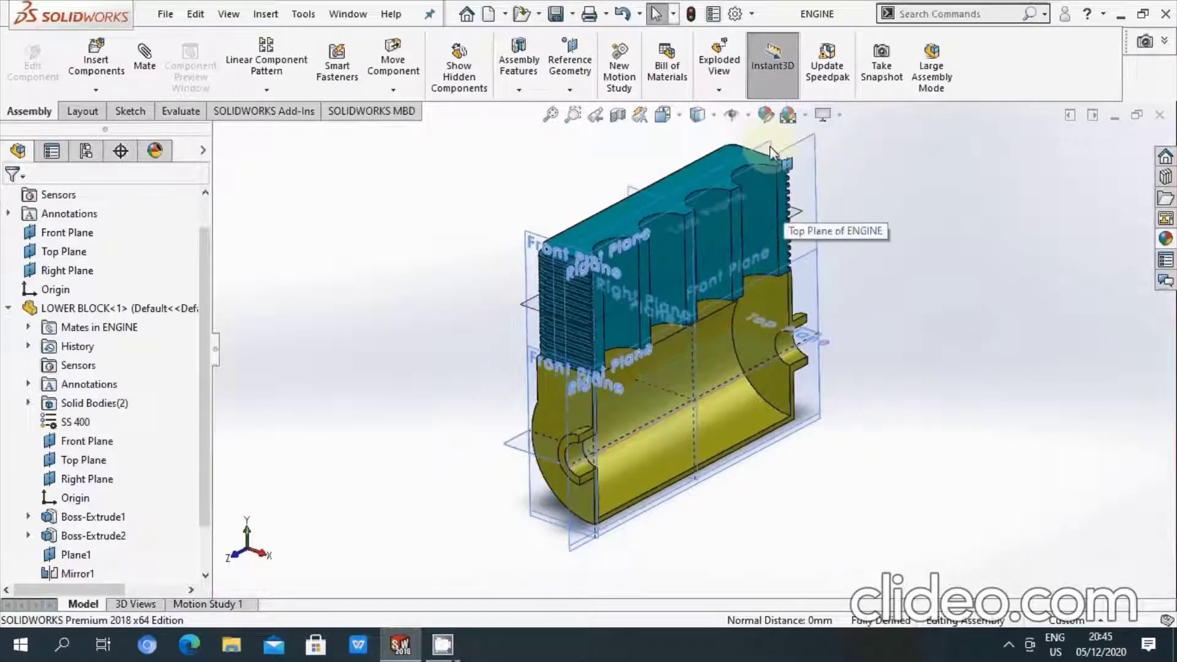
pyautogui.click(748, 114)
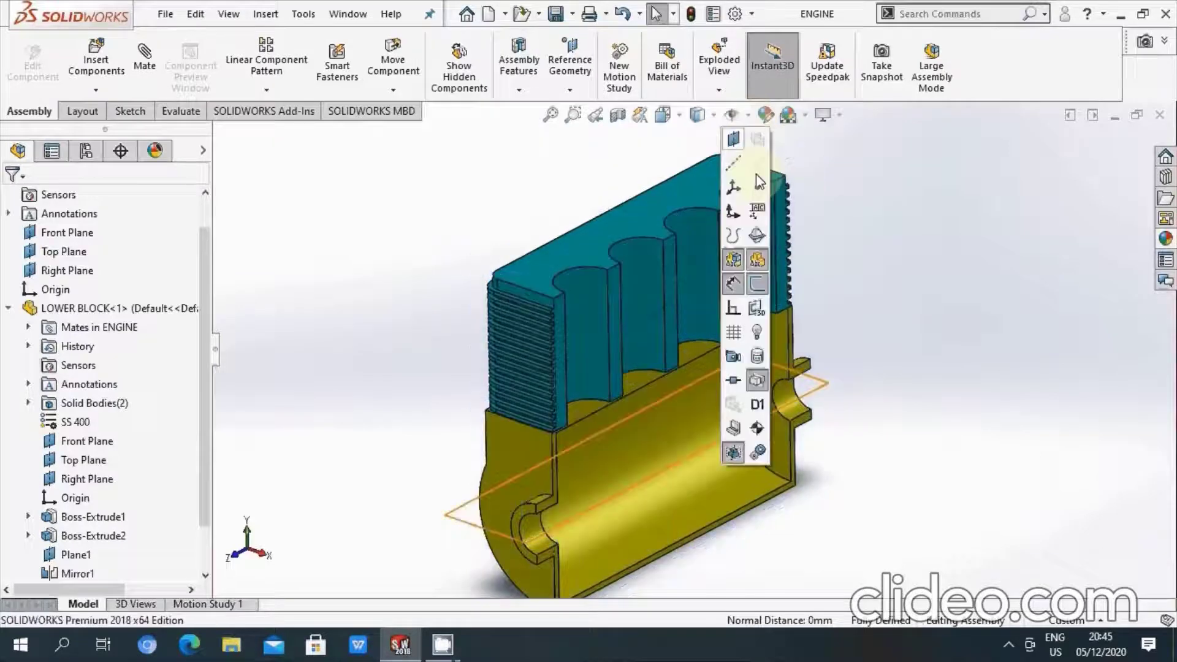
pyautogui.click(756, 174)
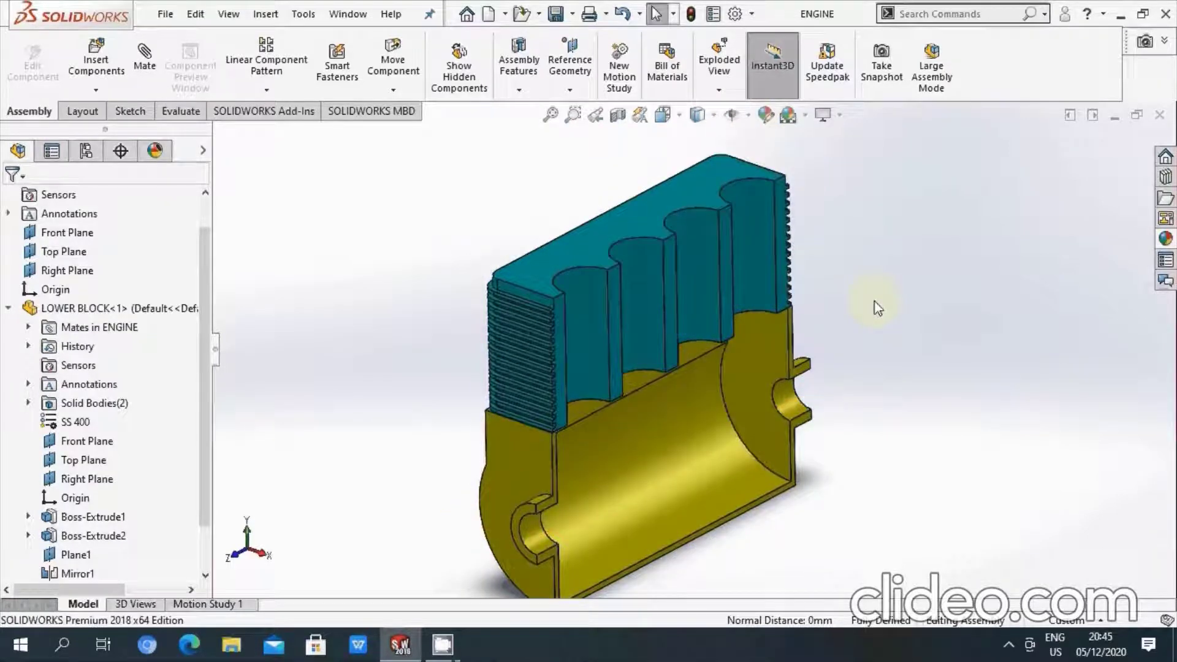
# - Insert the PISTON part and place it above the upper block
pyautogui.click(99, 62)
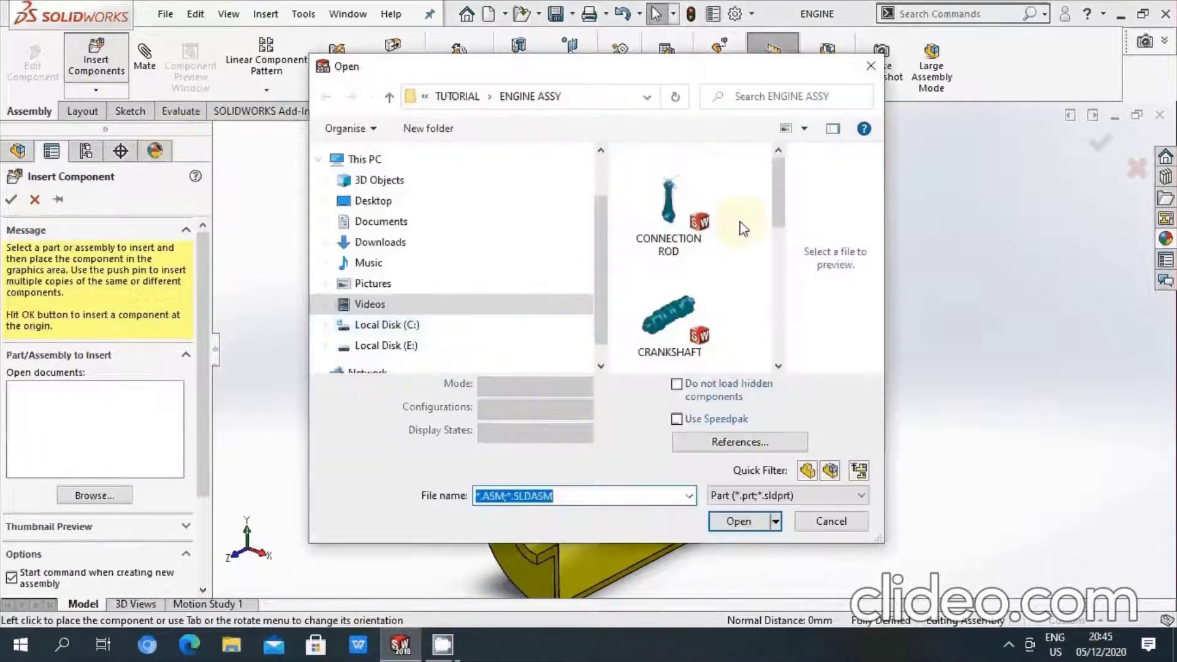
pyautogui.moveTo(770, 214); pyautogui.dragTo(798, 314)
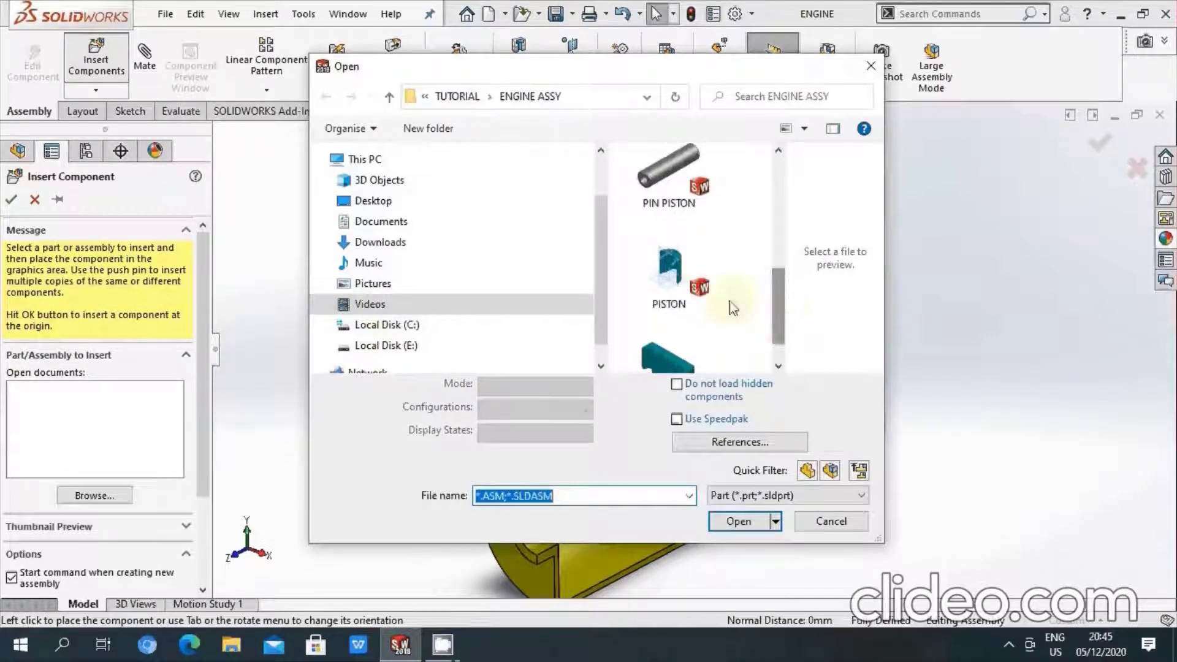
pyautogui.click(678, 269)
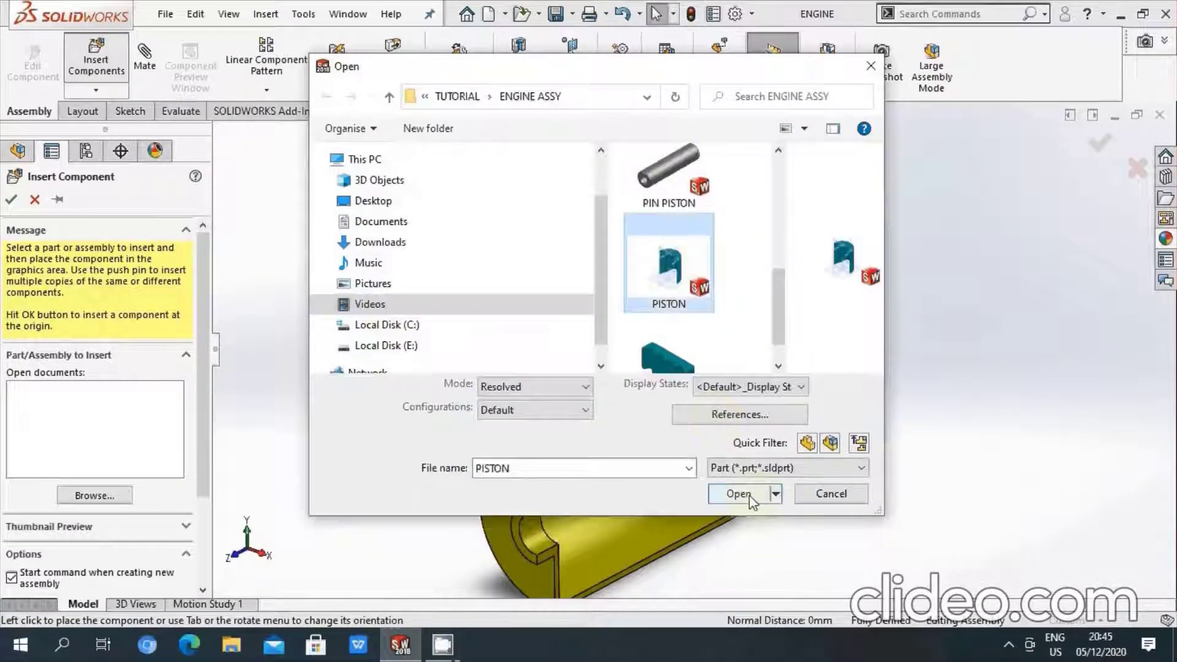
pyautogui.click(741, 521)
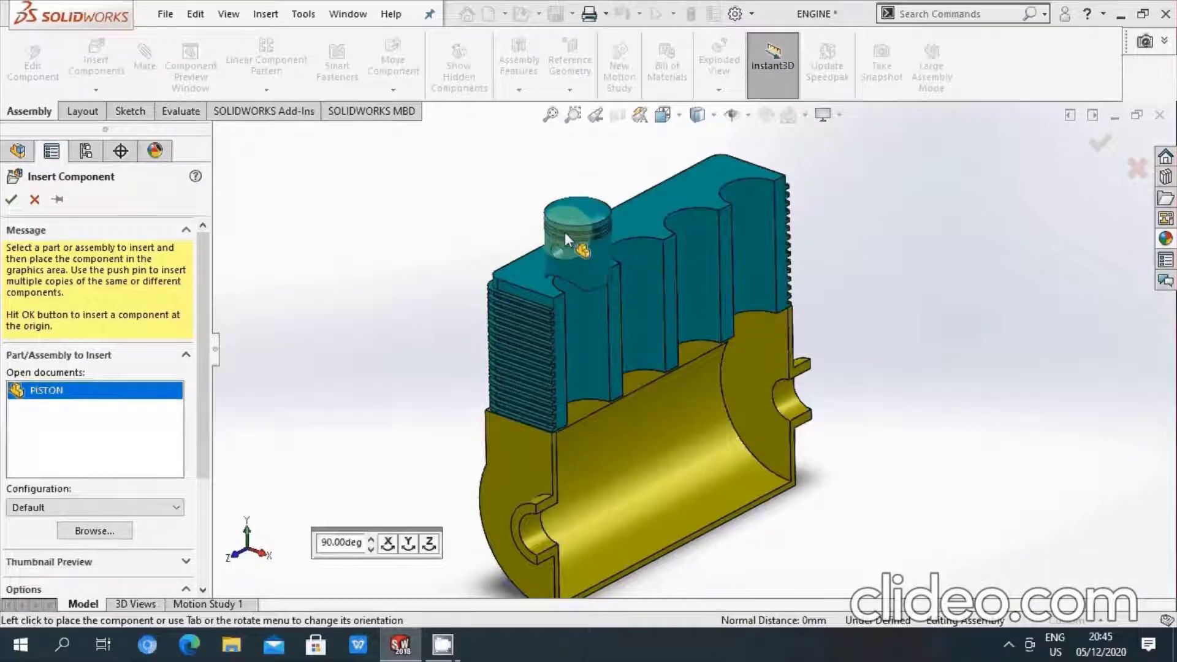
pyautogui.click(531, 184)
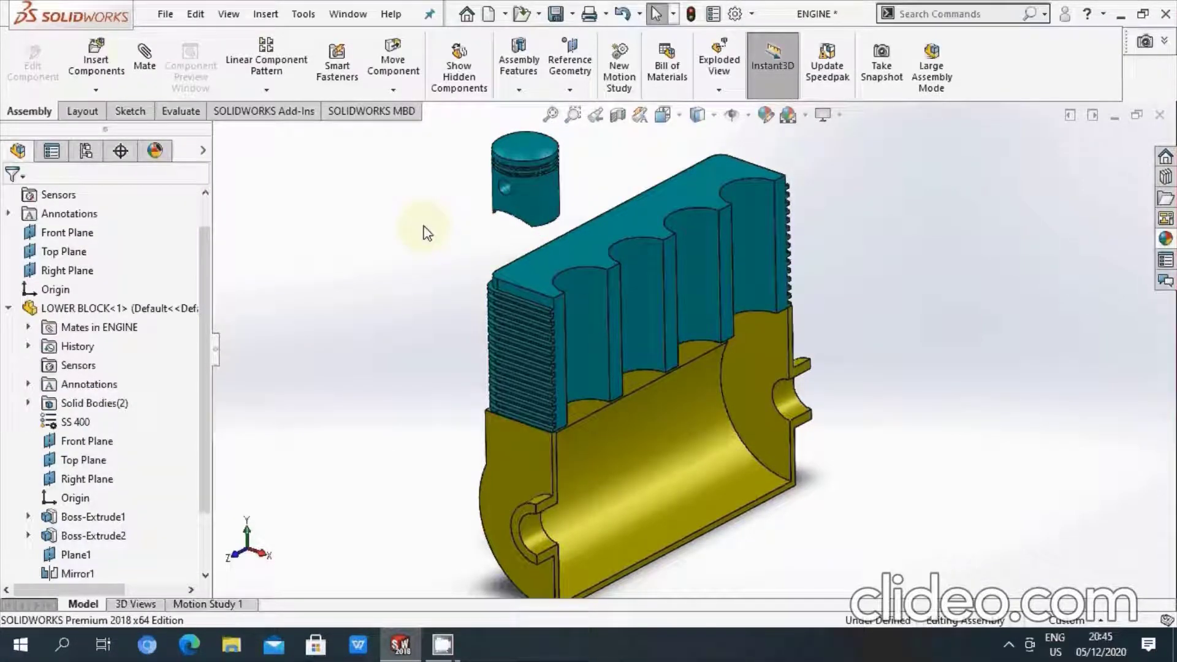
# - Mate the piston's cylindrical face concentric with an upper-block cylinder bore
pyautogui.click(143, 55)
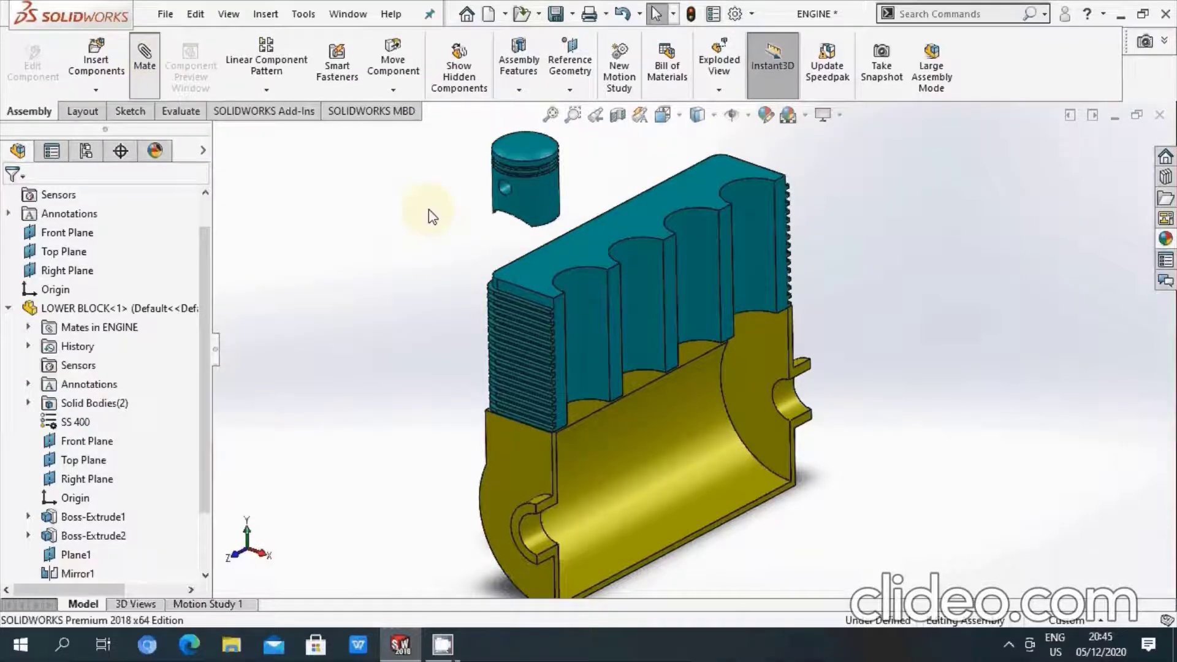
pyautogui.scroll(-3, 468, 271)
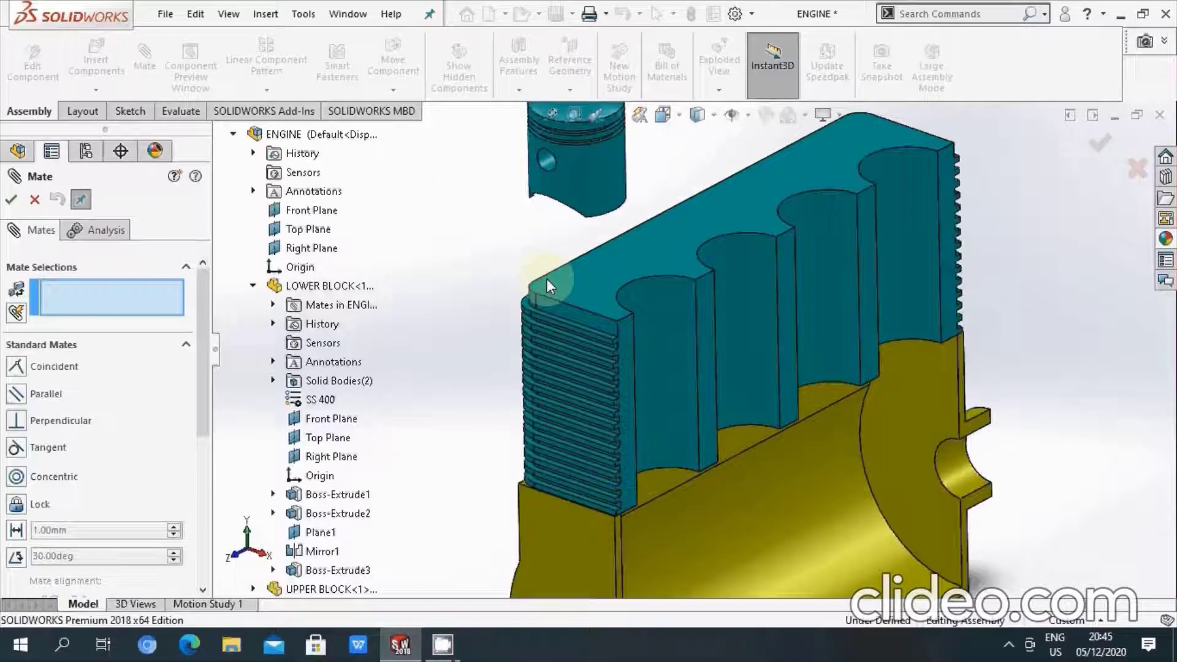
pyautogui.click(598, 171)
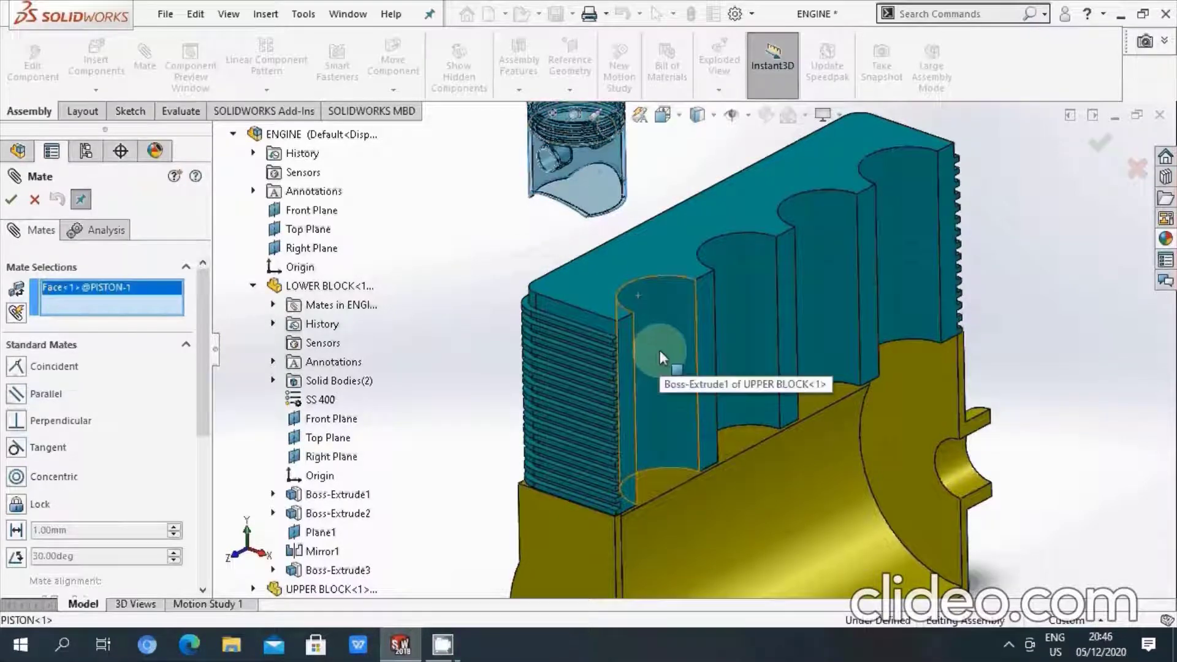
pyautogui.click(660, 350)
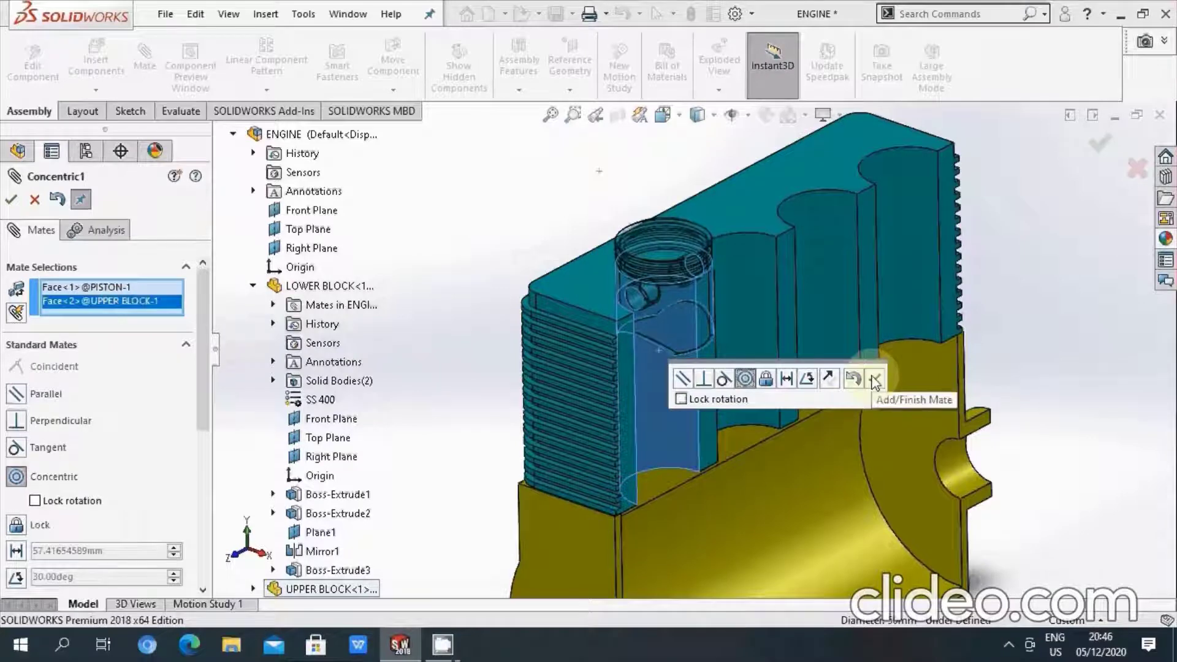
pyautogui.click(875, 382)
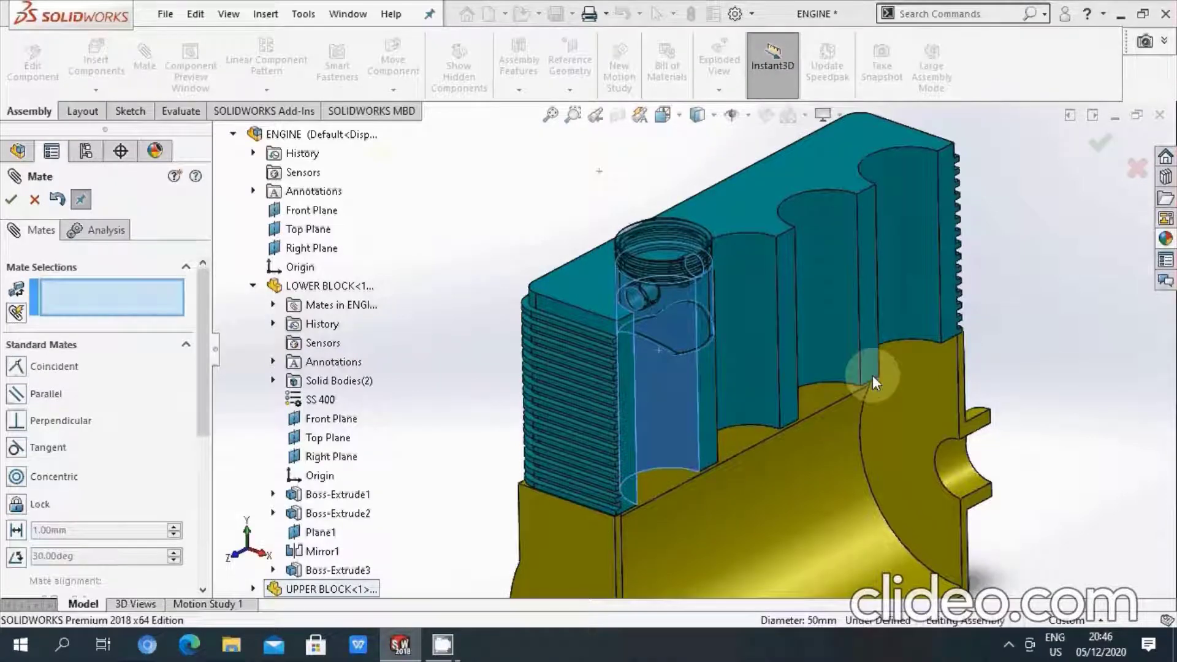
pyautogui.click(14, 199)
# - Mate the piston's Front Plane parallel to the upper block's top face
pyautogui.click(749, 116)
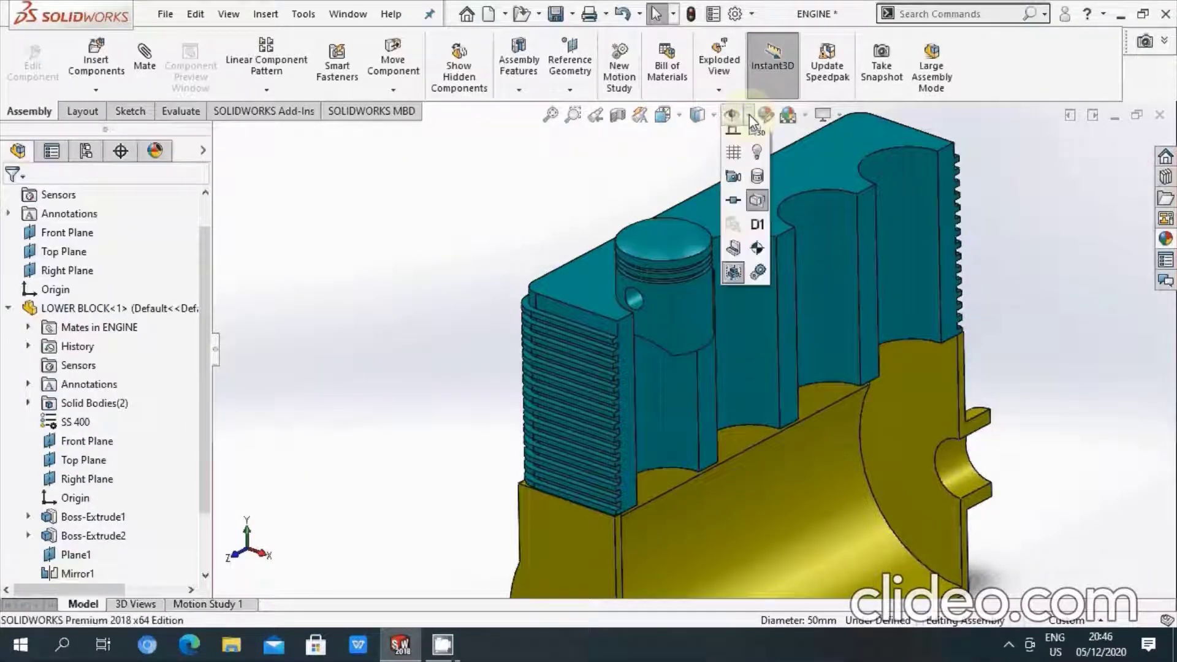
pyautogui.click(734, 130)
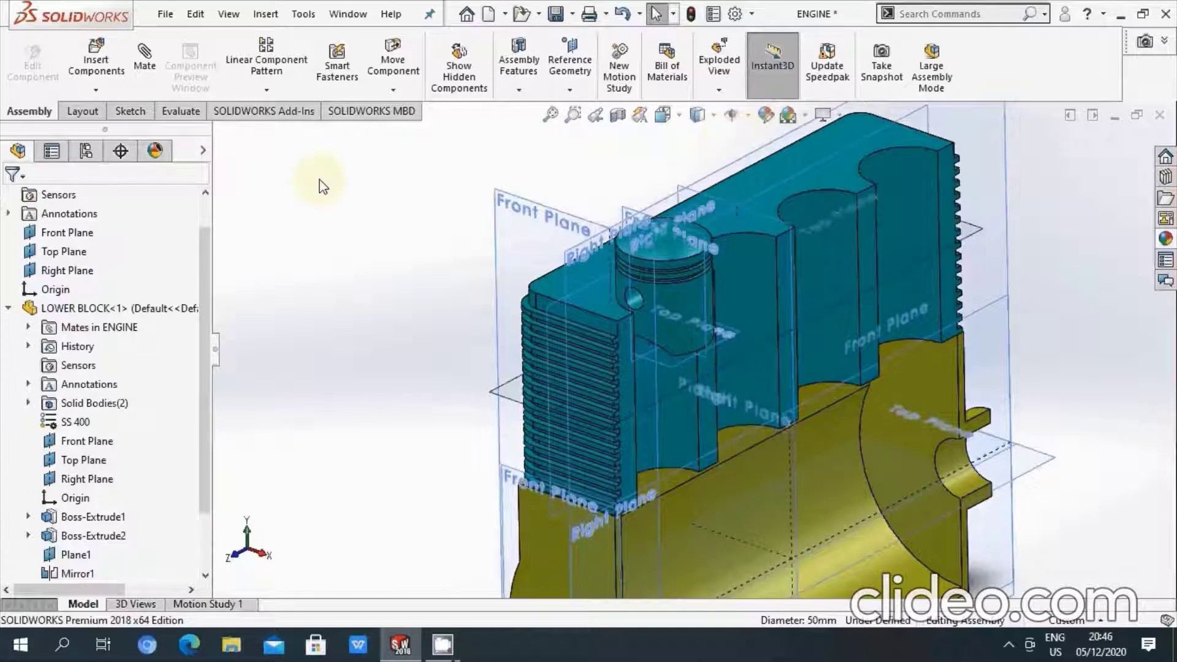
pyautogui.click(144, 58)
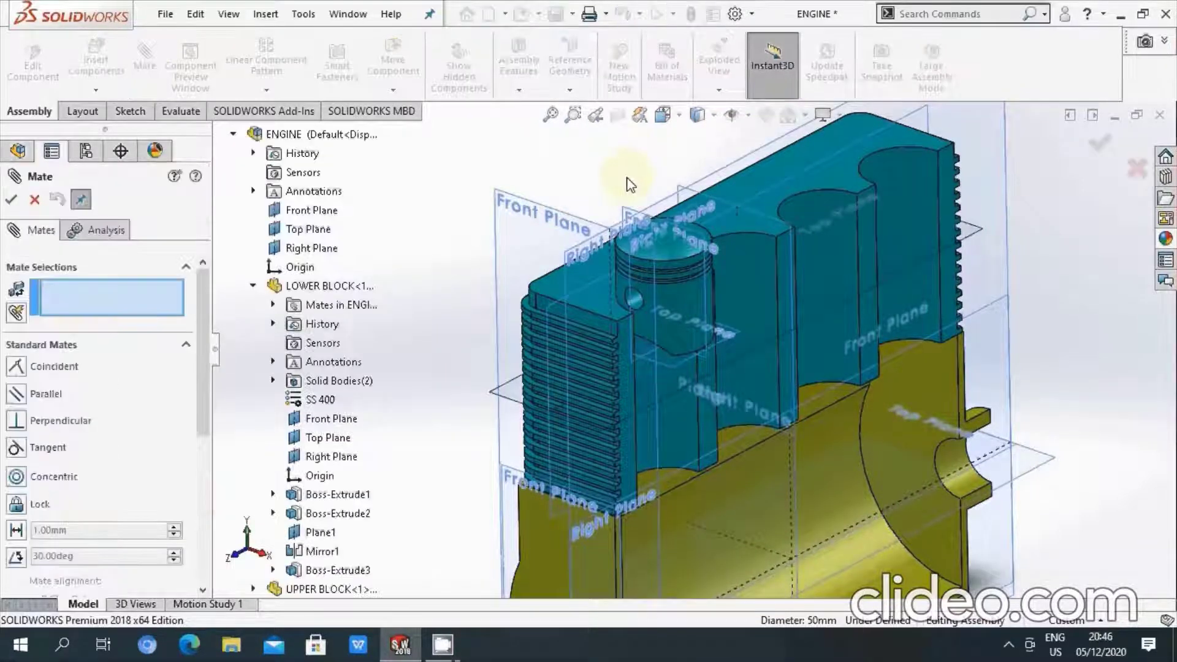
pyautogui.click(627, 215)
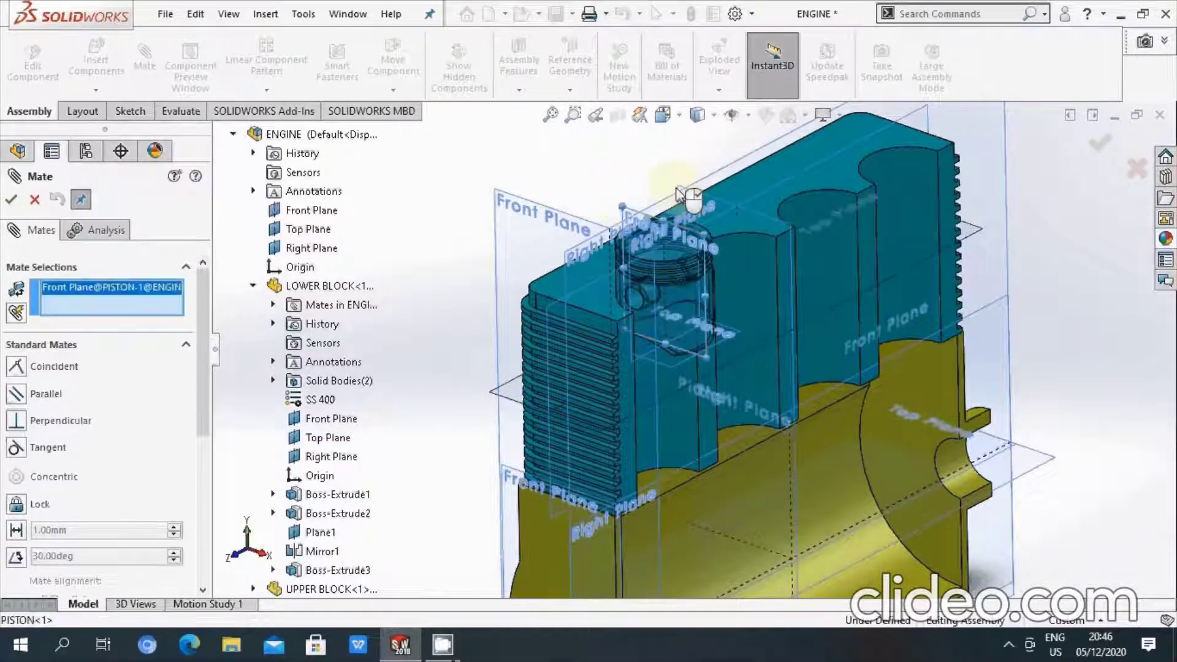
pyautogui.click(749, 114)
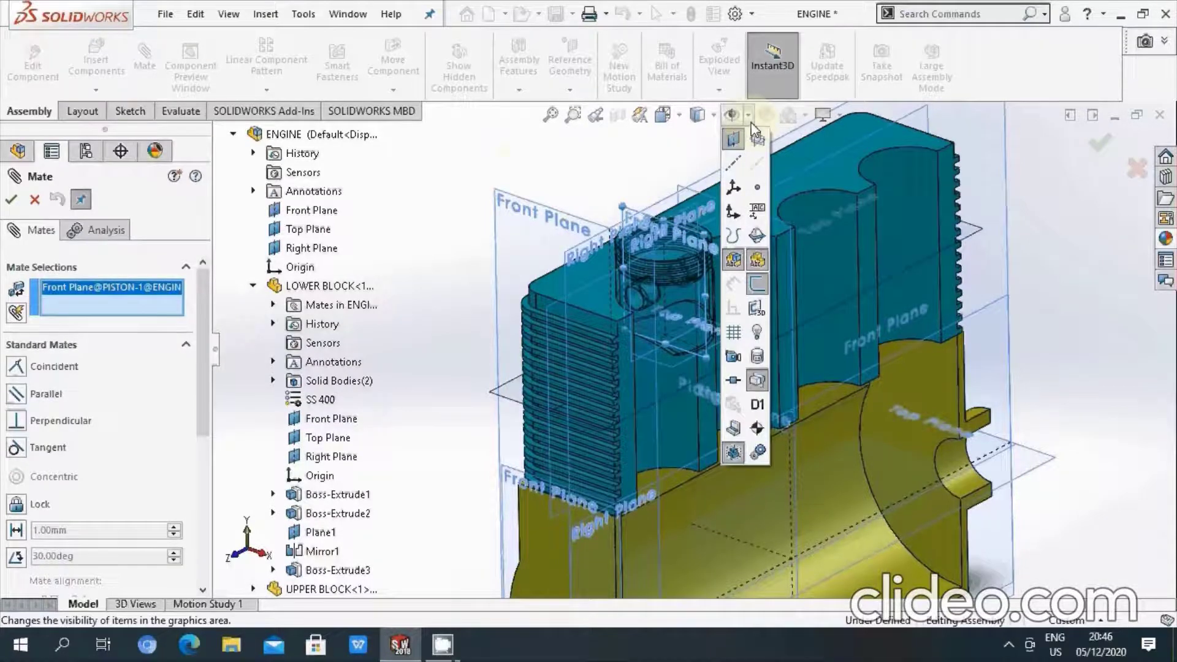
pyautogui.click(749, 276)
pyautogui.scroll(-2, 637, 348)
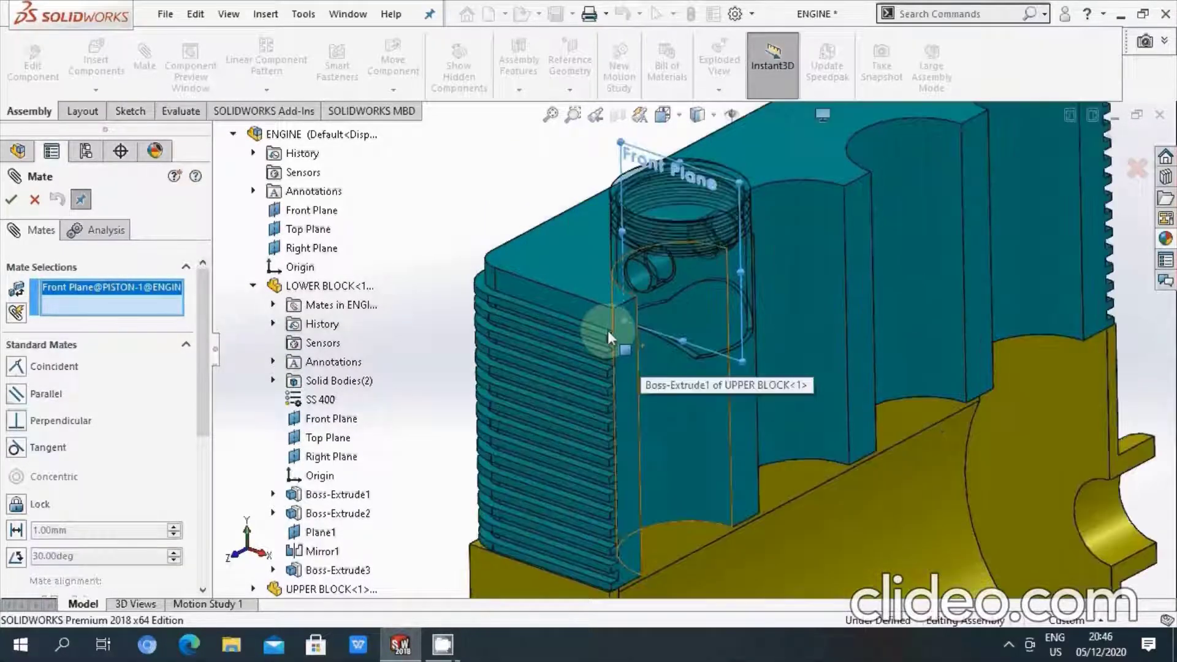
pyautogui.click(587, 308)
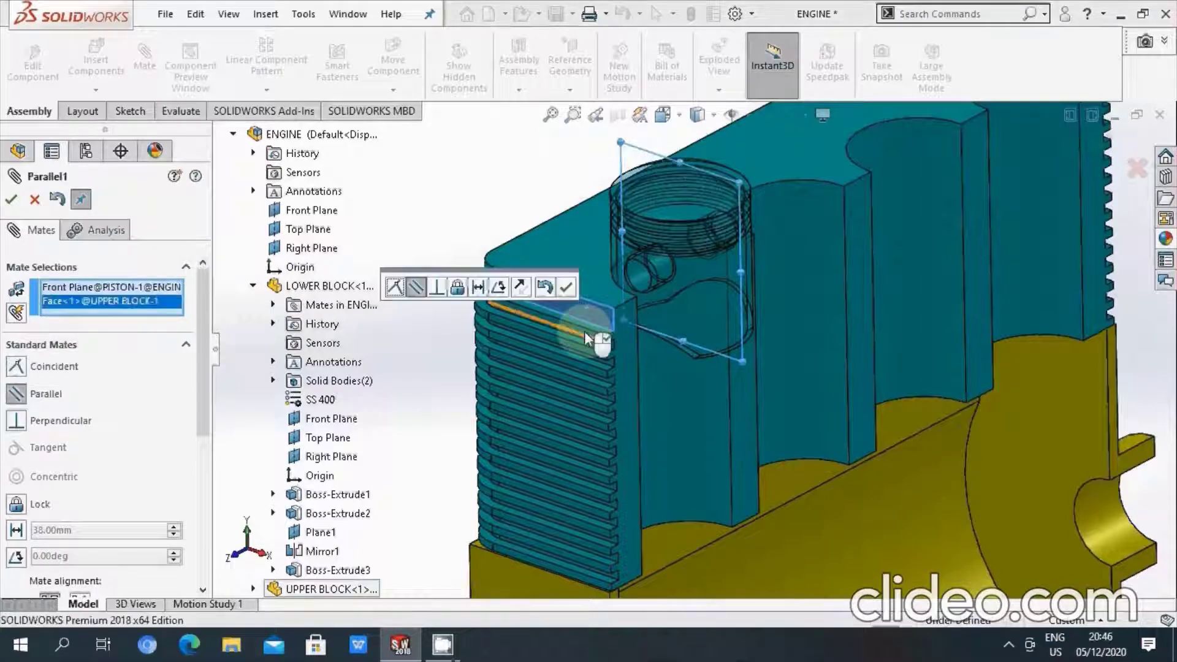
pyautogui.click(12, 200)
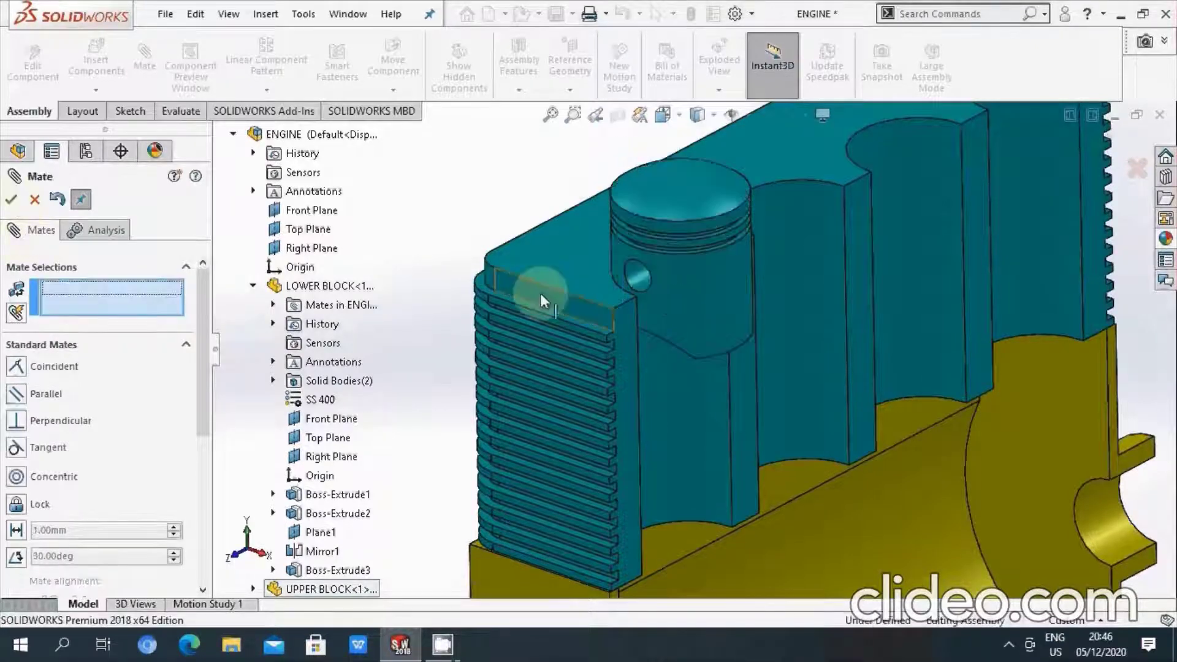
pyautogui.click(12, 200)
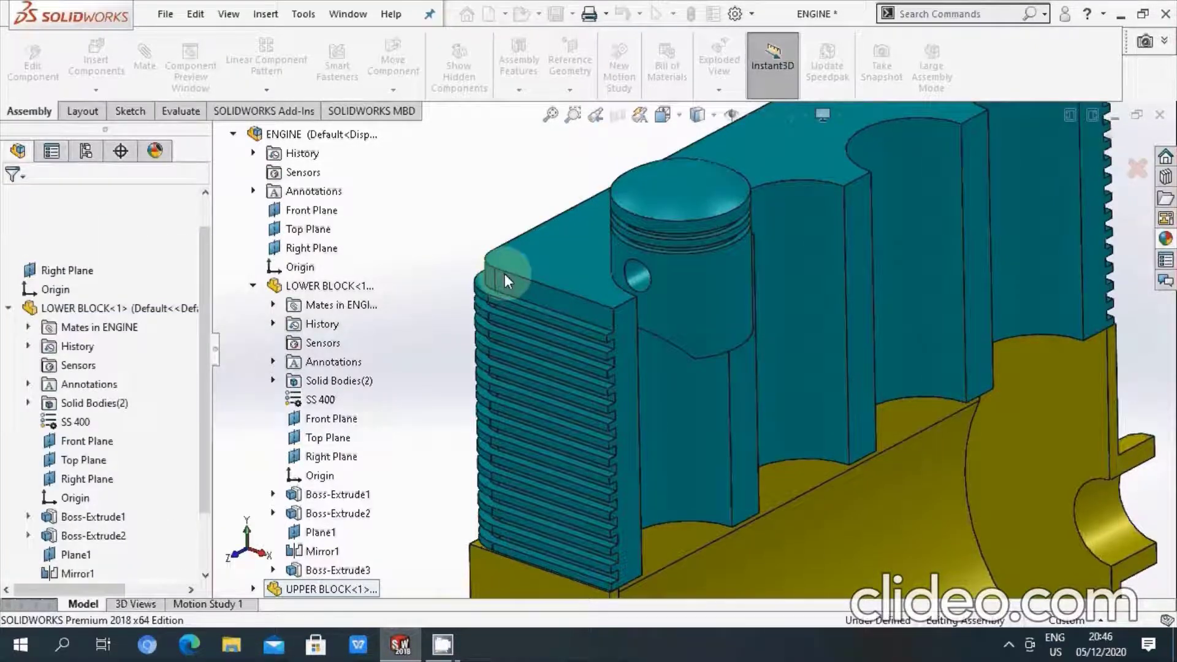
pyautogui.scroll(2, 506, 273)
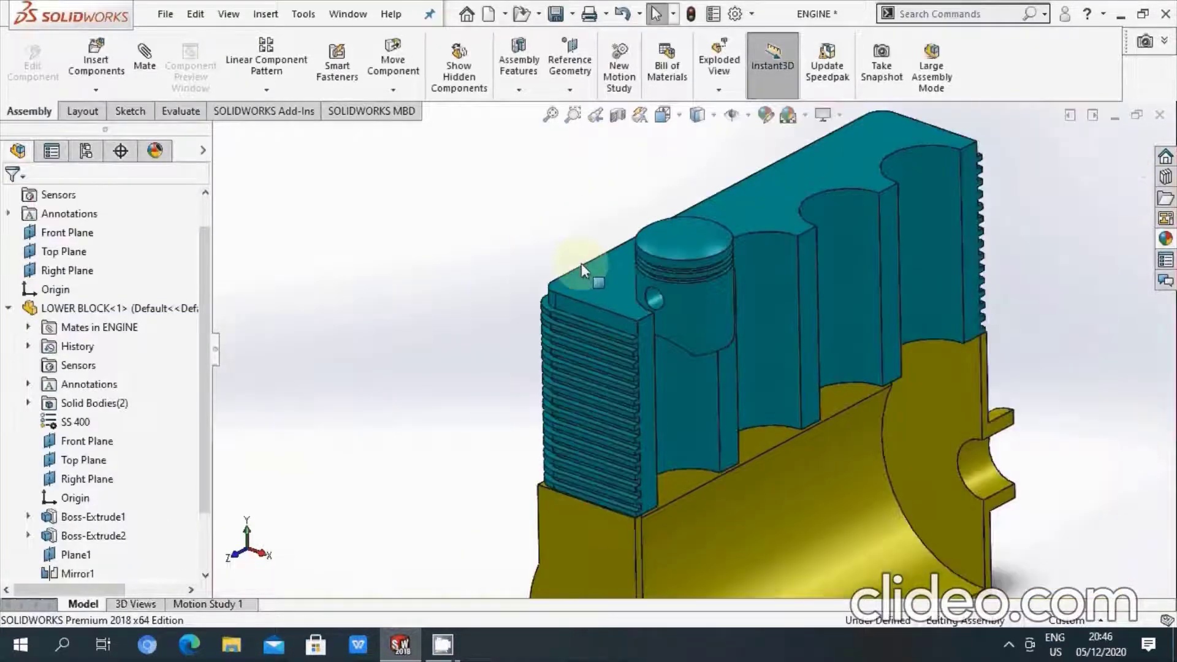
# - Insert the PIN PISTON part and place it above the engine block
pyautogui.click(104, 59)
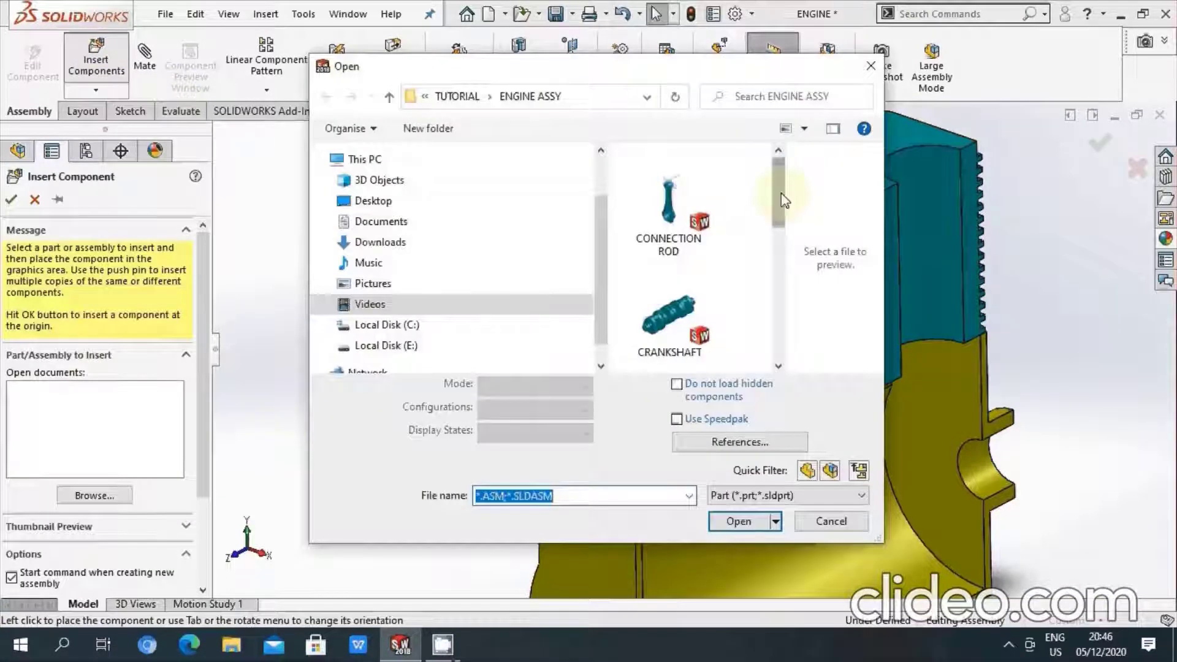
pyautogui.moveTo(778, 184)
pyautogui.mouseDown()
pyautogui.moveTo(794, 342)
pyautogui.moveTo(784, 294)
pyautogui.mouseUp()
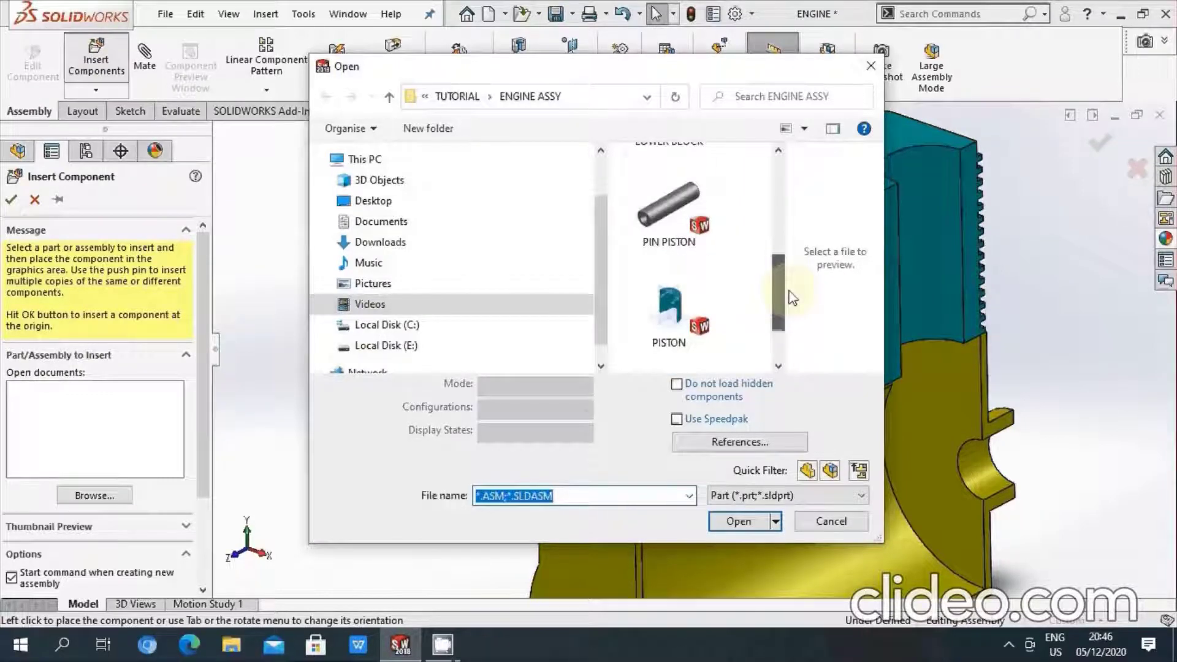
pyautogui.click(654, 205)
pyautogui.click(742, 495)
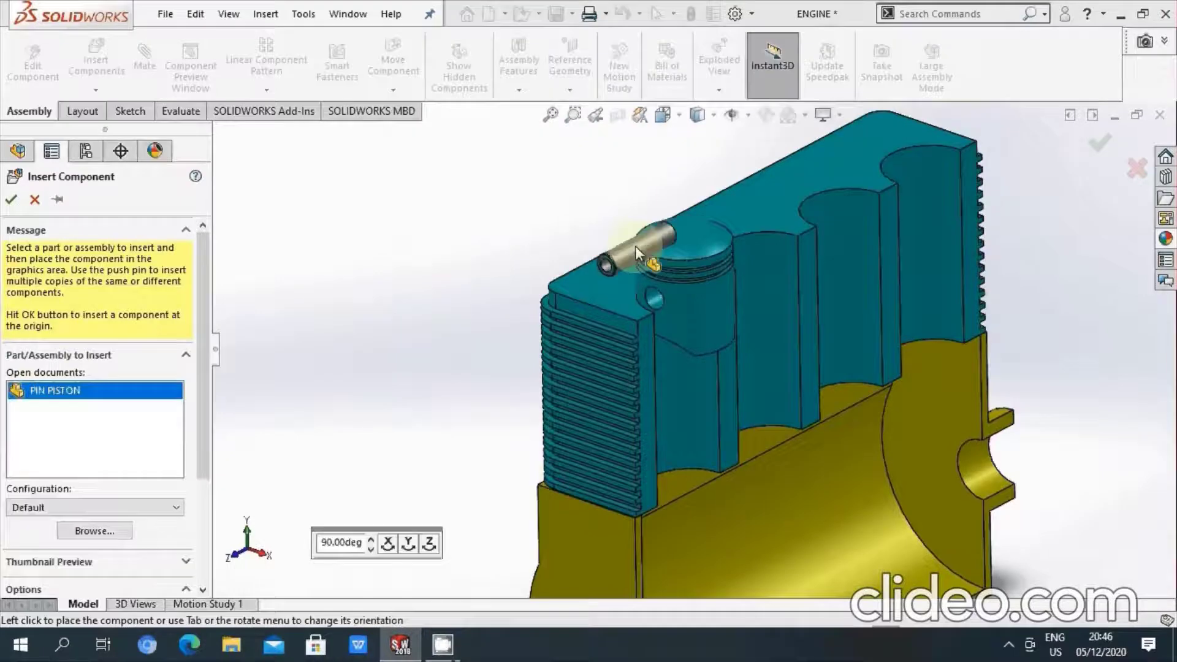
pyautogui.click(635, 246)
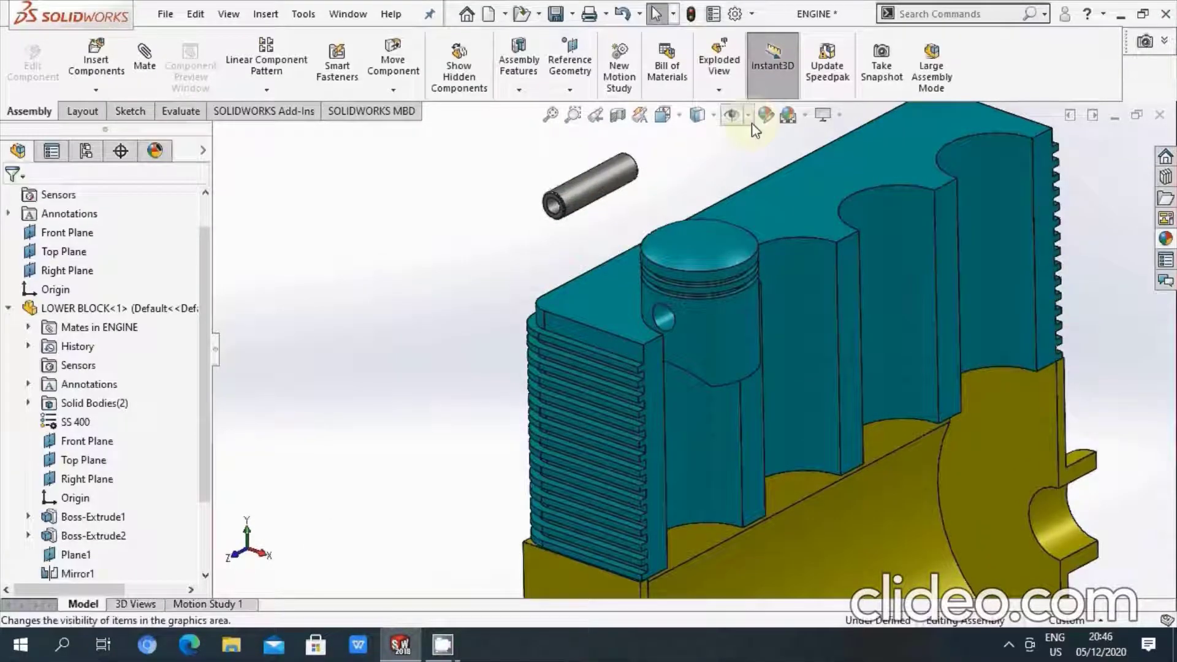
# - Show the reference planes and make the pin's Front Plane coincident with the piston's Front Plane
pyautogui.click(732, 115)
pyautogui.click(728, 146)
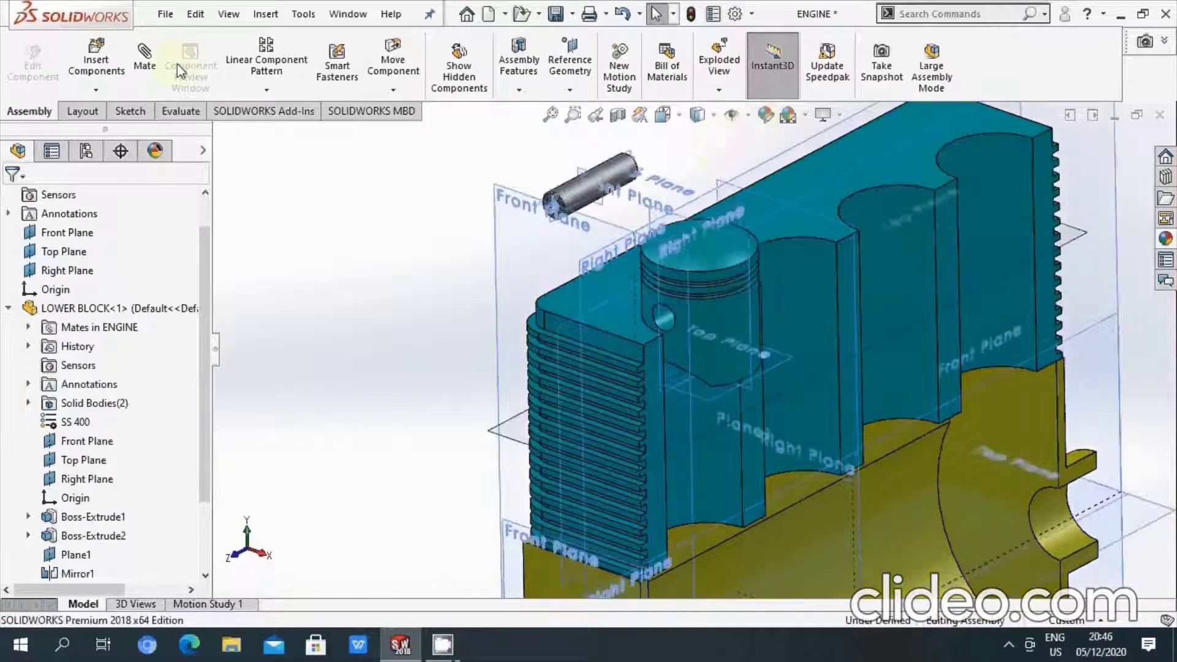
pyautogui.click(145, 61)
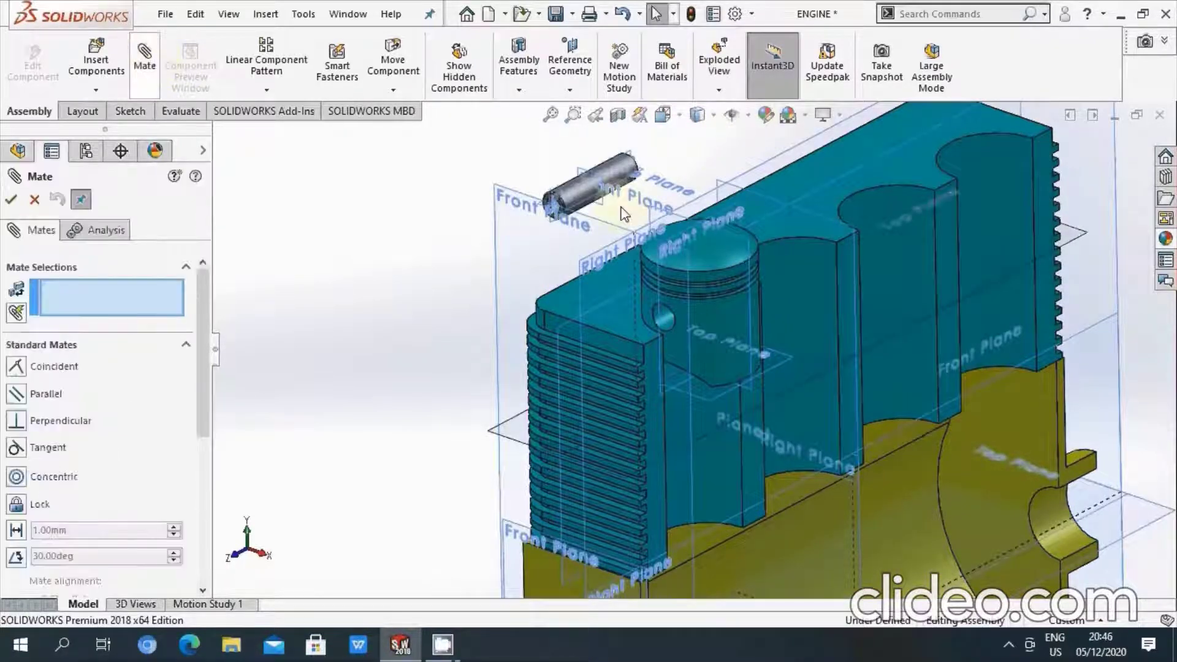
pyautogui.scroll(-3, 582, 184)
pyautogui.click(573, 169)
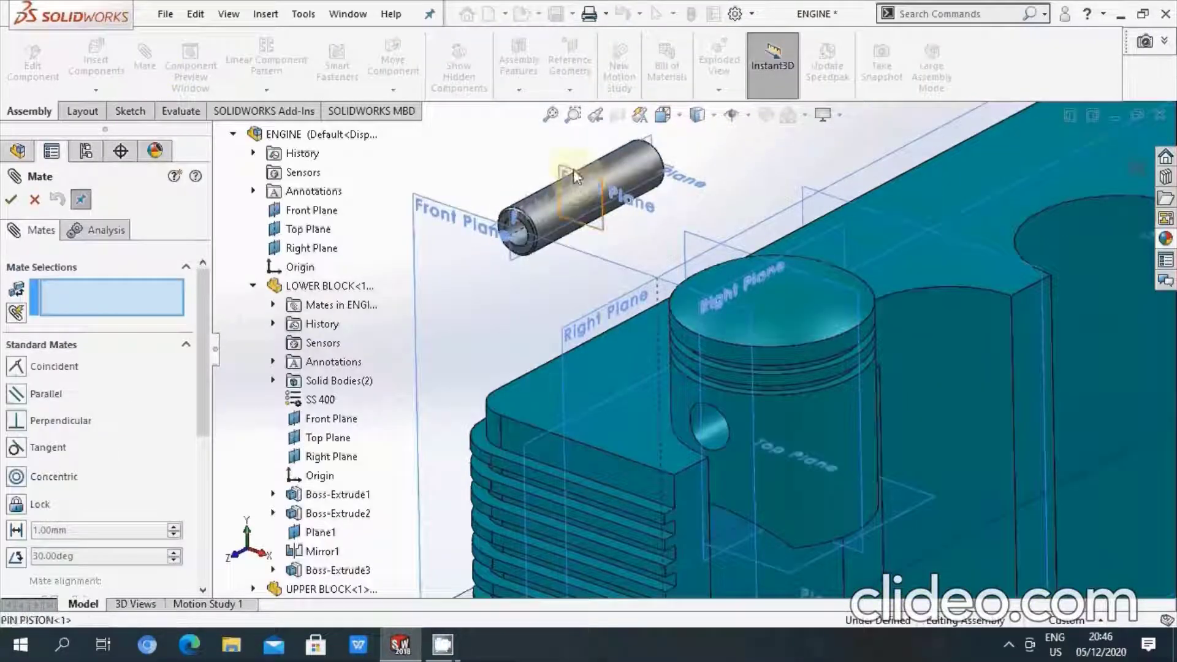
pyautogui.click(726, 247)
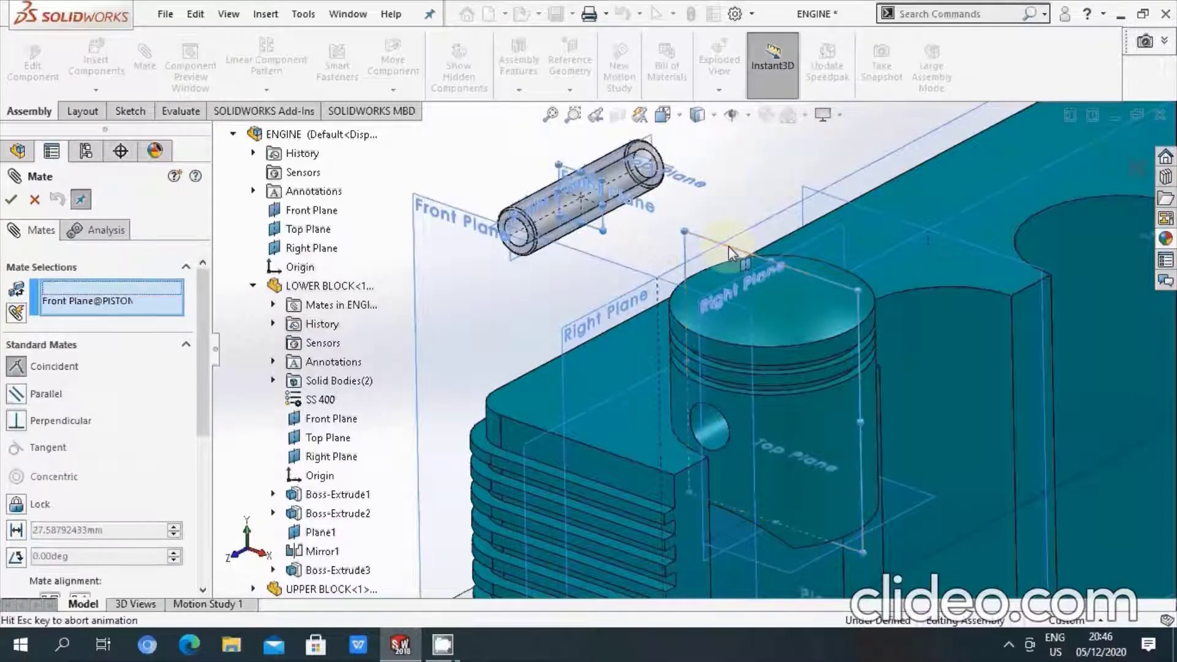
pyautogui.rightClick(907, 276)
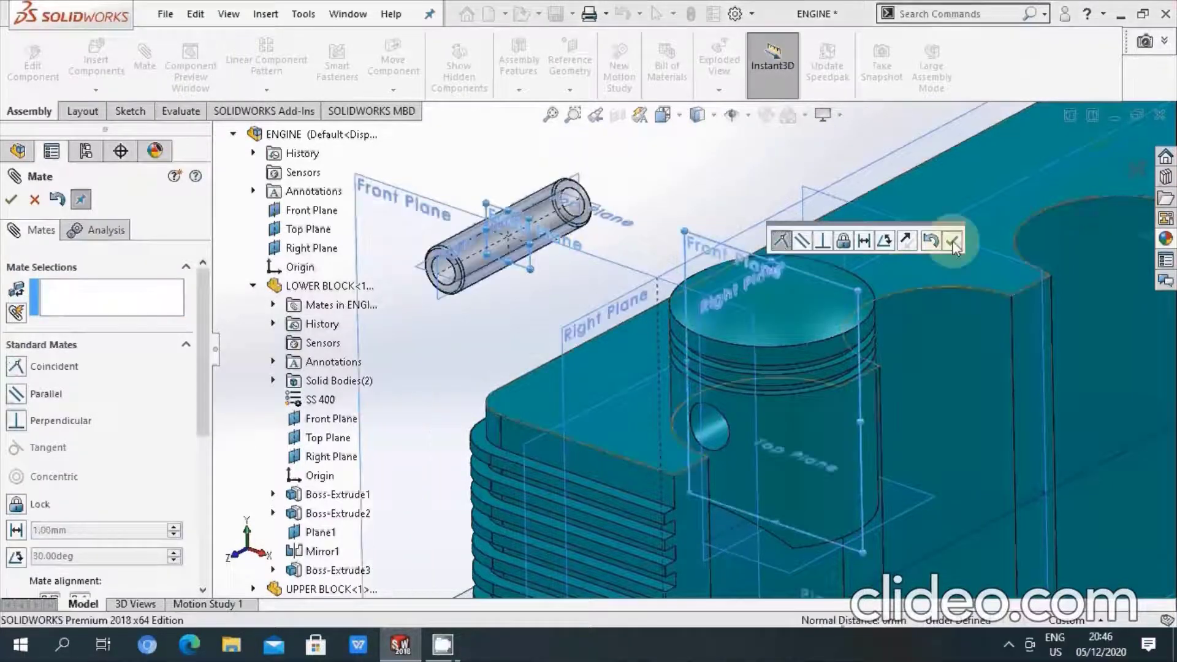
# - Hide the planes and make the pin's outer face concentric with the piston's pin hole
pyautogui.click(748, 114)
pyautogui.click(737, 136)
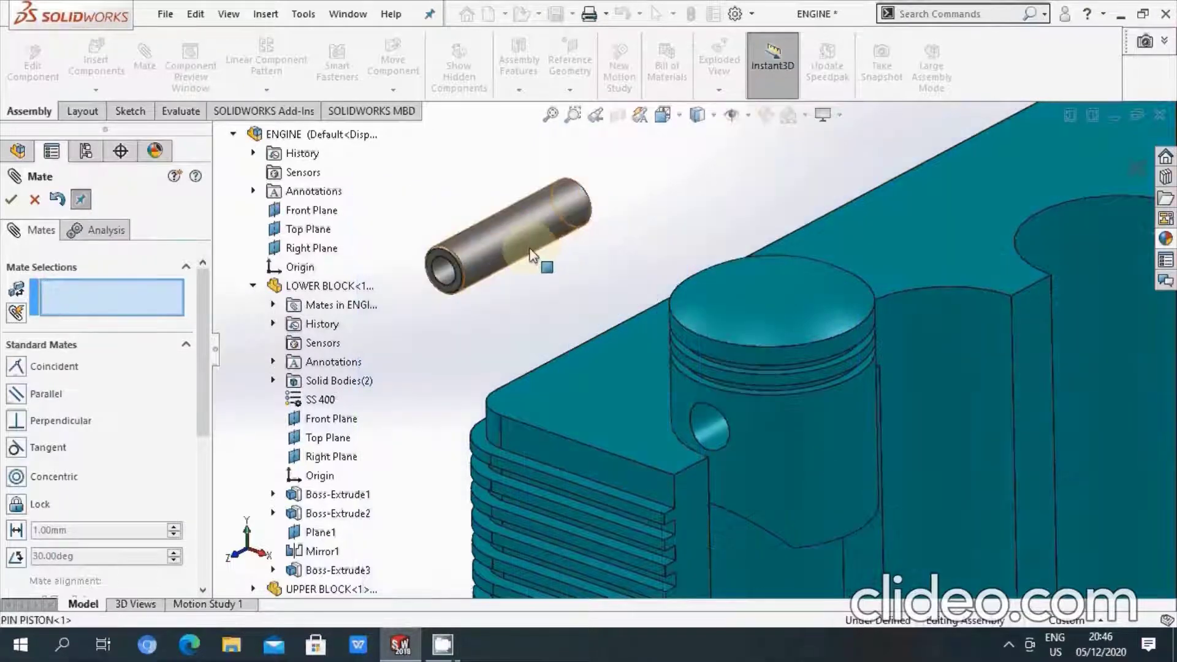
pyautogui.click(552, 241)
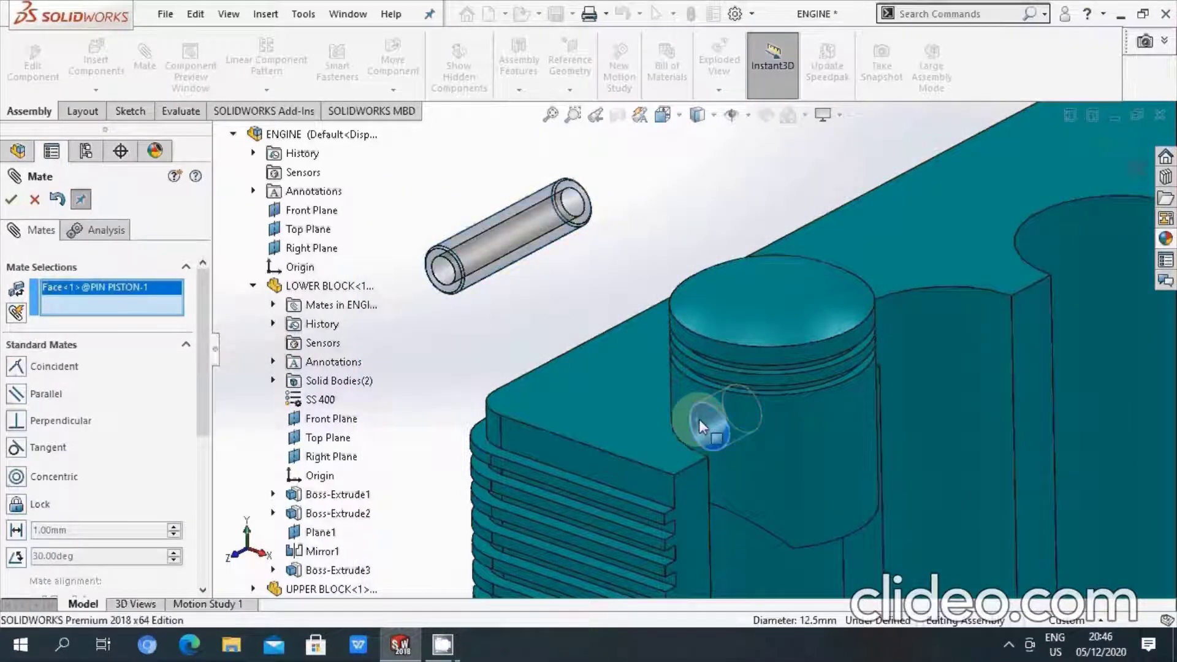
pyautogui.click(704, 420)
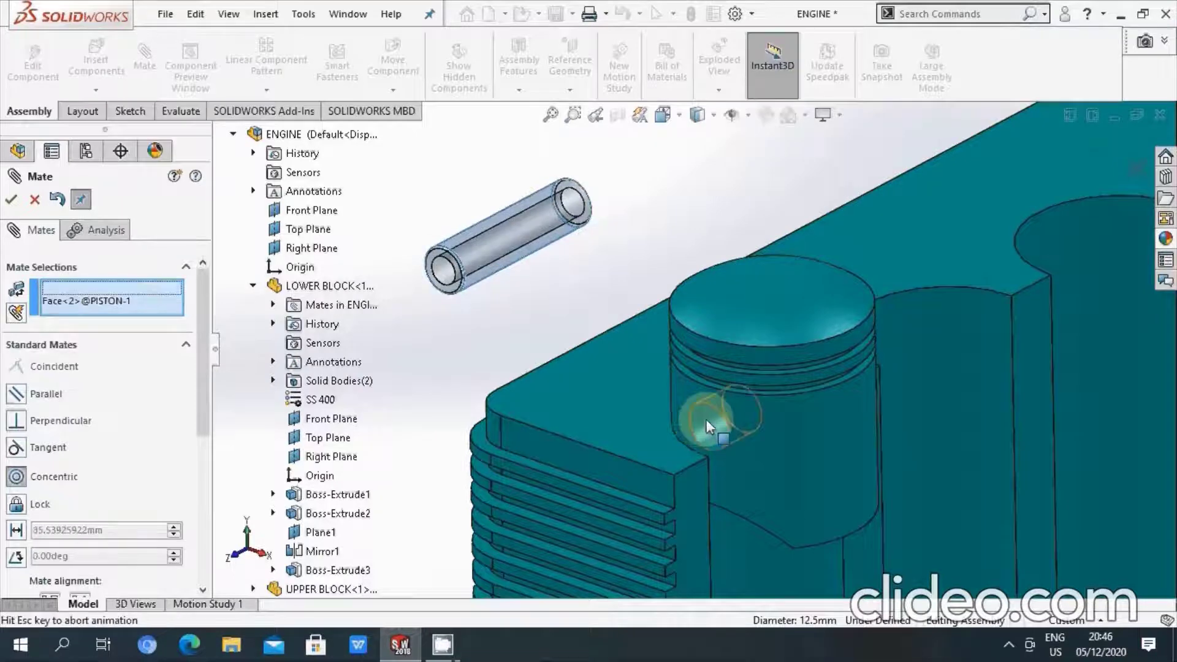
pyautogui.click(13, 200)
pyautogui.press('Escape')
pyautogui.scroll(2, 733, 341)
pyautogui.scroll(3, 689, 351)
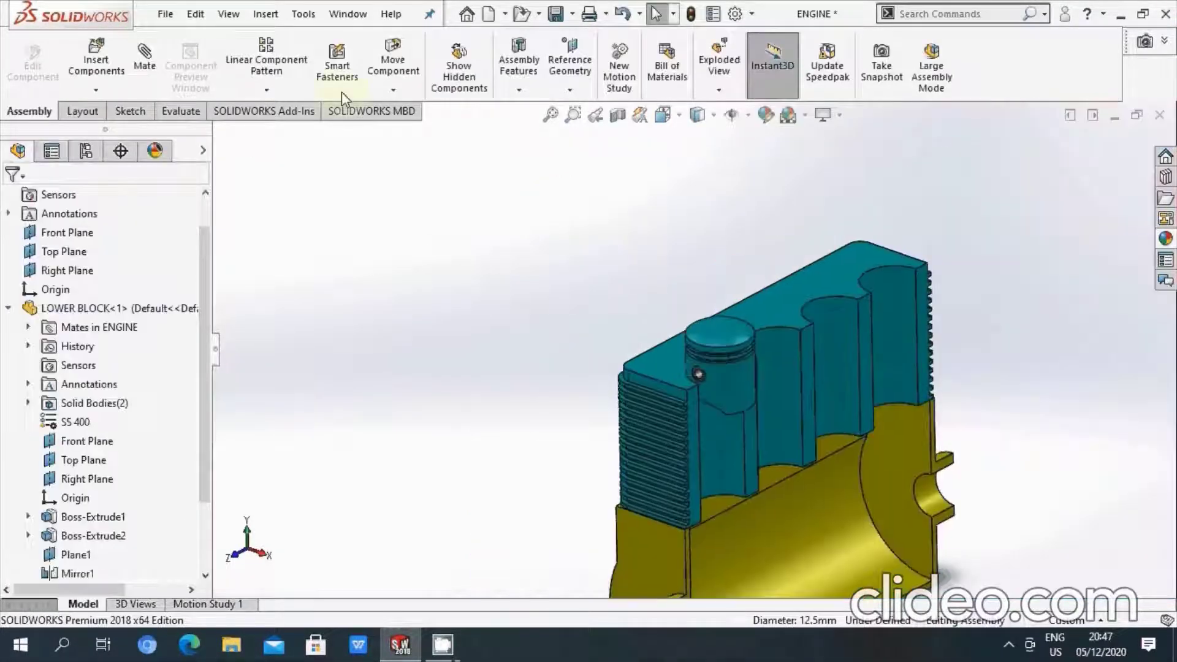
# - Insert the CONNECTION ROD part and place it above the engine block near the piston
pyautogui.click(110, 58)
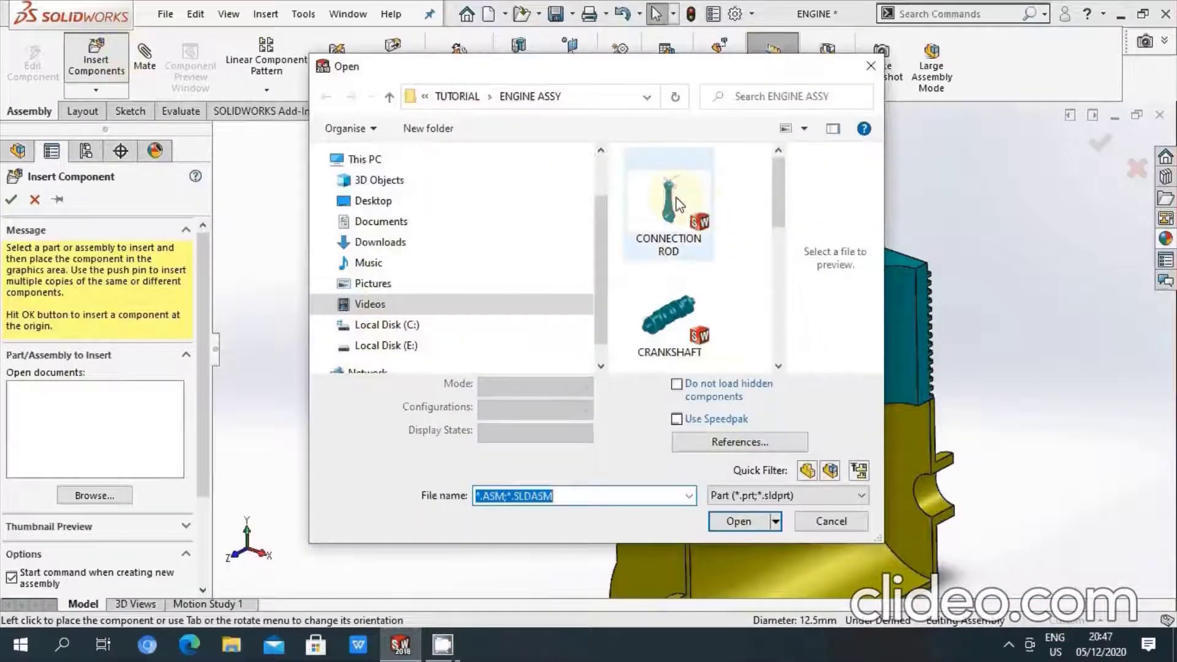
pyautogui.doubleClick(677, 204)
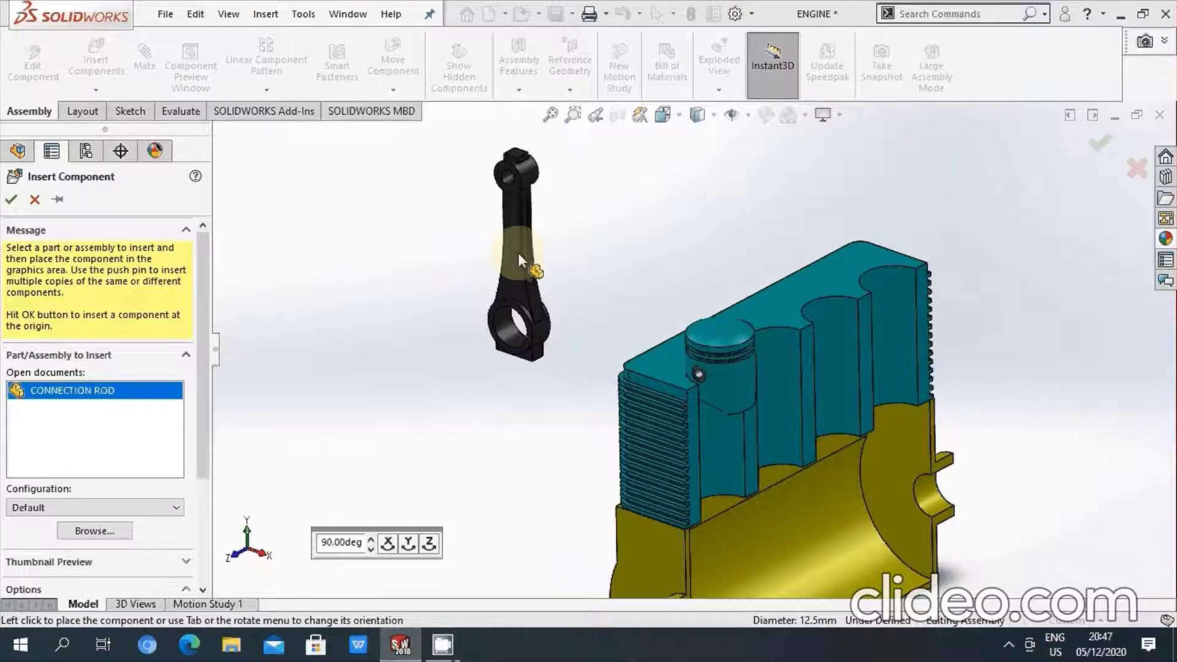
pyautogui.scroll(3, 517, 253)
pyautogui.scroll(-3, 602, 293)
pyautogui.scroll(-2, 602, 293)
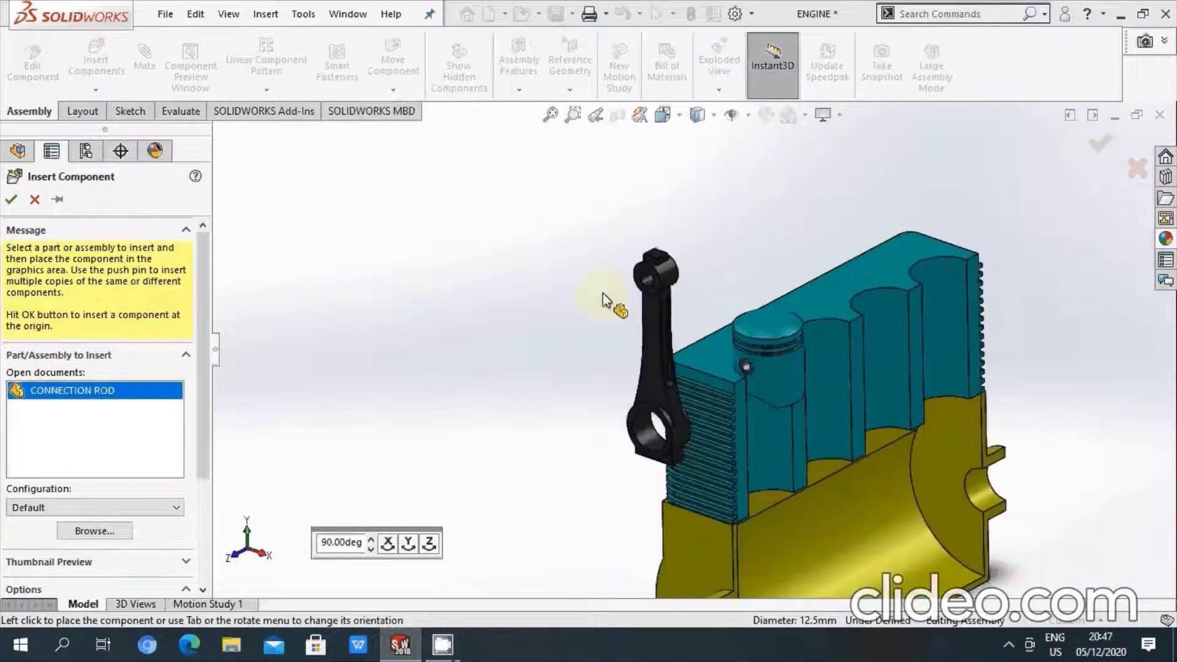
pyautogui.scroll(-2, 602, 293)
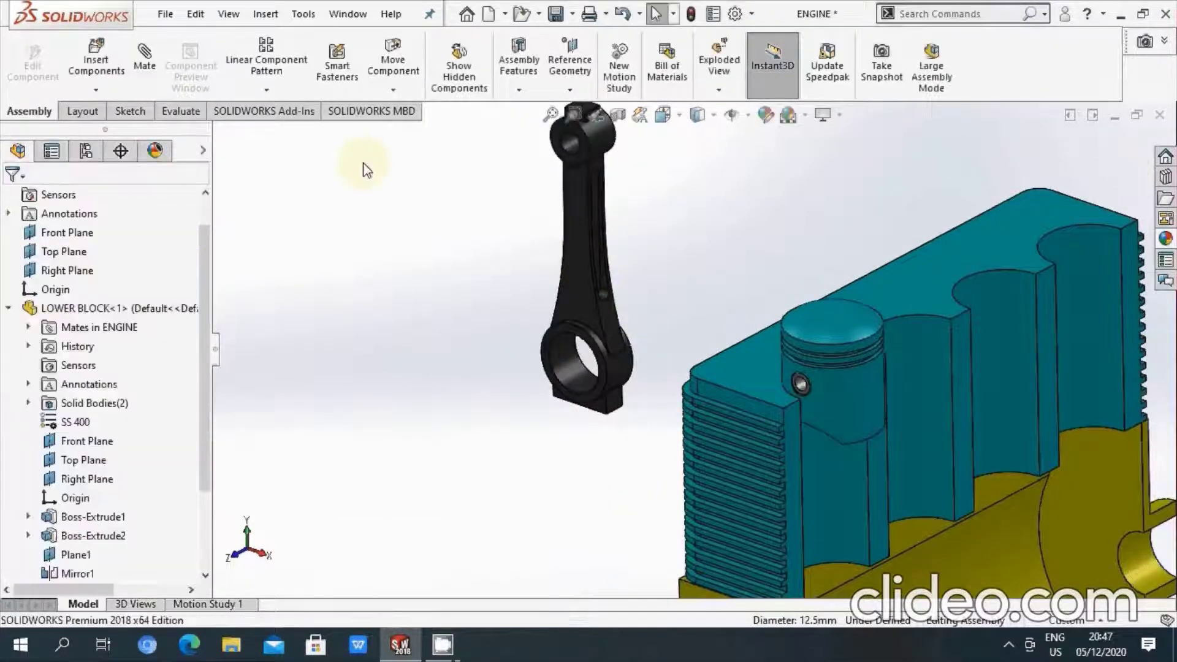
# - Start a mate and select the connecting rod's small-end bore face
pyautogui.click(145, 58)
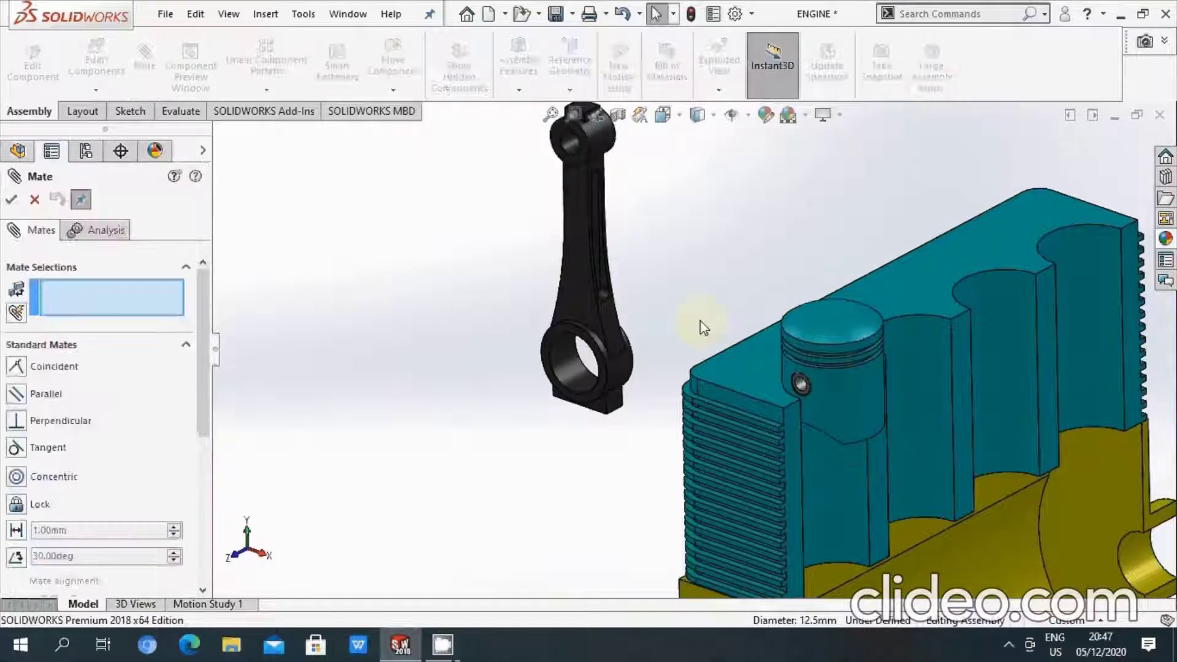
pyautogui.scroll(-5, 652, 321)
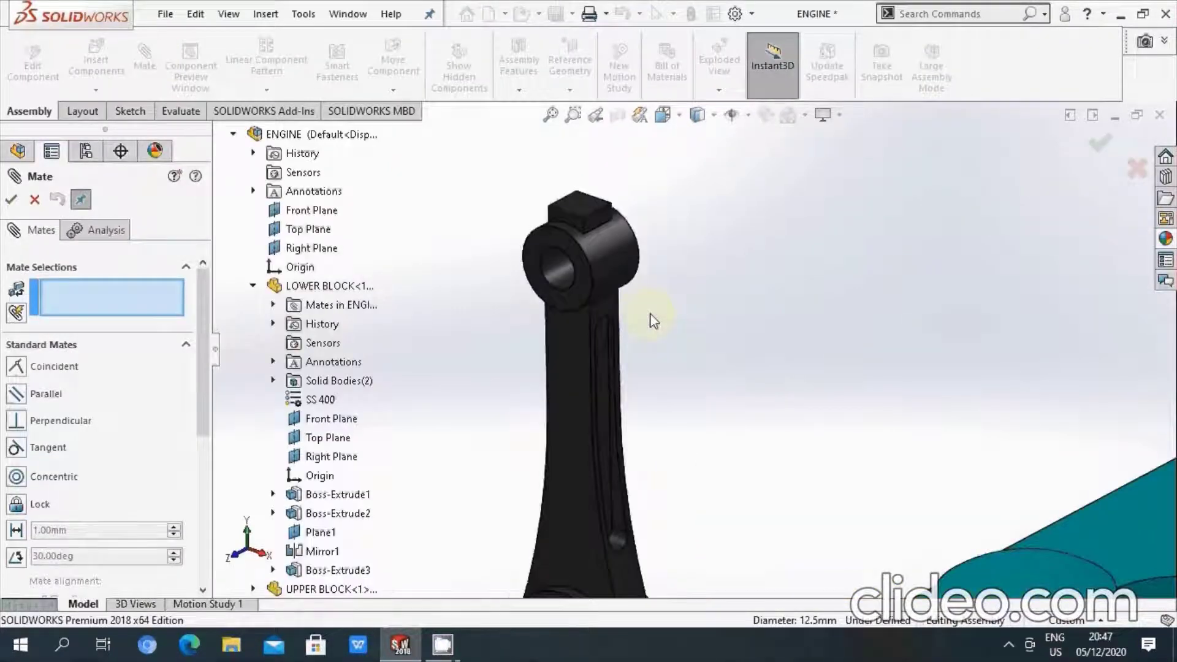
pyautogui.scroll(-2, 583, 288)
pyautogui.click(515, 252)
pyautogui.scroll(5, 586, 267)
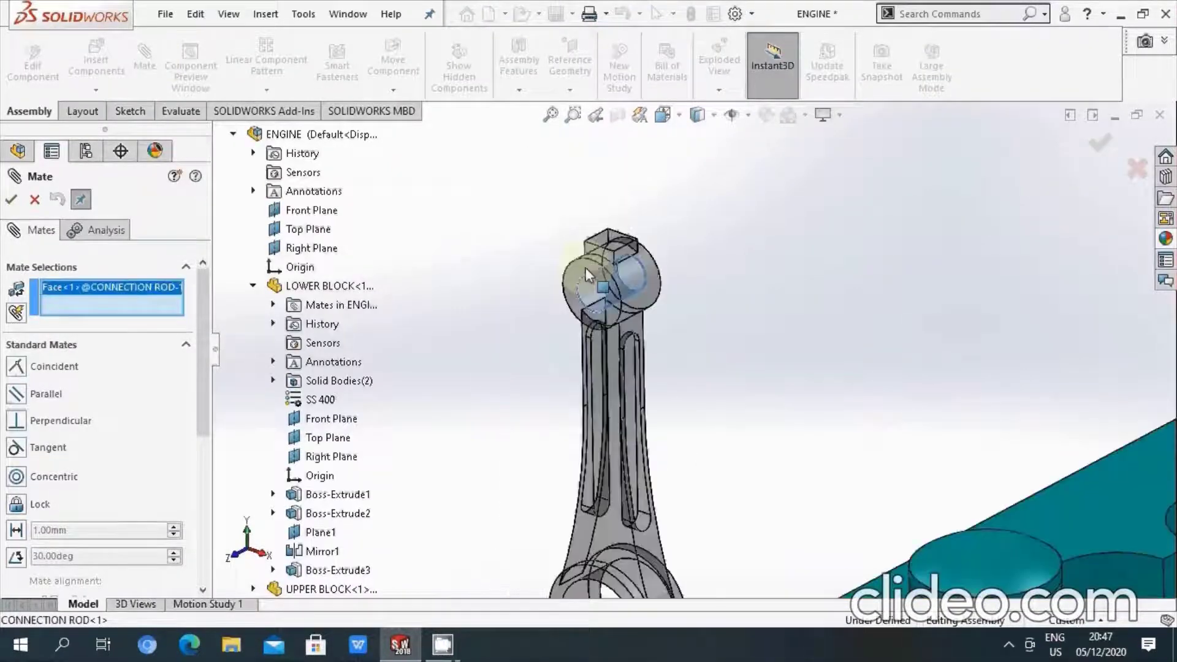
pyautogui.scroll(3, 586, 267)
# - Pick the piston pin face and accept the Concentric mate so the rod hangs in the bore
pyautogui.moveTo(907, 403)
pyautogui.mouseDown(button='middle')
pyautogui.moveTo(775, 376)
pyautogui.moveTo(748, 145)
pyautogui.mouseUp(button='middle')
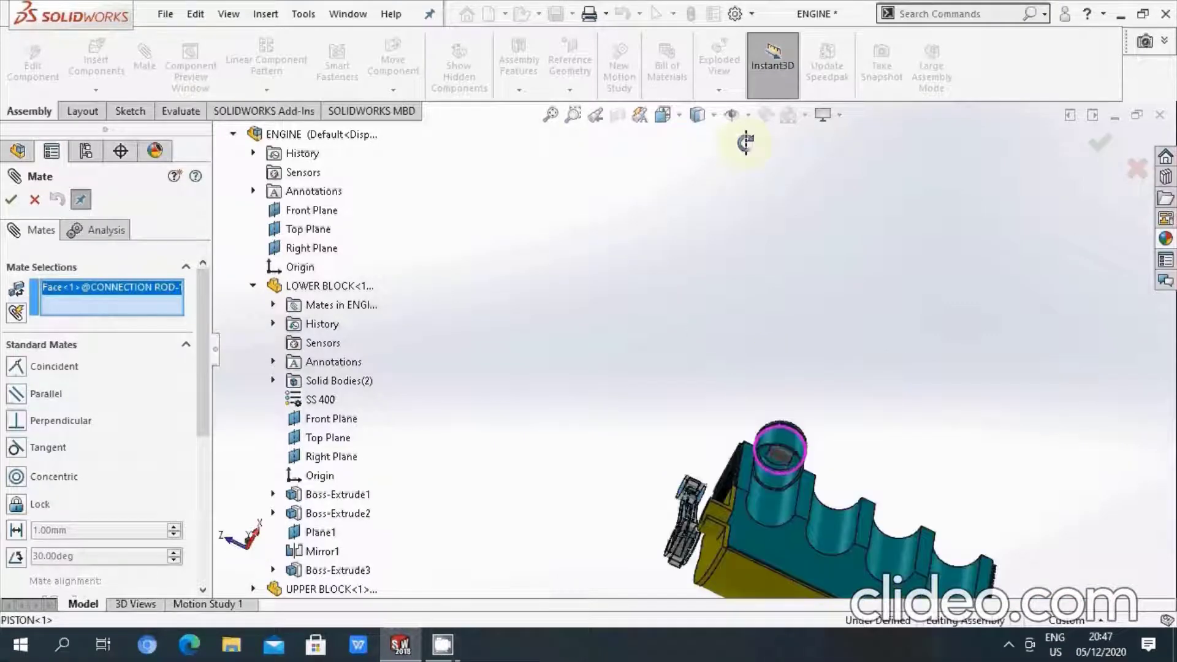
pyautogui.scroll(-2, 767, 463)
pyautogui.scroll(-2, 766, 463)
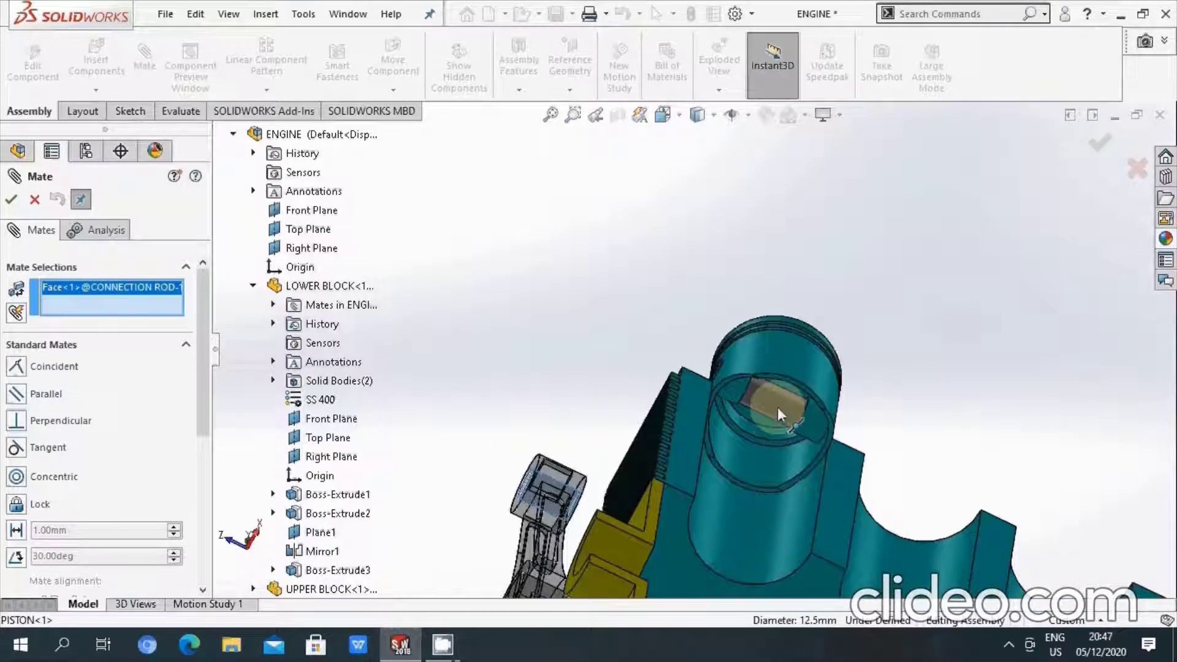
pyautogui.click(777, 403)
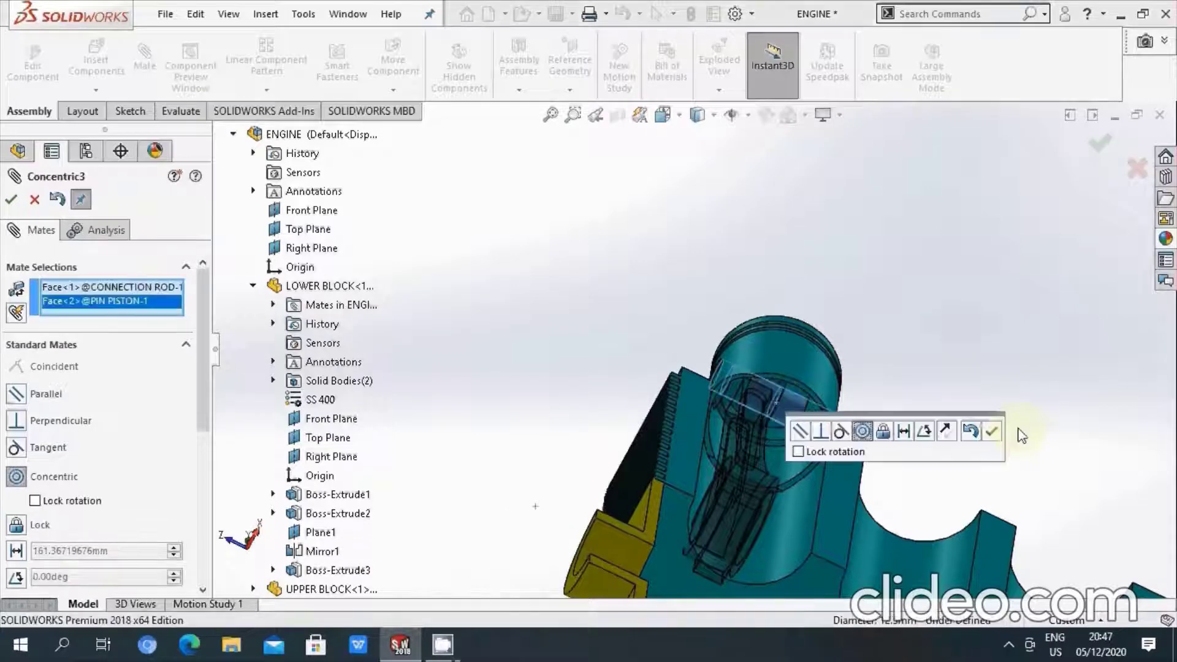
pyautogui.click(995, 432)
pyautogui.moveTo(760, 436)
pyautogui.mouseDown(button='middle')
pyautogui.moveTo(729, 458)
pyautogui.moveTo(774, 554)
pyautogui.mouseUp(button='middle')
pyautogui.scroll(-3, 775, 553)
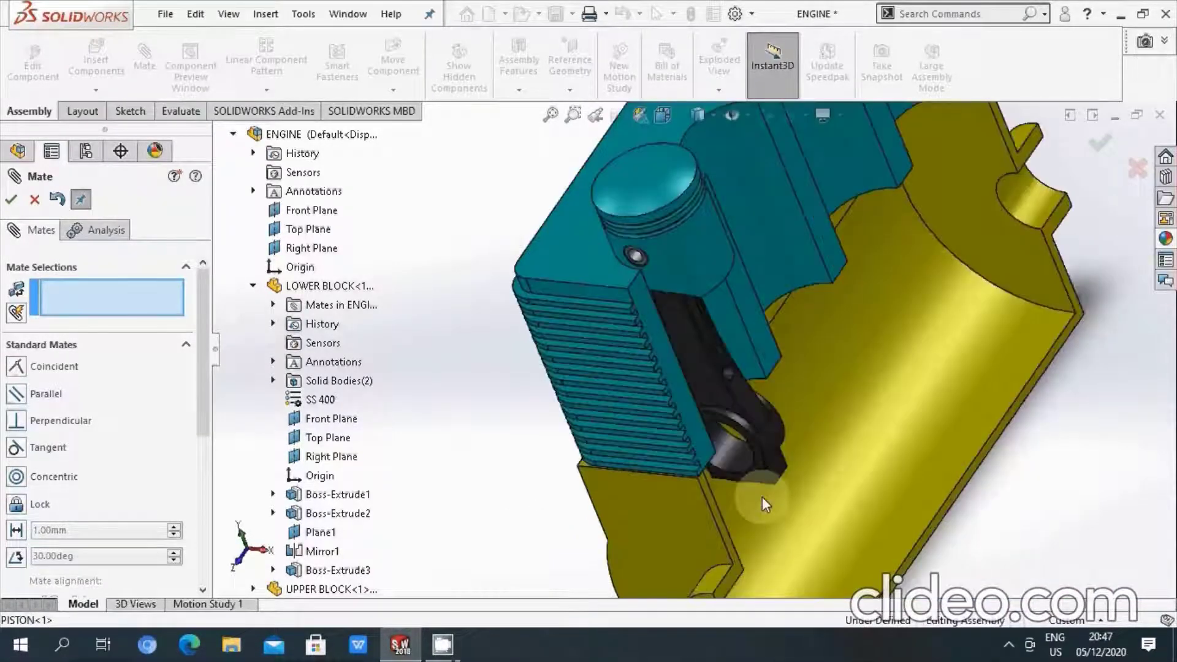
pyautogui.scroll(-2, 763, 496)
pyautogui.scroll(3, 631, 238)
pyautogui.scroll(2, 631, 238)
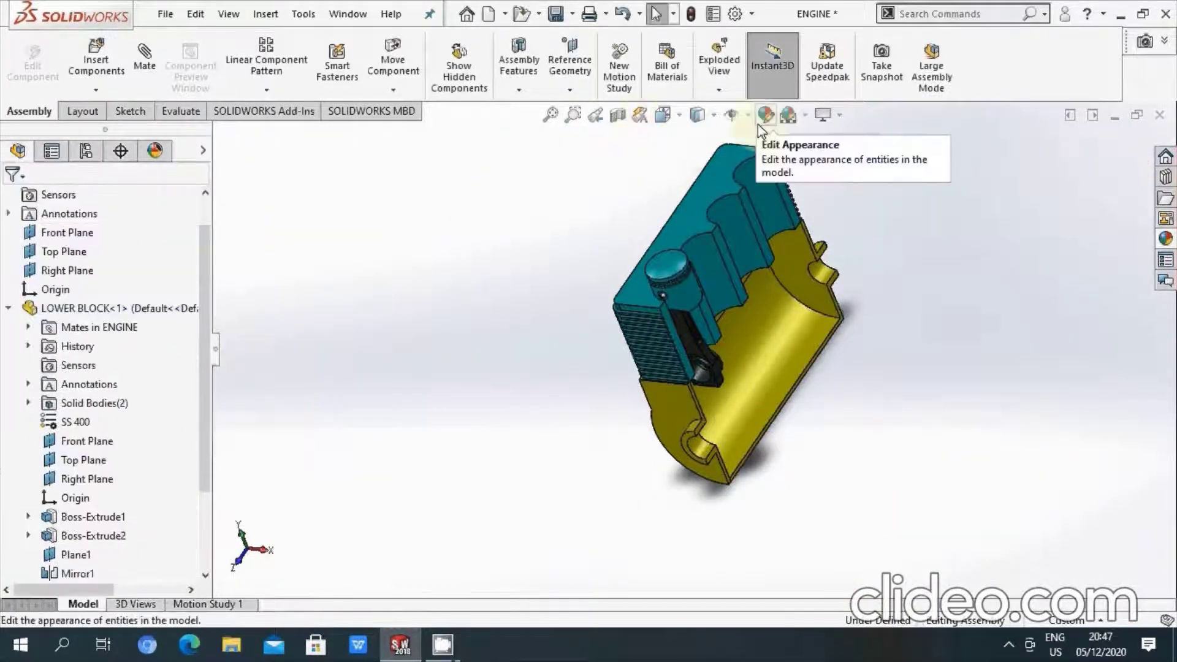
# - Show the planes and make the connecting rod's Front Plane coincident with the piston's Front Plane
pyautogui.click(749, 115)
pyautogui.click(735, 388)
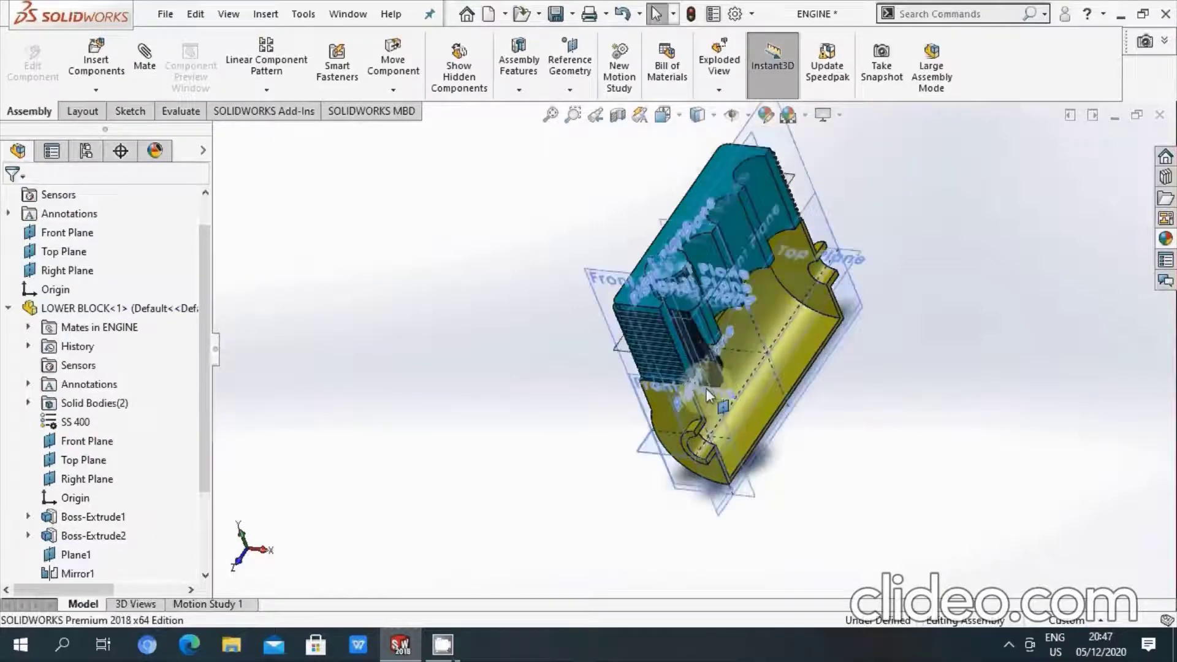
pyautogui.scroll(-3, 732, 391)
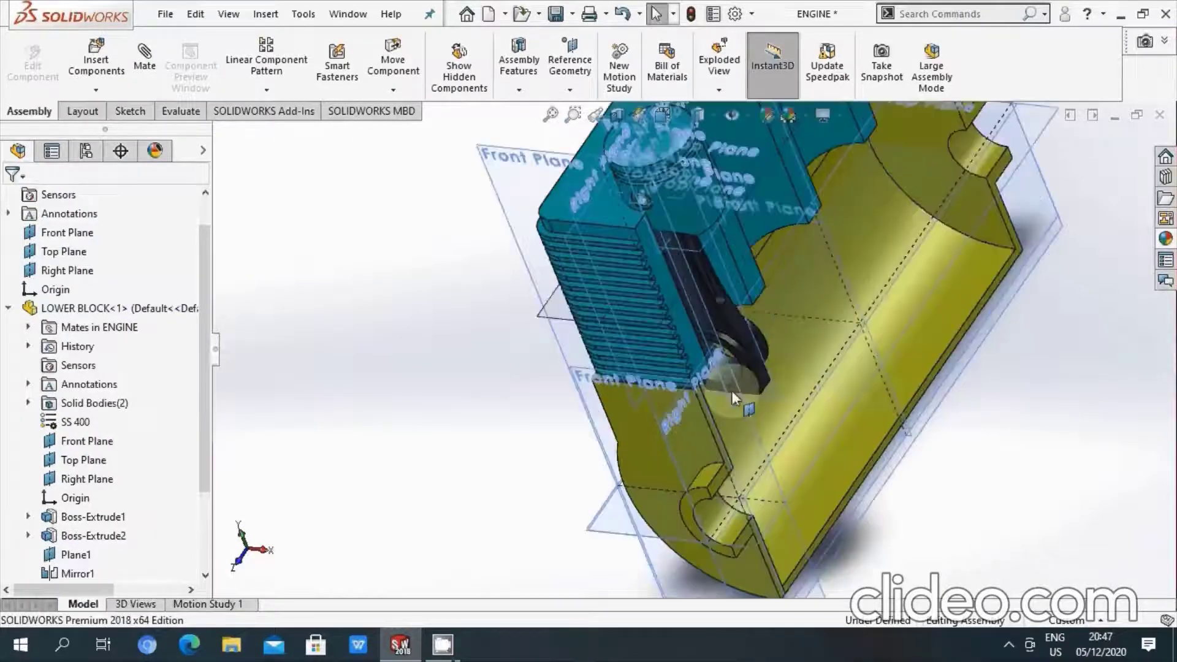
pyautogui.click(145, 61)
pyautogui.scroll(-3, 730, 377)
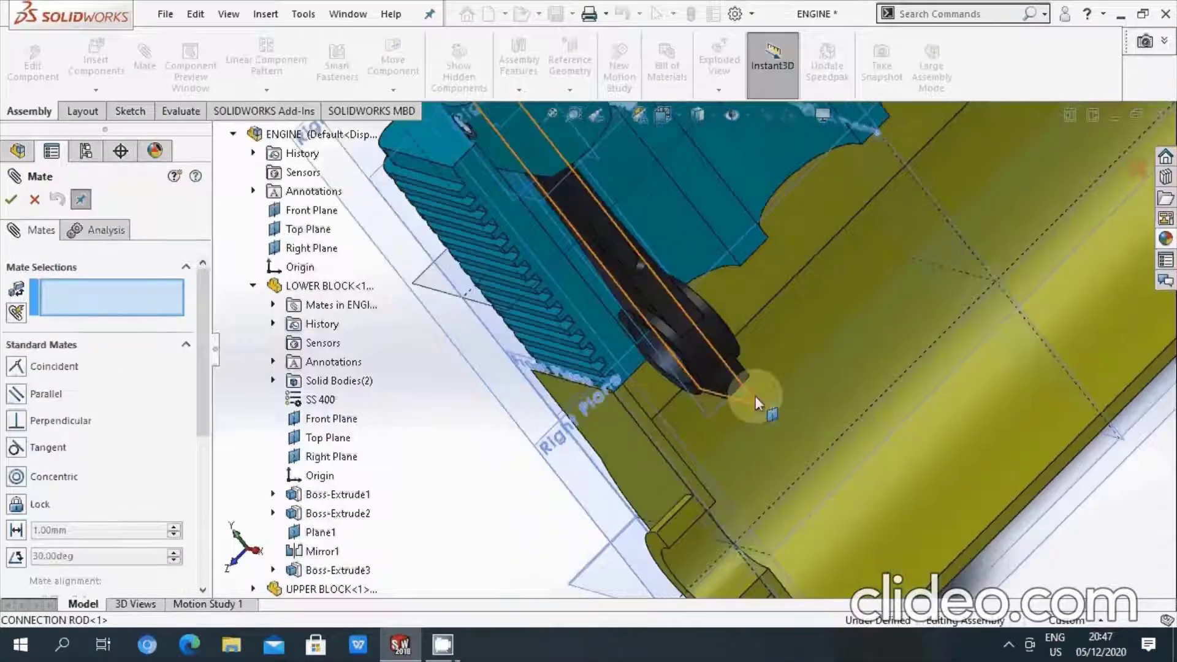
pyautogui.click(755, 397)
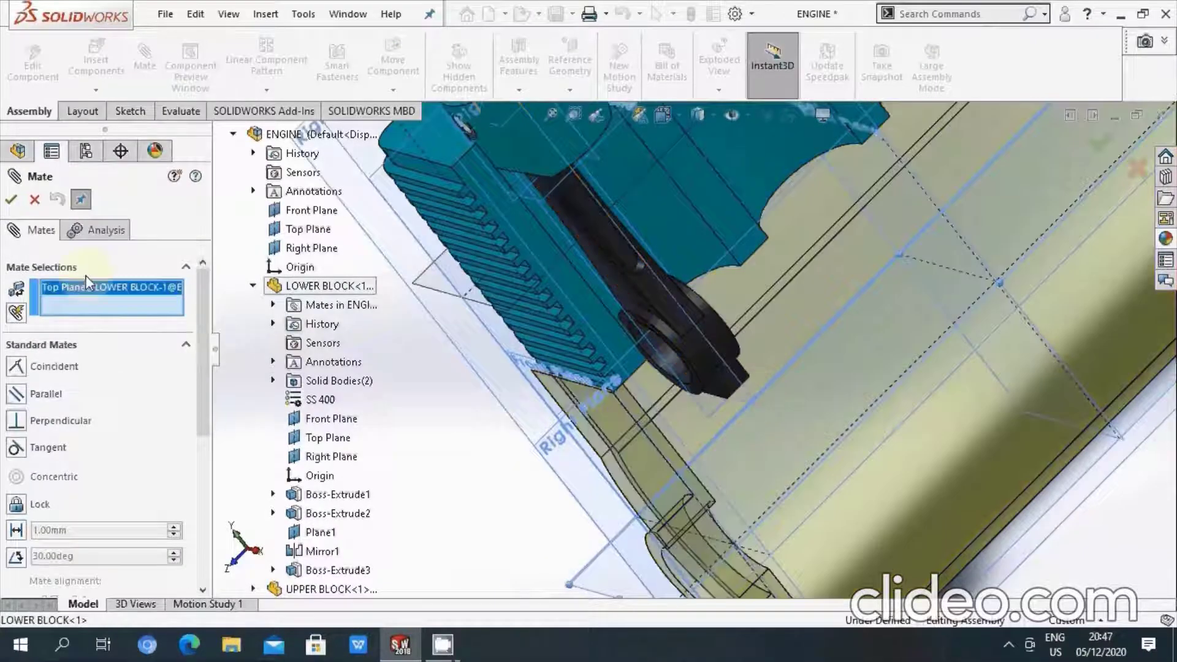
pyautogui.rightClick(92, 293)
pyautogui.click(136, 321)
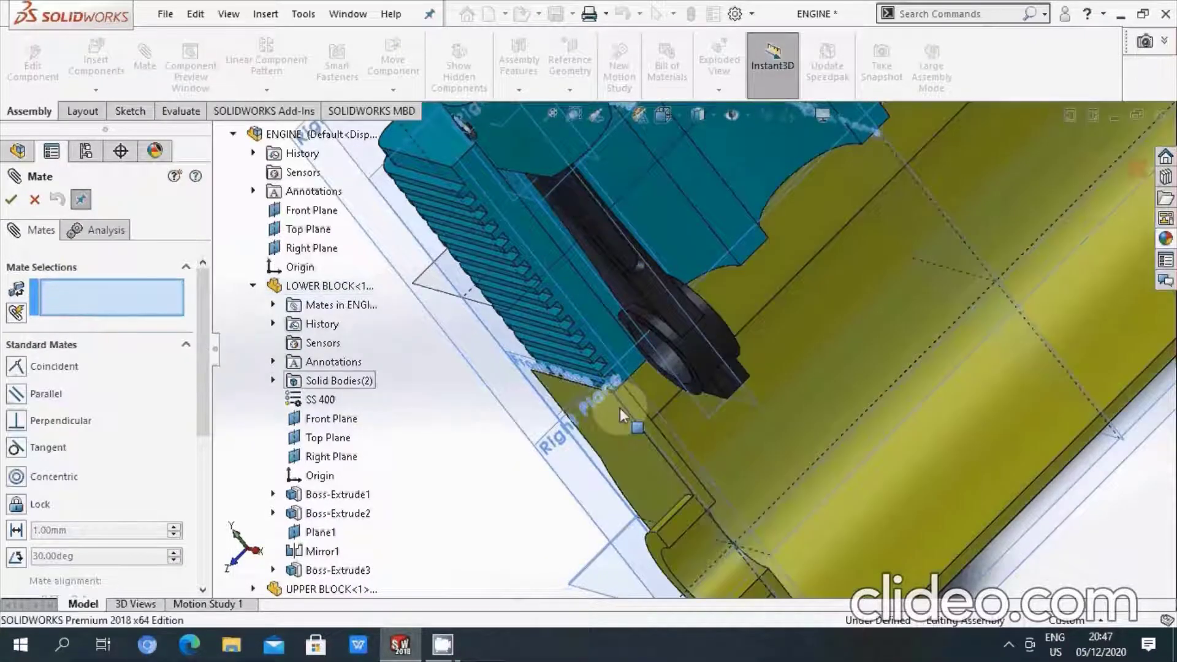
pyautogui.click(720, 349)
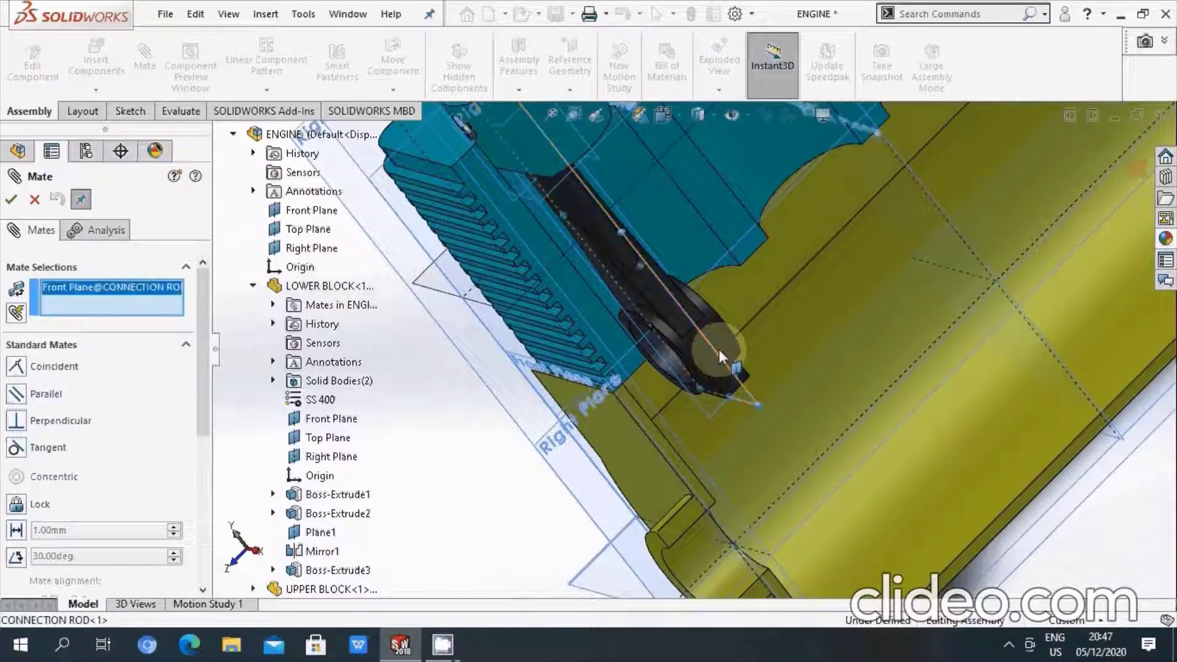
pyautogui.scroll(5, 719, 349)
pyautogui.scroll(-4, 632, 239)
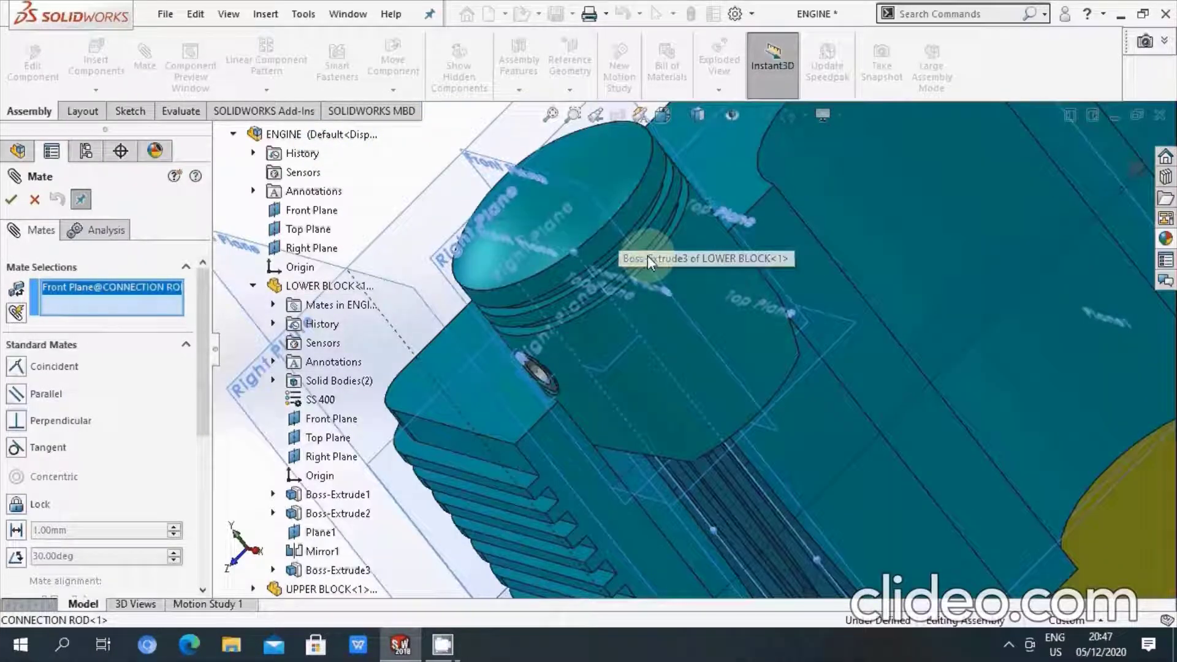
pyautogui.click(645, 261)
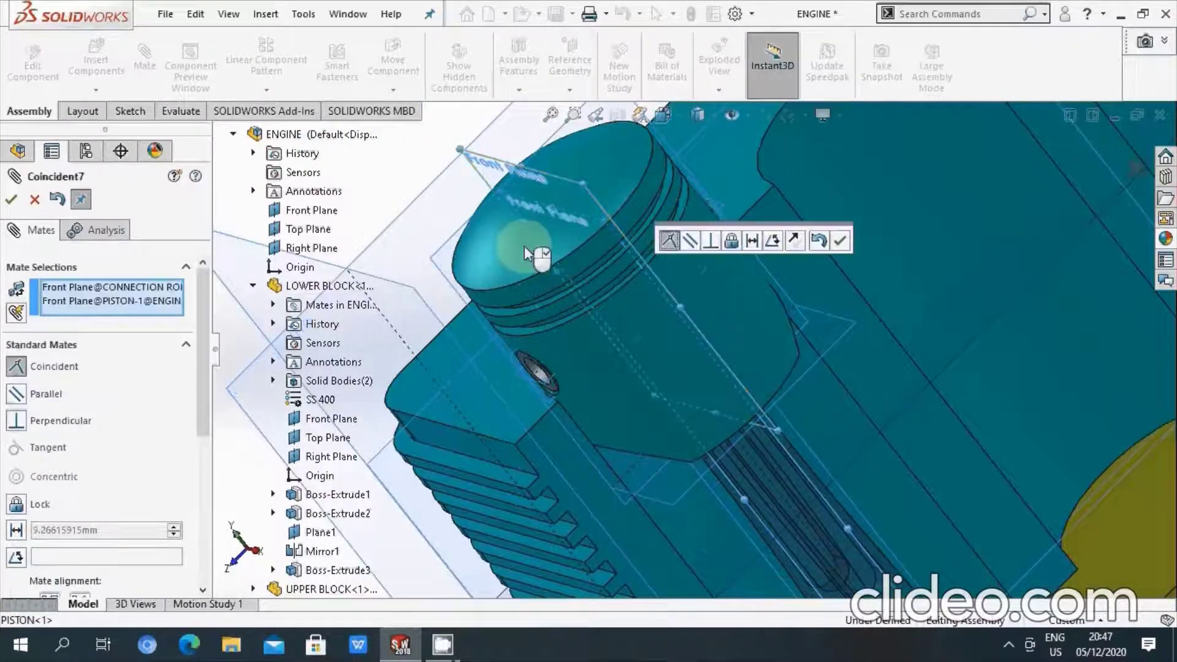
pyautogui.click(14, 199)
# - Hide the reference planes and save the ENGINE assembly
pyautogui.scroll(3, 683, 380)
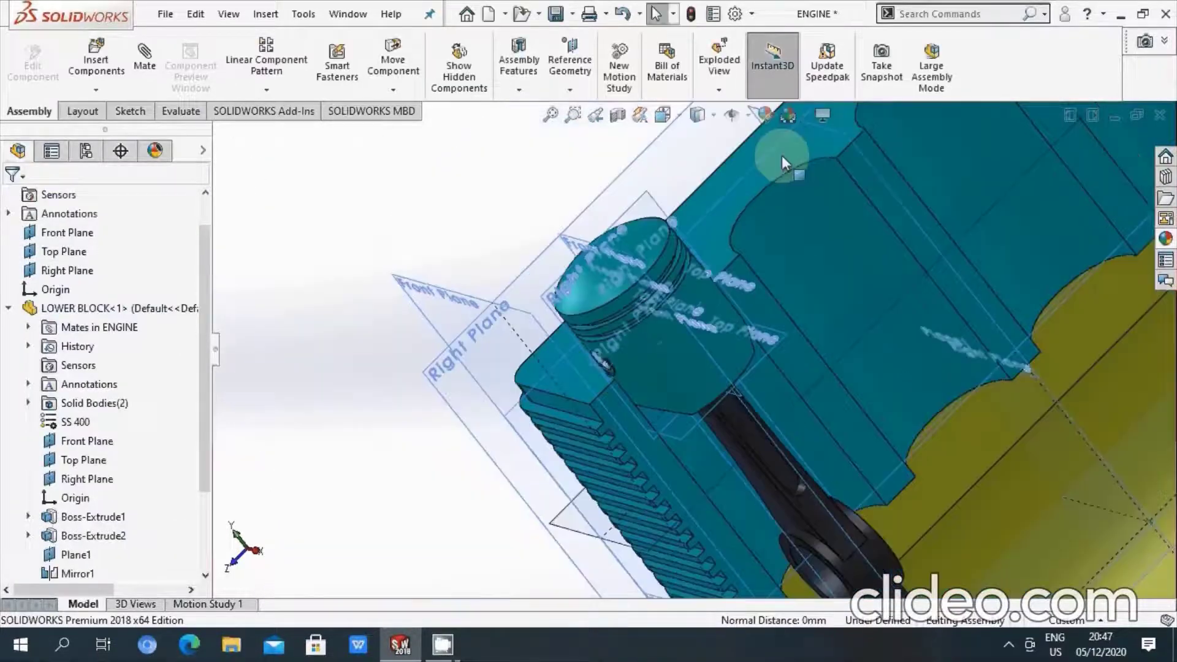
pyautogui.click(749, 116)
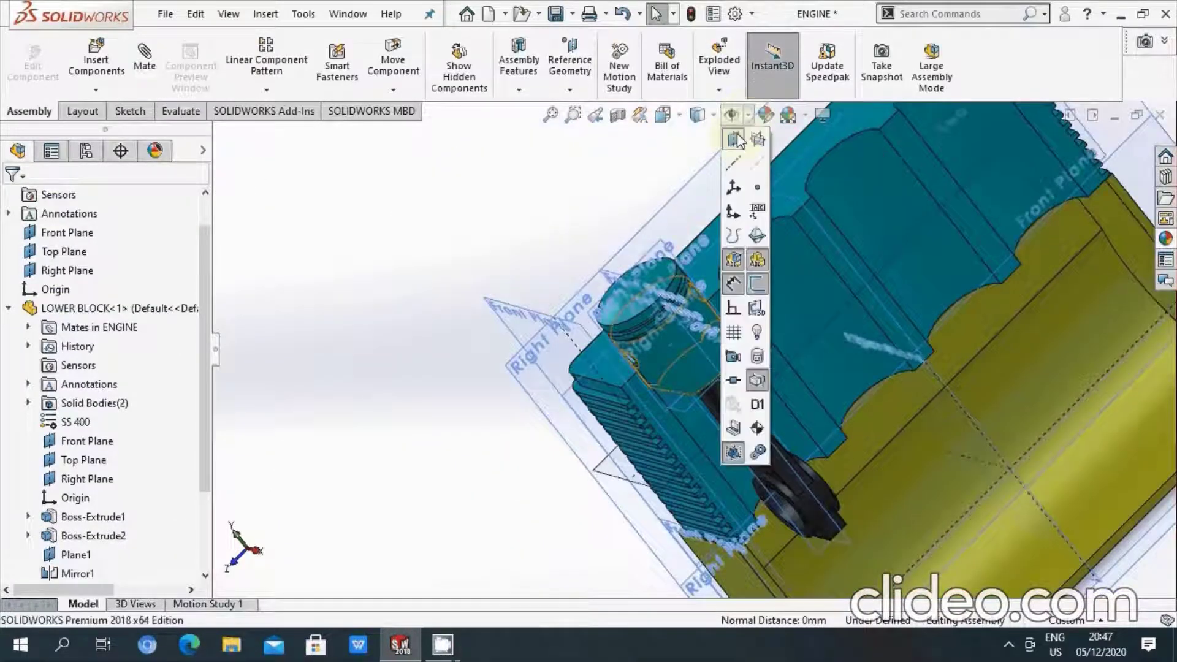
pyautogui.click(731, 258)
pyautogui.moveTo(496, 403)
pyautogui.mouseDown(button='middle')
pyautogui.moveTo(599, 310)
pyautogui.moveTo(564, 337)
pyautogui.moveTo(565, 362)
pyautogui.moveTo(761, 464)
pyautogui.mouseUp(button='middle')
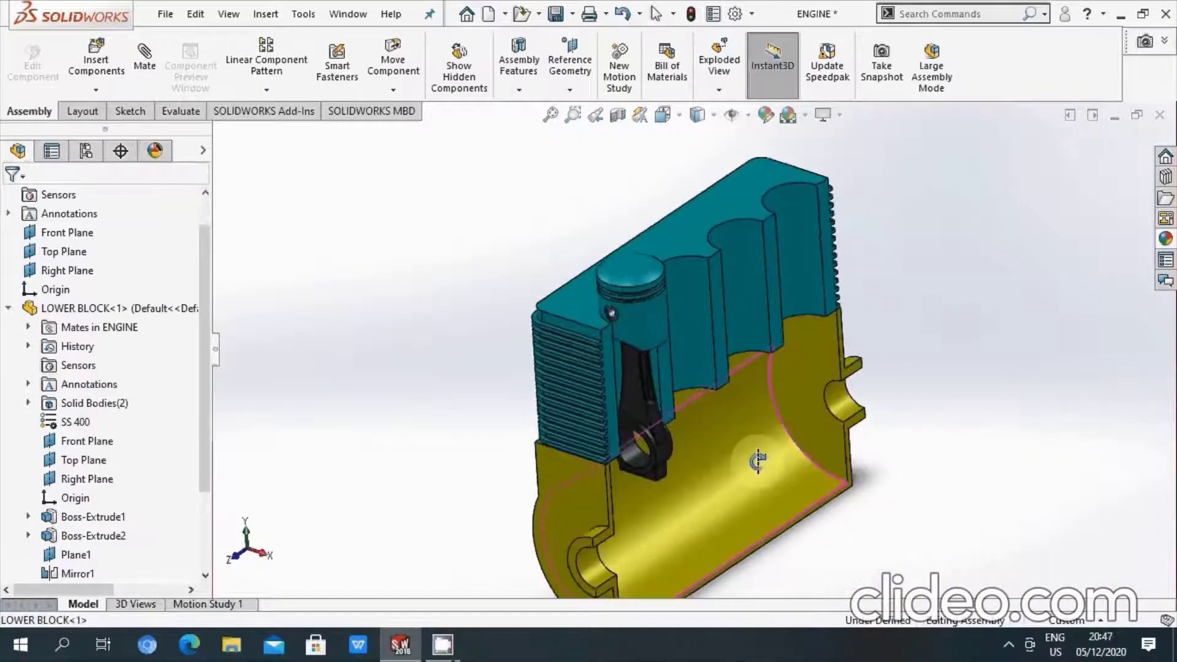
pyautogui.click(555, 14)
# - Insert the CRANKSHAFT part and place it beside the engine block
pyautogui.click(105, 62)
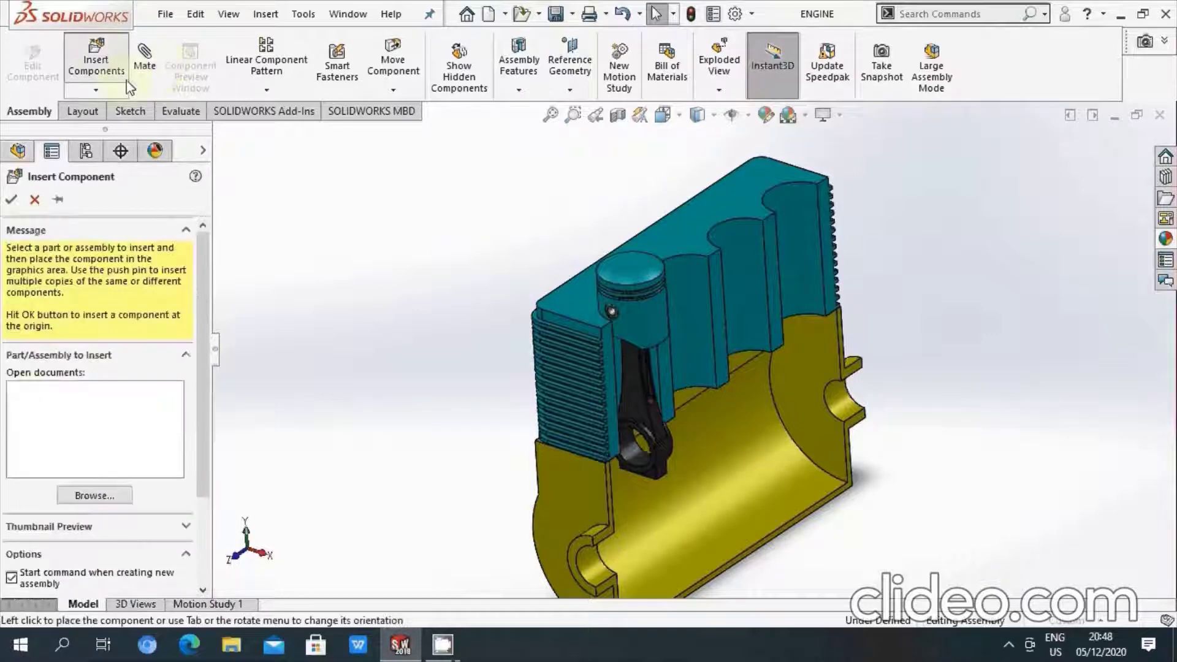
pyautogui.click(669, 314)
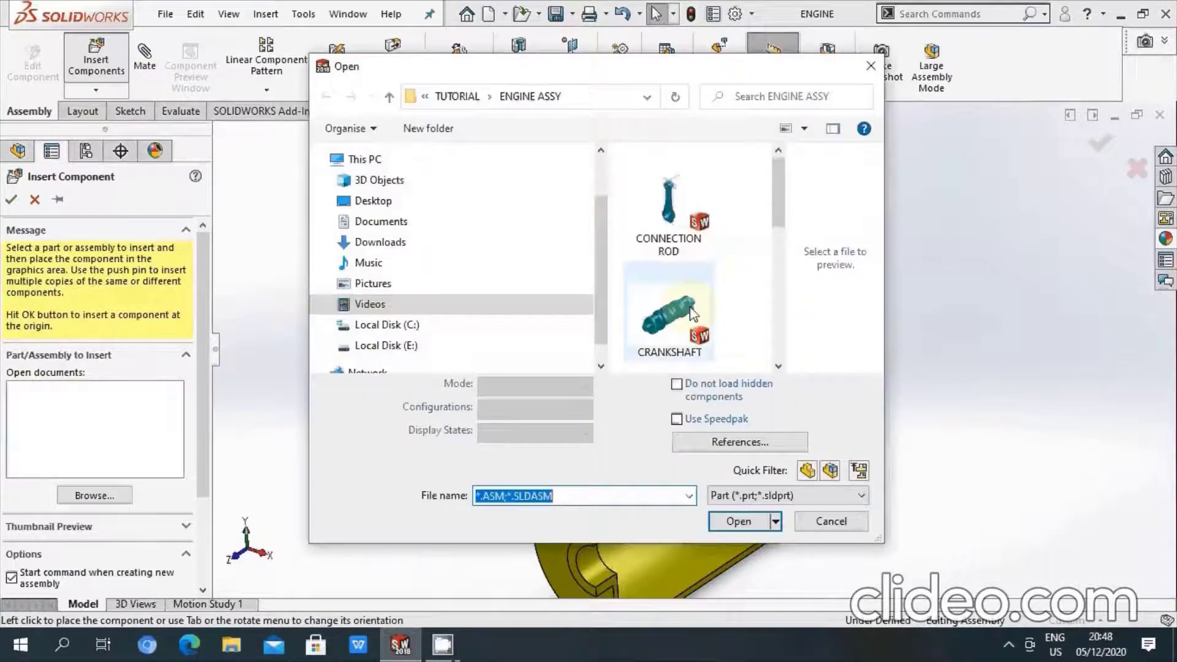
pyautogui.click(737, 499)
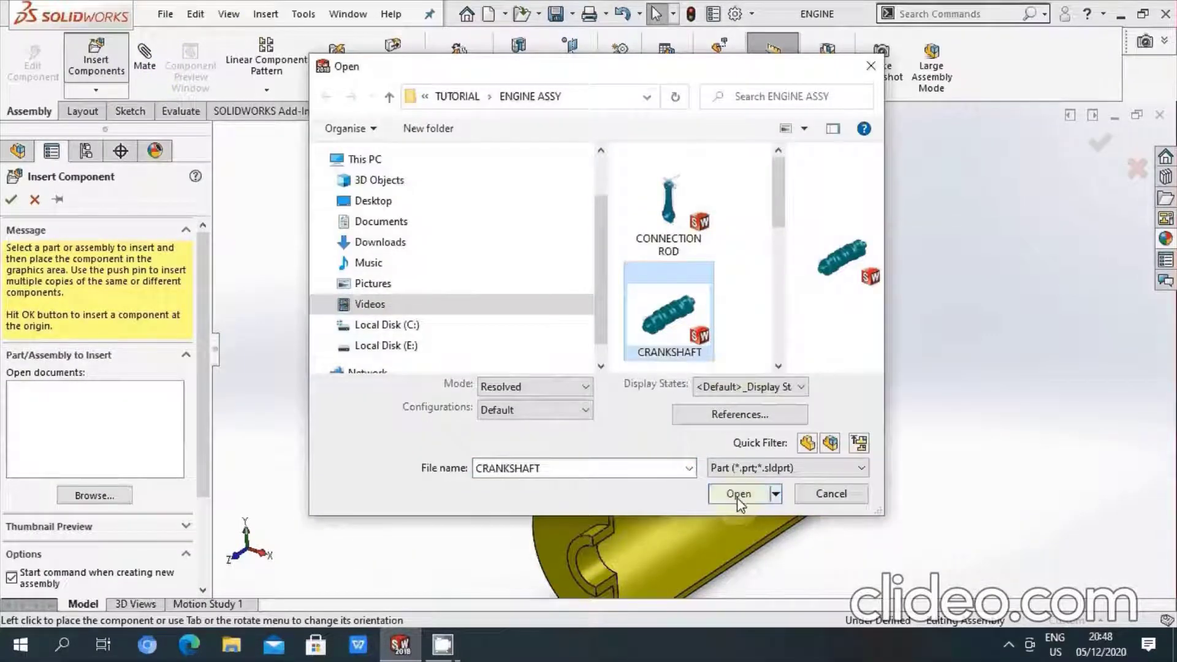
pyautogui.click(739, 495)
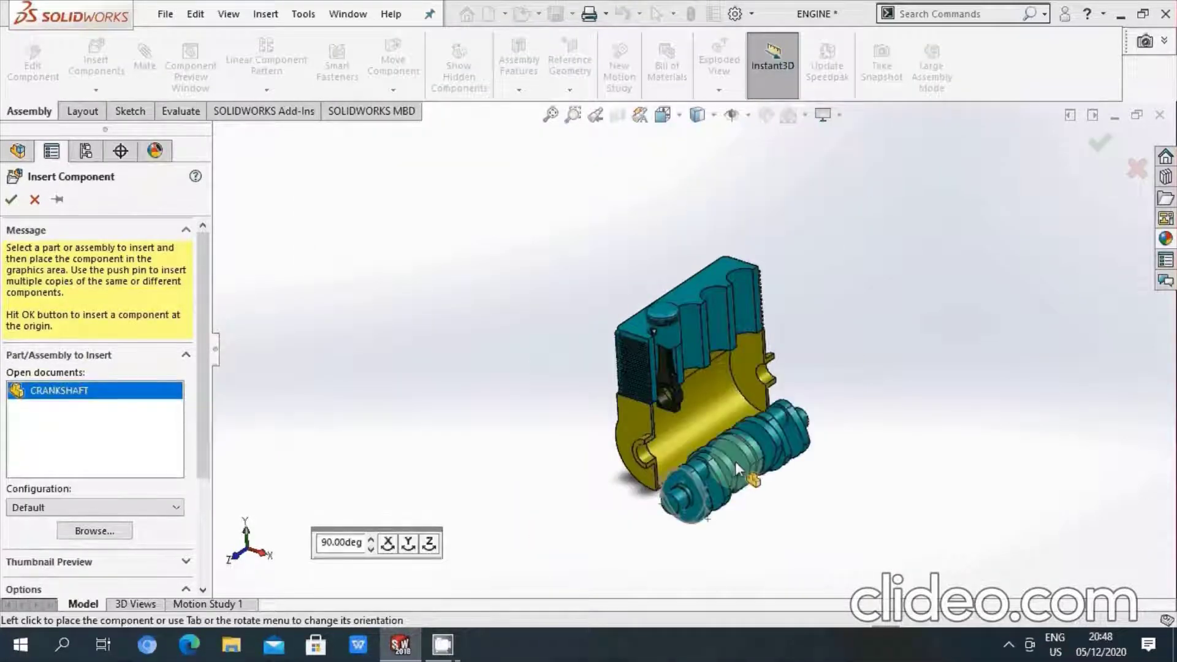
pyautogui.click(804, 494)
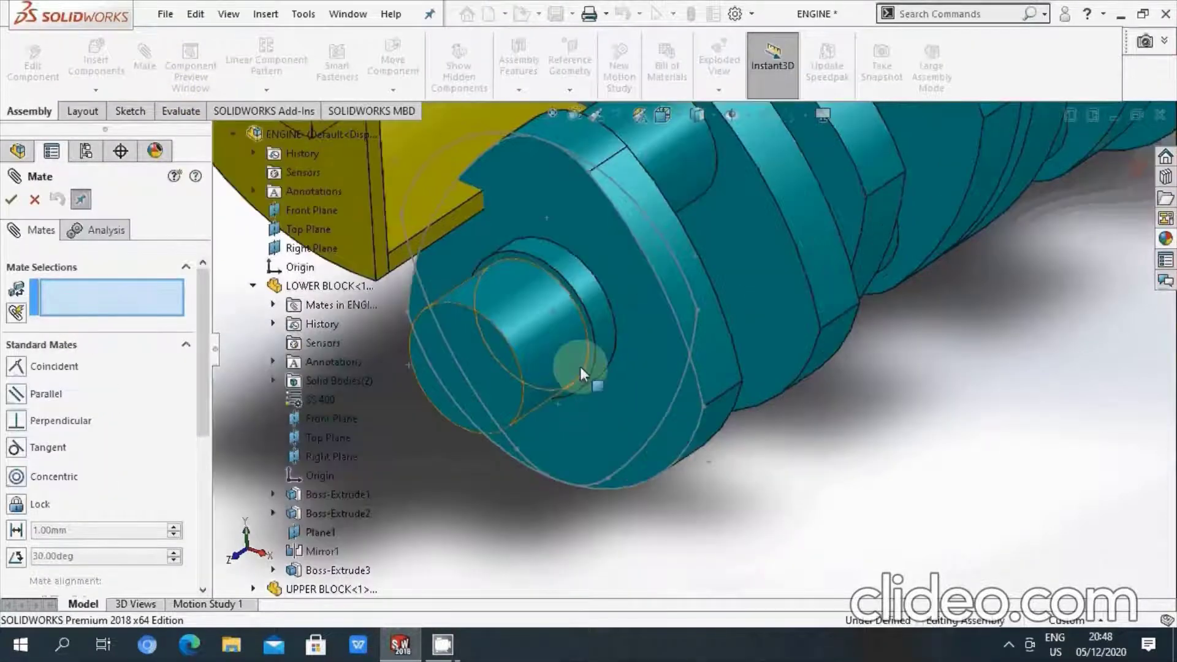
# - Make the crankshaft's end face concentric with the LOWER BLOCK bore
pyautogui.click(580, 367)
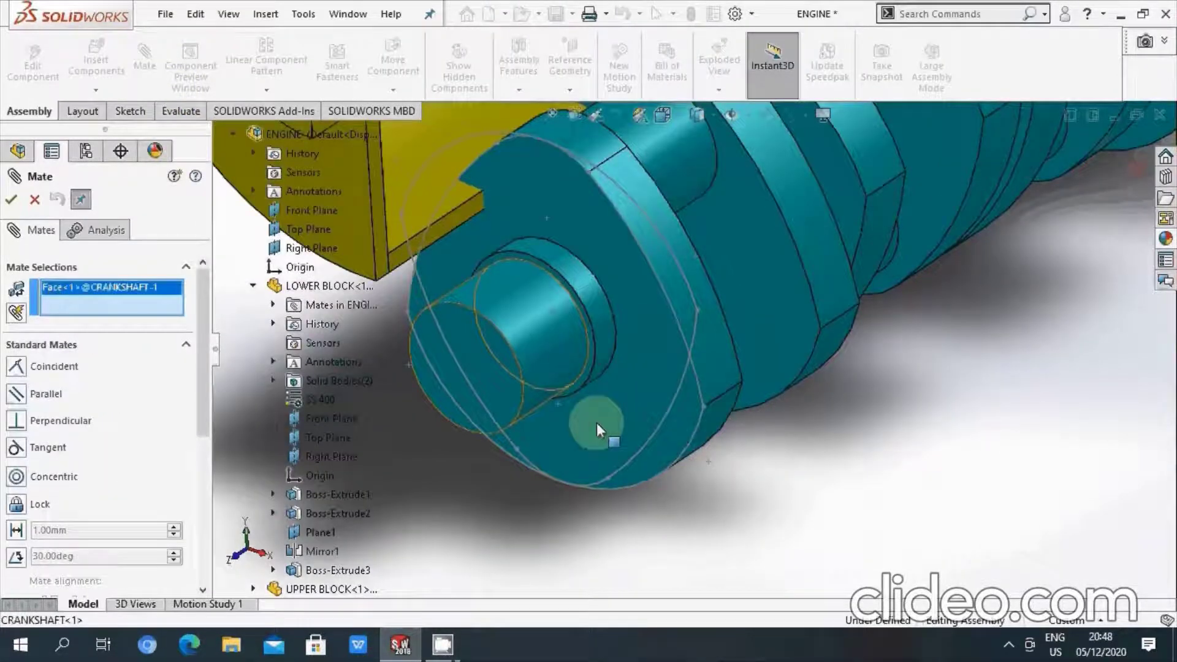
pyautogui.scroll(3, 597, 422)
pyautogui.moveTo(617, 254); pyautogui.dragTo(491, 222, button='middle')
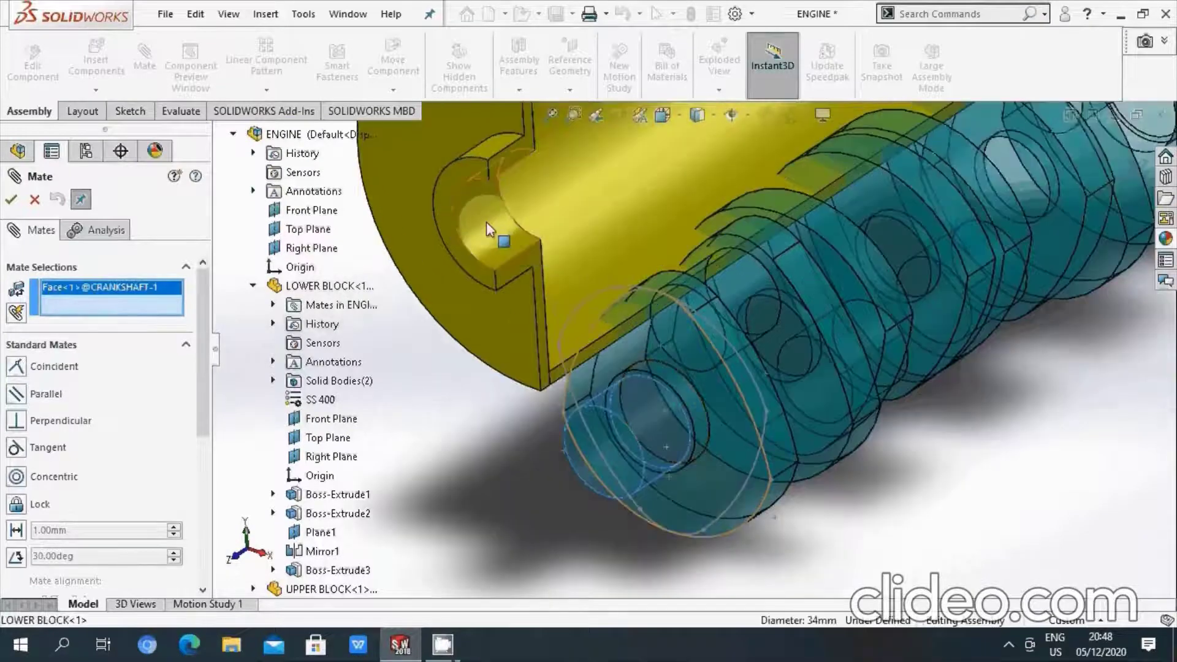
pyautogui.click(487, 222)
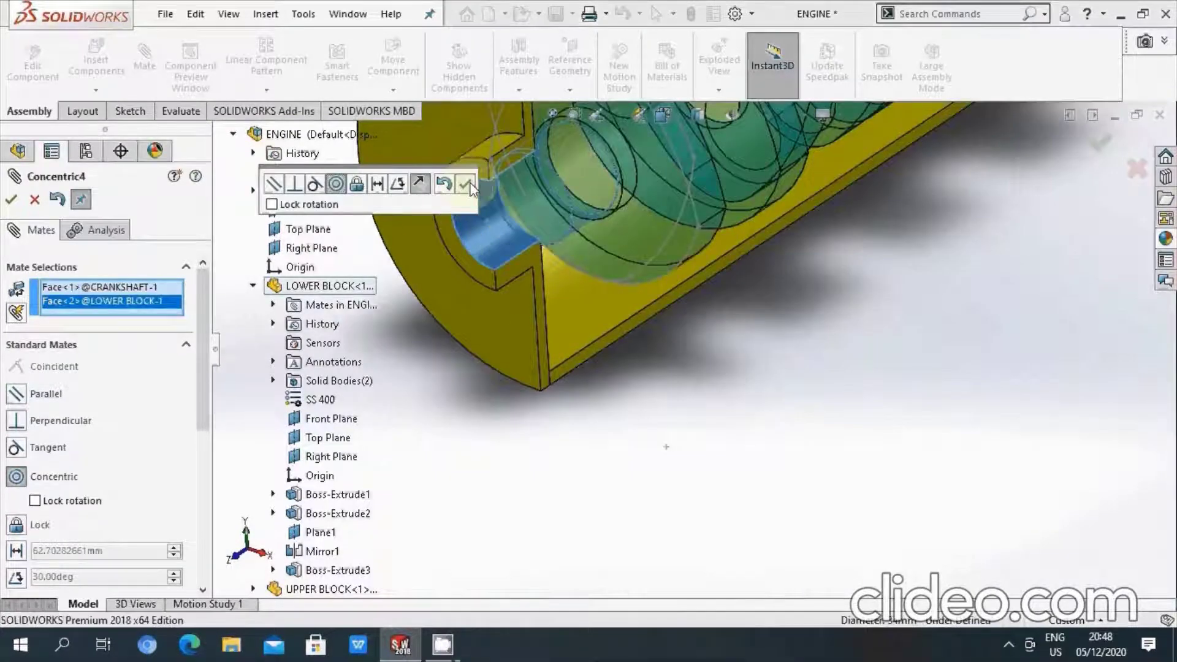
pyautogui.click(466, 184)
pyautogui.moveTo(604, 452); pyautogui.dragTo(613, 429, button='middle')
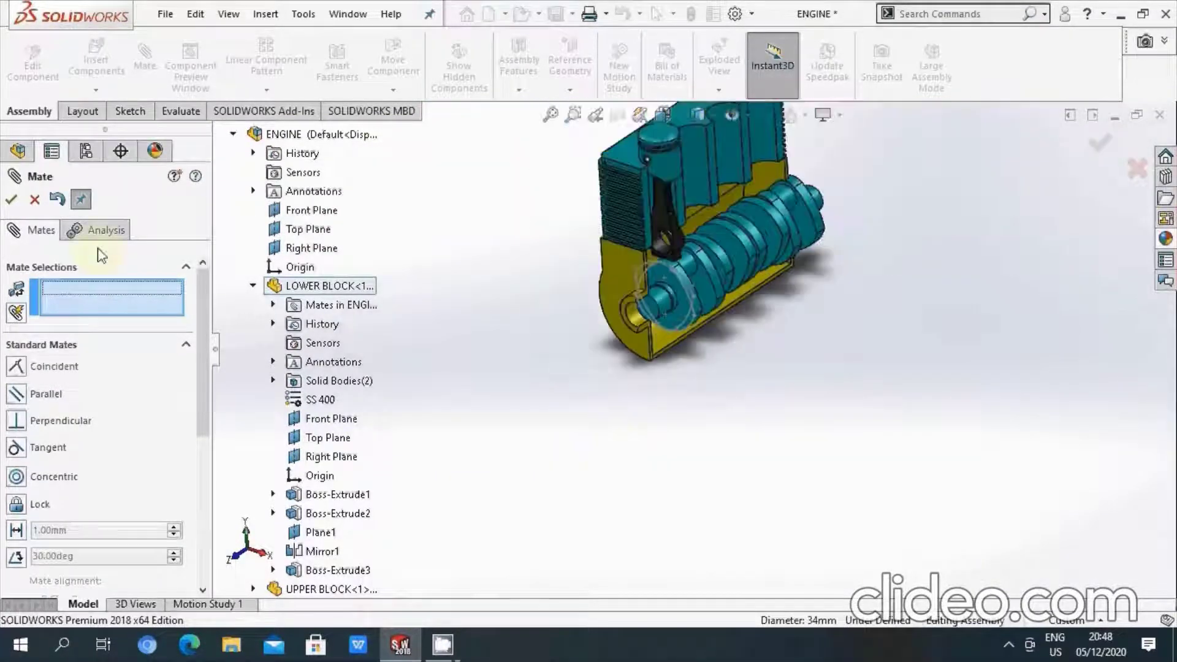
pyautogui.click(11, 199)
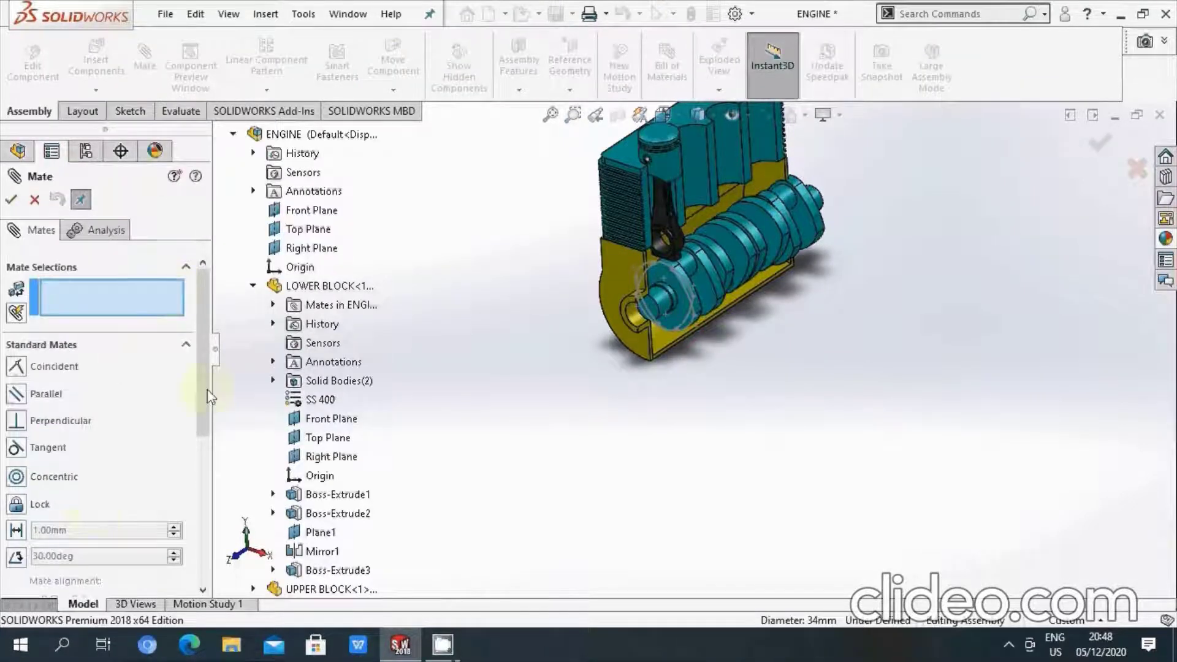
# - Under Advanced mates, pick the crankshaft's front and rear end faces as Width selections
pyautogui.scroll(-3, 49, 417)
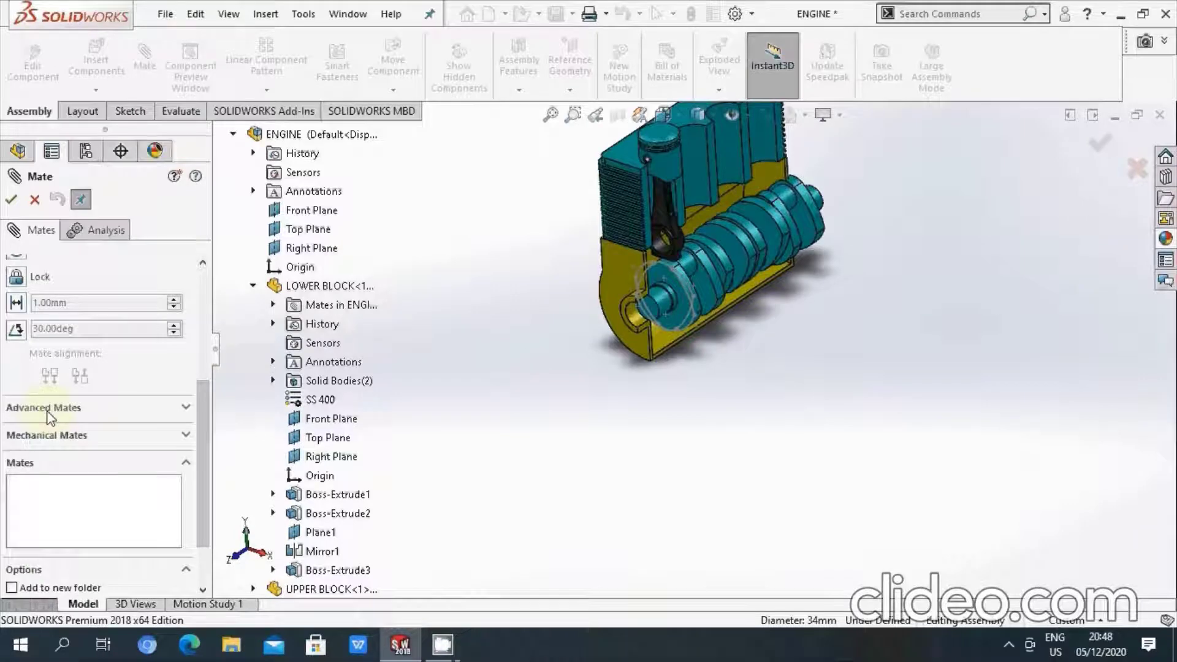
pyautogui.click(47, 412)
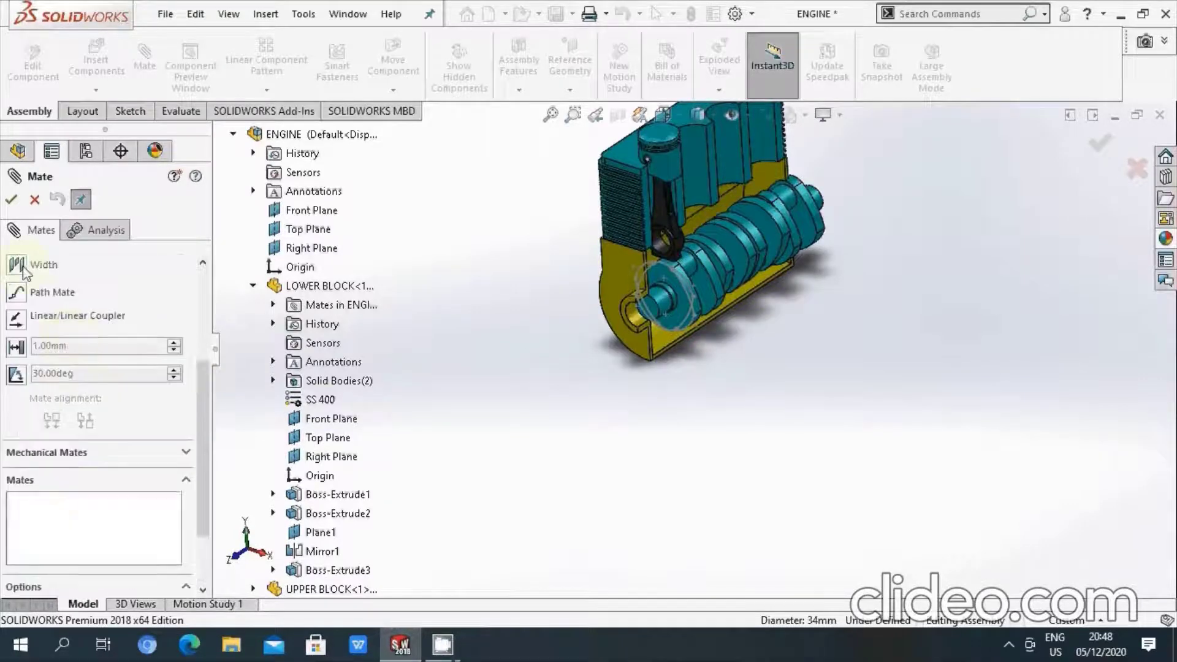
pyautogui.scroll(2, 67, 275)
pyautogui.scroll(-2, 606, 333)
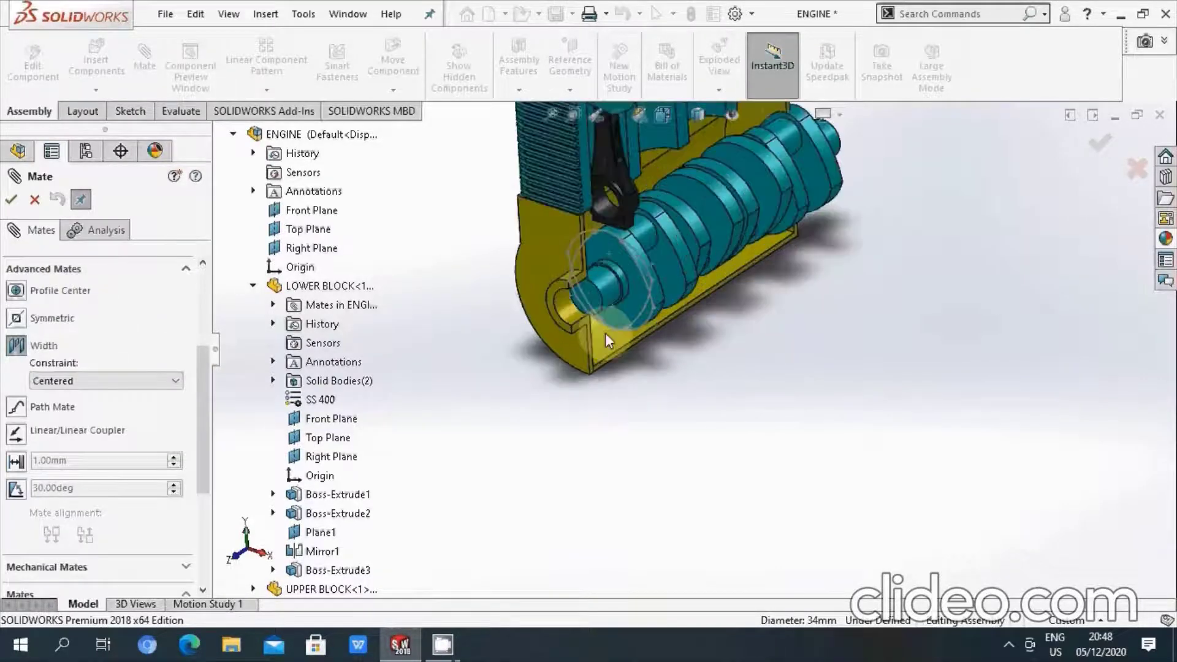
pyautogui.scroll(-3, 556, 288)
pyautogui.click(542, 266)
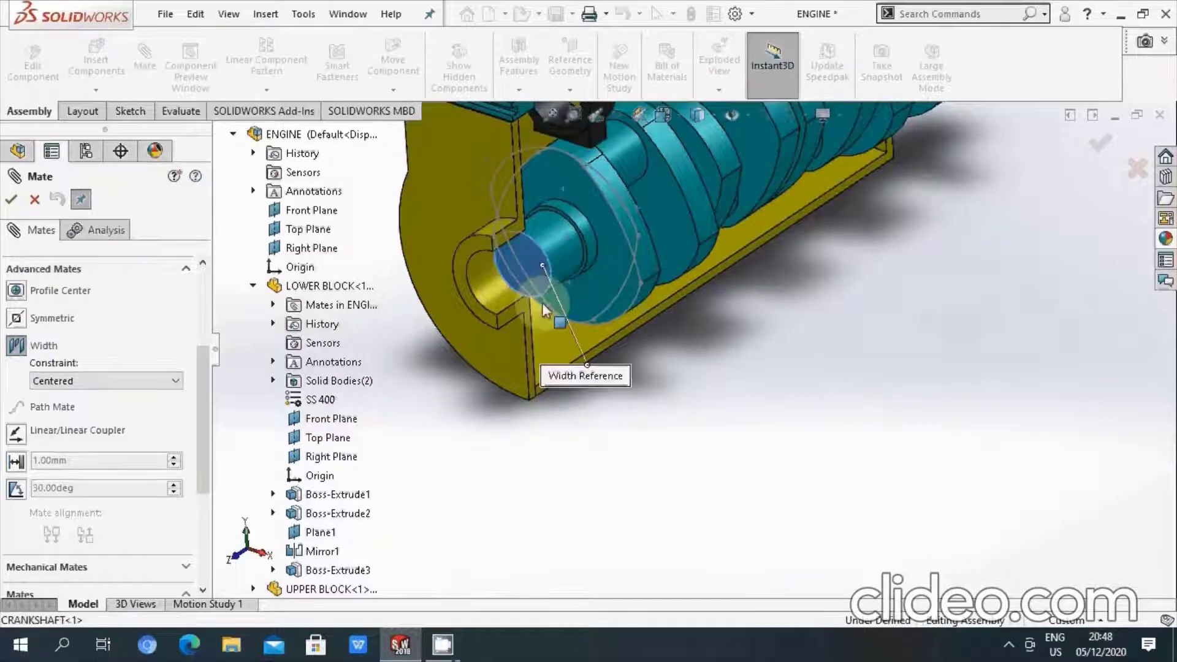
pyautogui.scroll(5, 545, 312)
pyautogui.moveTo(763, 343)
pyautogui.mouseDown(button='middle')
pyautogui.moveTo(644, 395)
pyautogui.moveTo(732, 326)
pyautogui.mouseUp(button='middle')
pyautogui.scroll(-5, 732, 326)
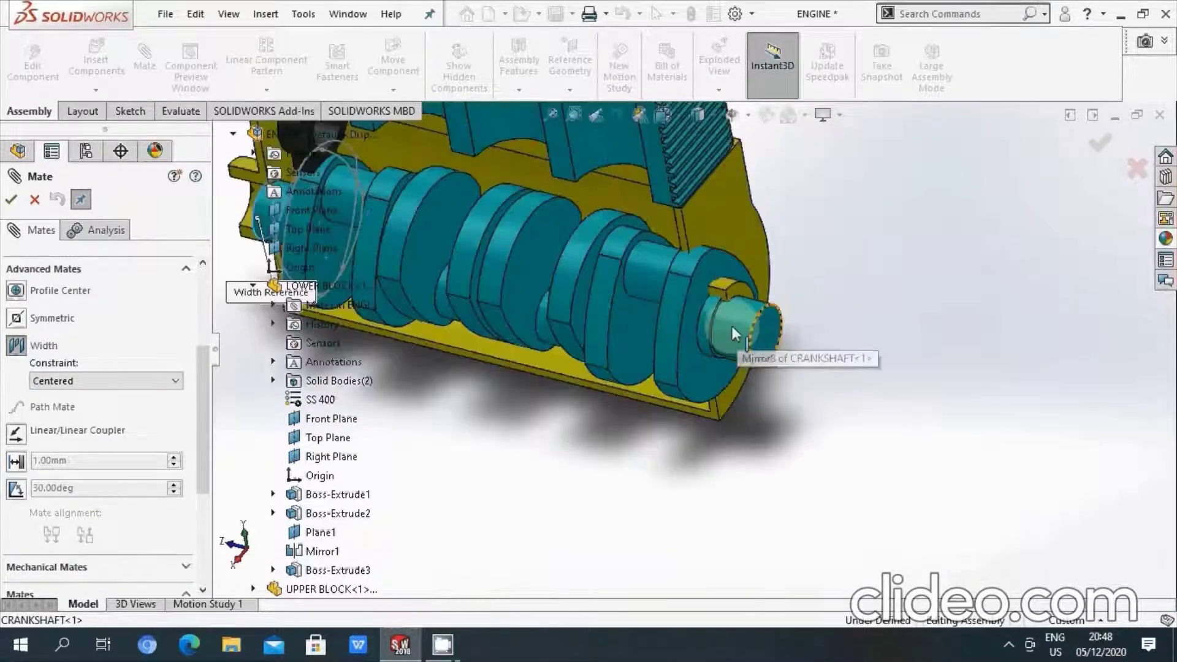
pyautogui.scroll(-2, 792, 344)
pyautogui.click(793, 347)
# - Select both LOWER BLOCK end faces as Tab references and accept the centred Width mate
pyautogui.scroll(3, 794, 337)
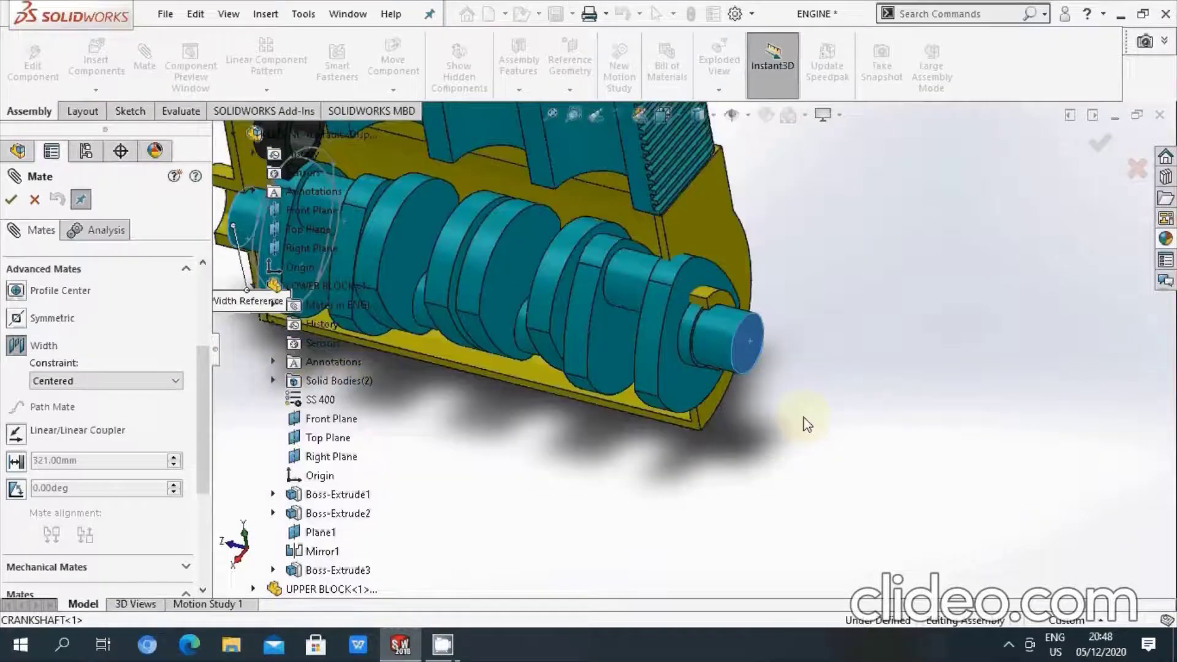
pyautogui.scroll(2, 797, 368)
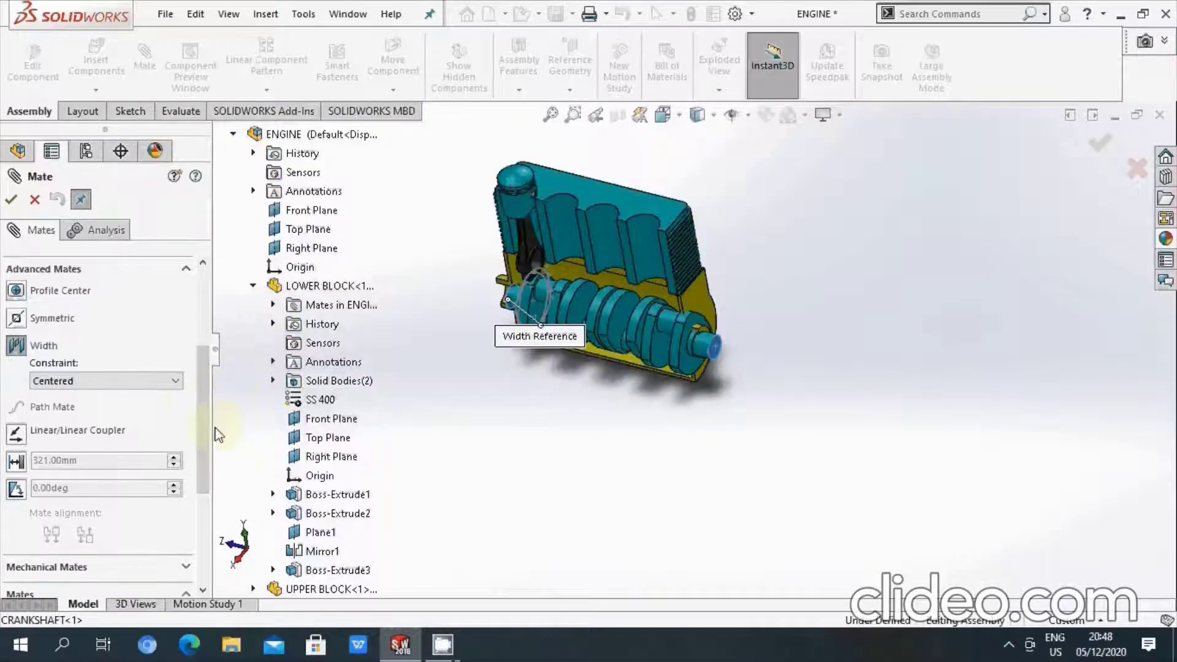
pyautogui.moveTo(208, 433); pyautogui.dragTo(216, 507)
pyautogui.scroll(-4, 724, 318)
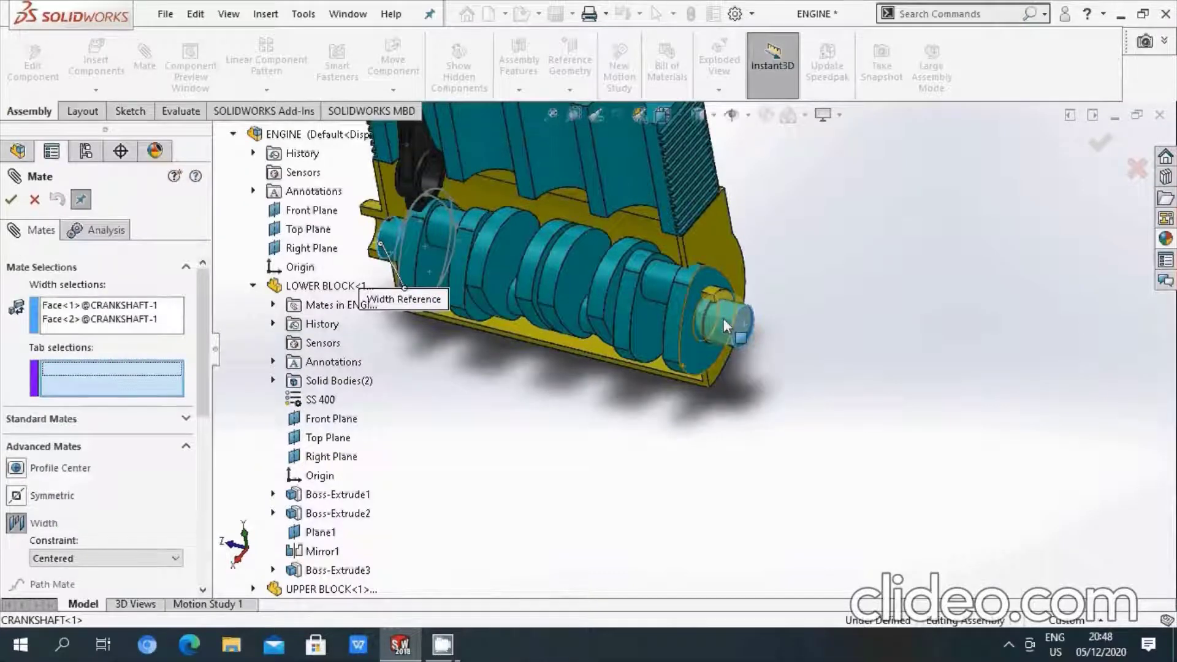
pyautogui.click(712, 248)
pyautogui.hotkey('shift', 'Left')
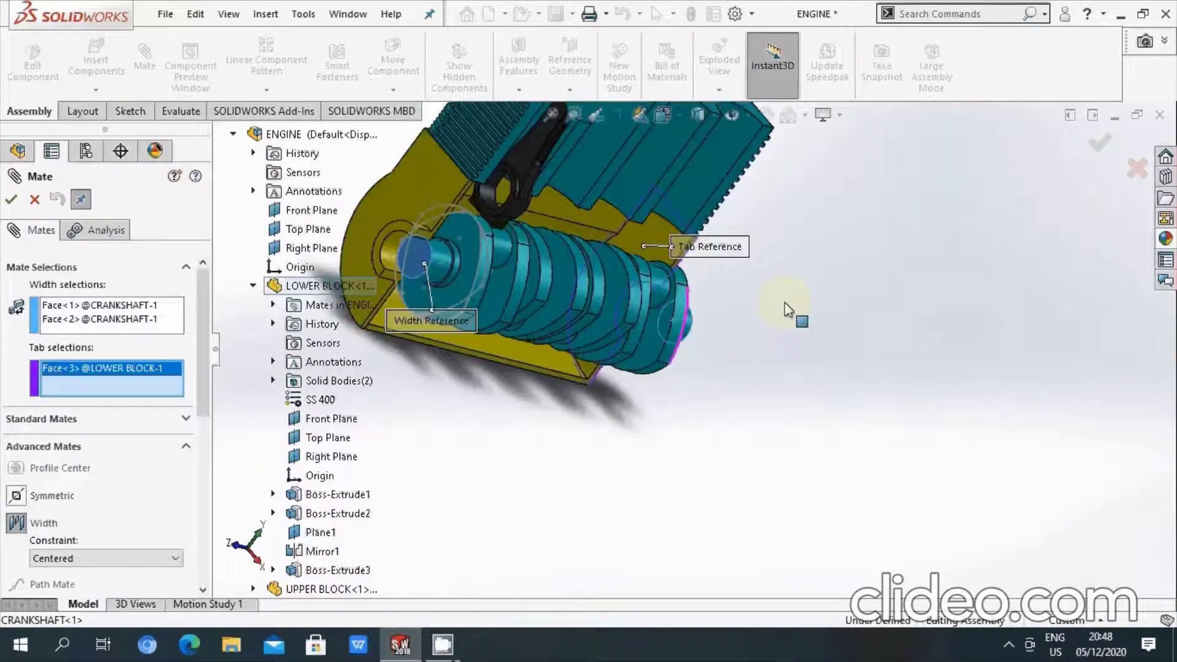
pyautogui.click(407, 186)
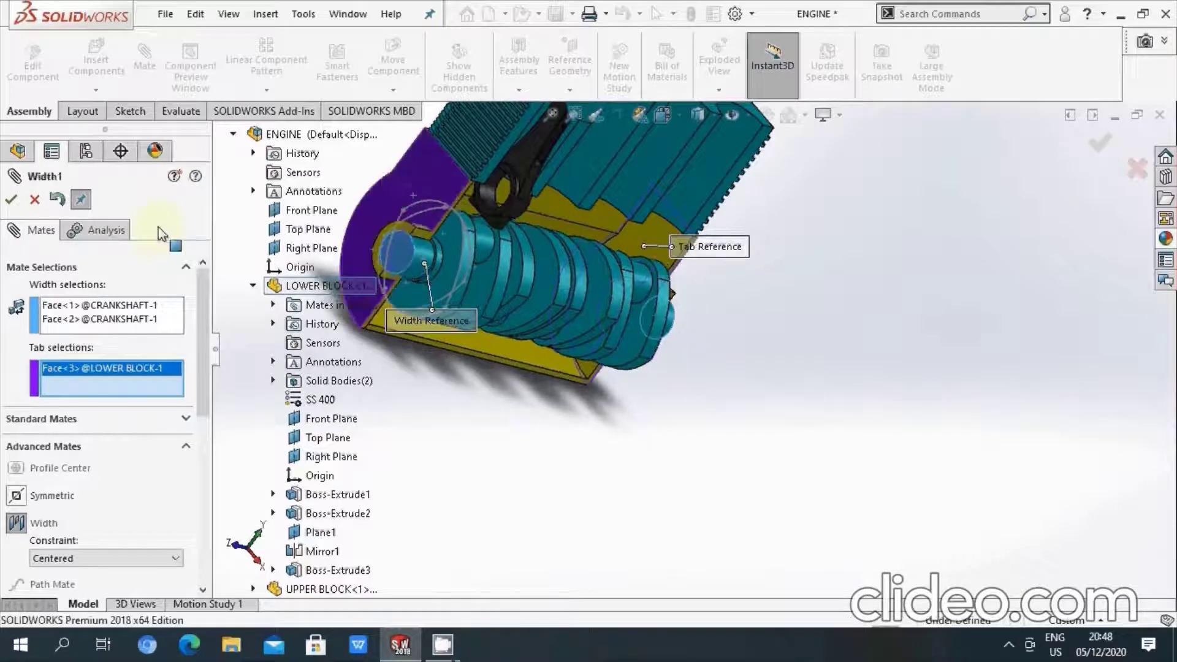
pyautogui.click(11, 200)
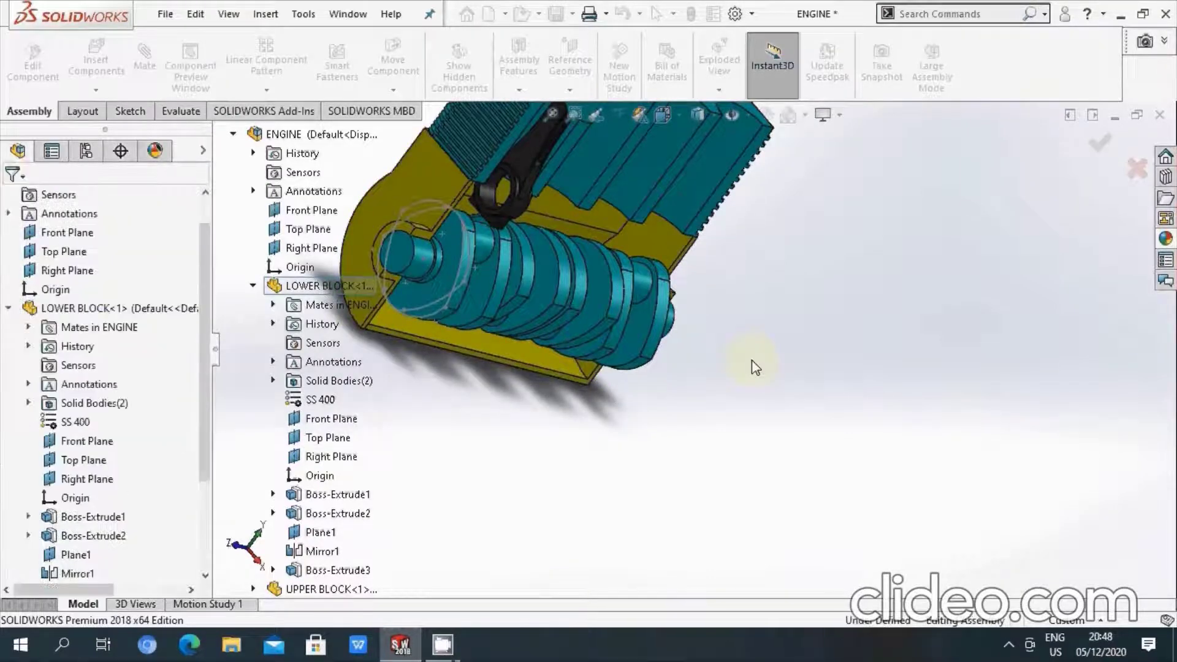
# - Save ENGINE, then mate the connecting rod's big-end bore concentric with the crankshaft journal
pyautogui.moveTo(756, 366)
pyautogui.mouseDown(button='middle')
pyautogui.moveTo(749, 389)
pyautogui.moveTo(660, 258)
pyautogui.moveTo(788, 223)
pyautogui.moveTo(743, 344)
pyautogui.moveTo(754, 326)
pyautogui.mouseUp(button='middle')
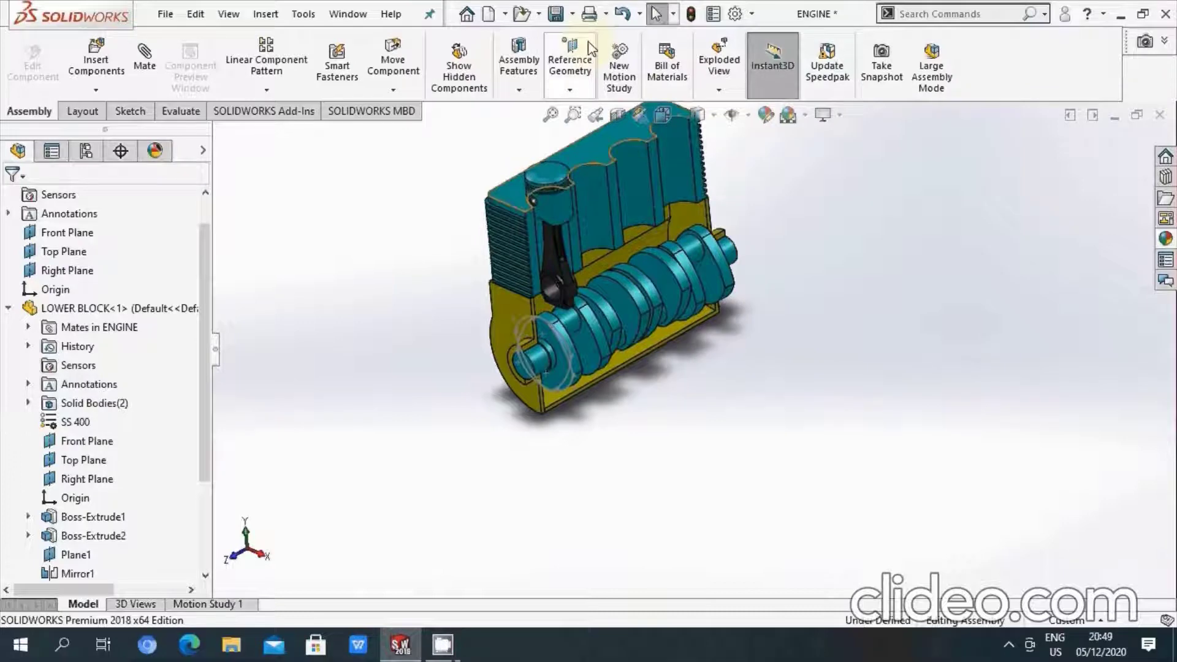
pyautogui.click(556, 14)
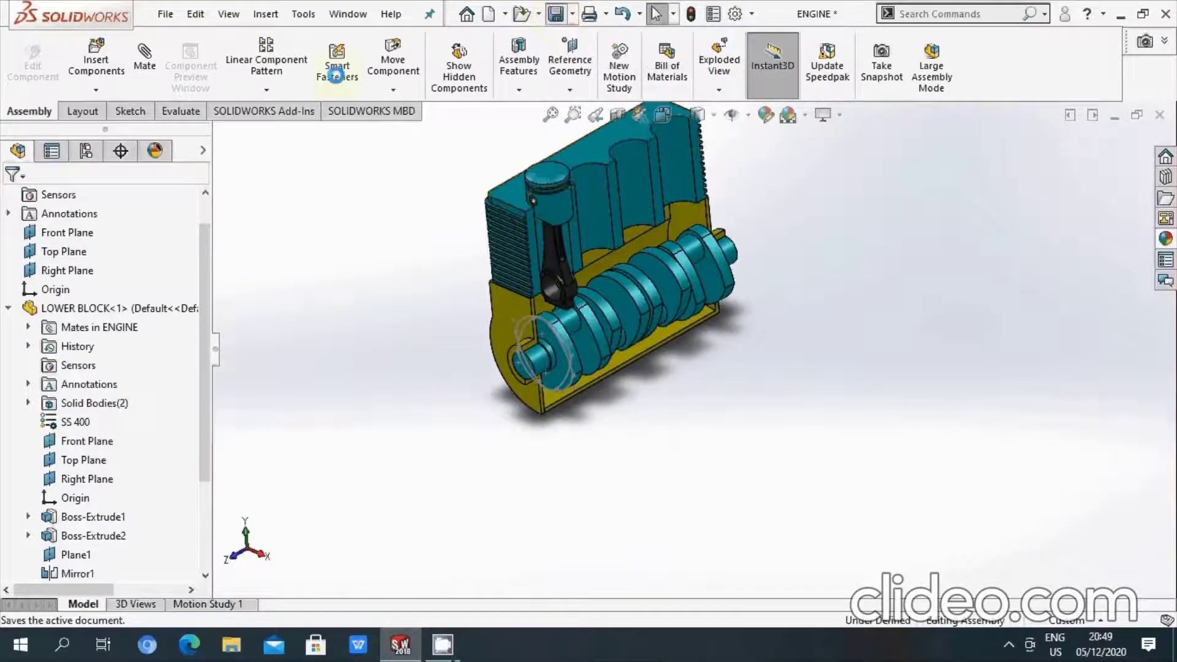
pyautogui.click(159, 67)
pyautogui.scroll(-5, 588, 329)
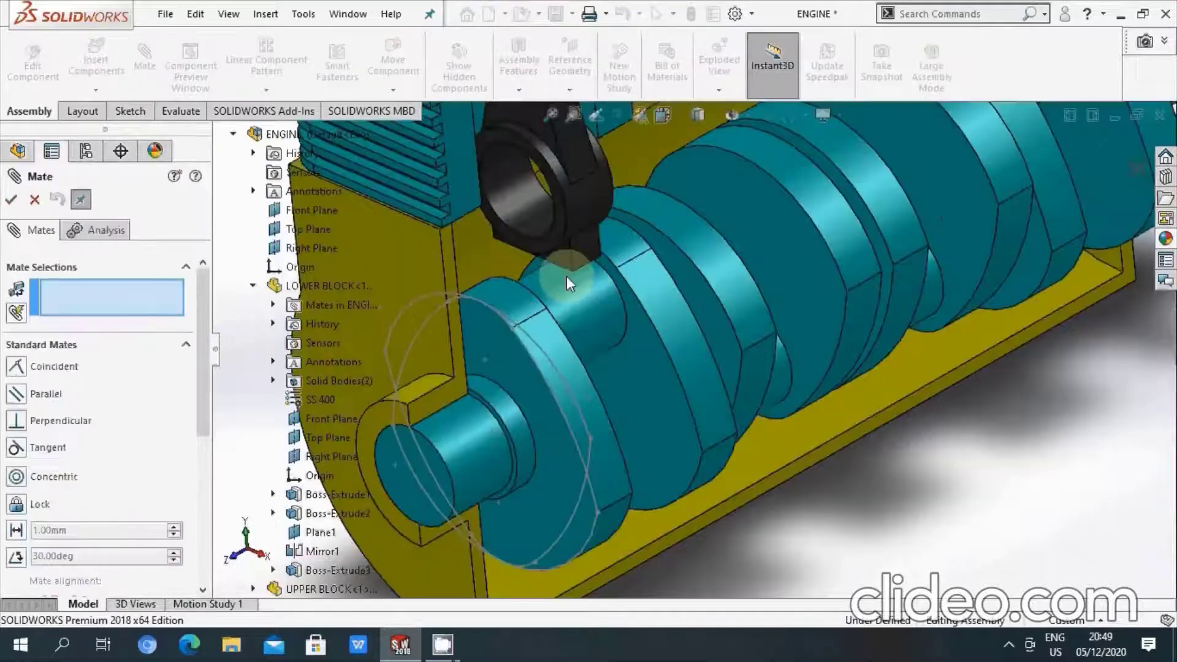
pyautogui.scroll(-1, 566, 276)
pyautogui.click(521, 197)
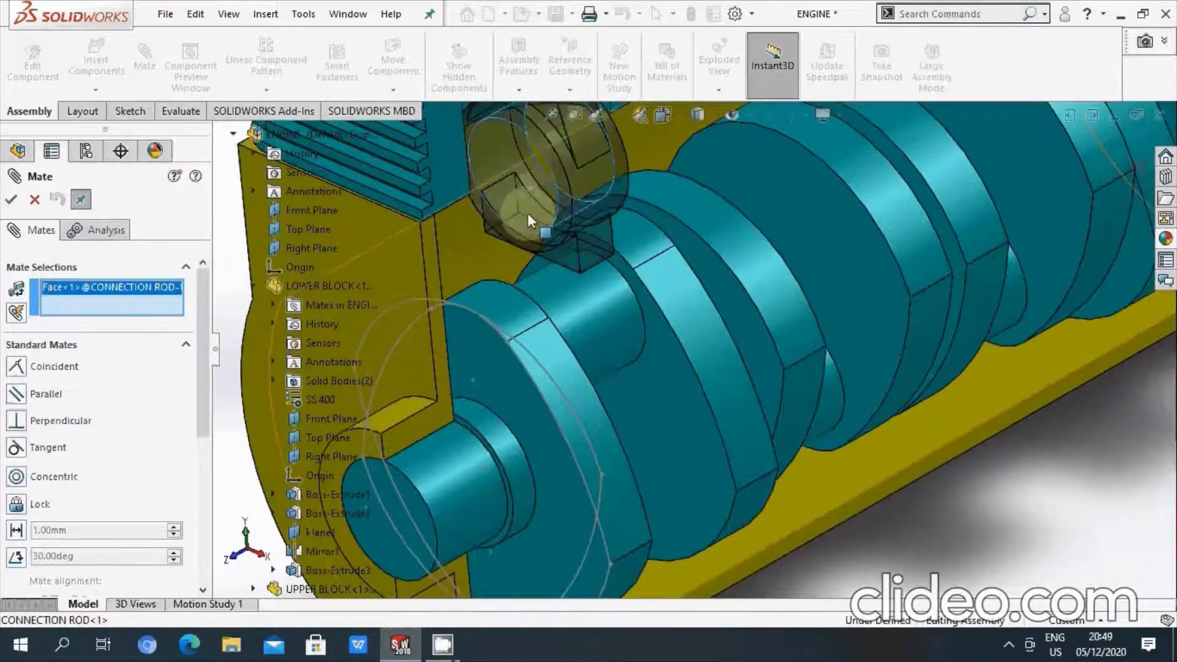
pyautogui.click(571, 326)
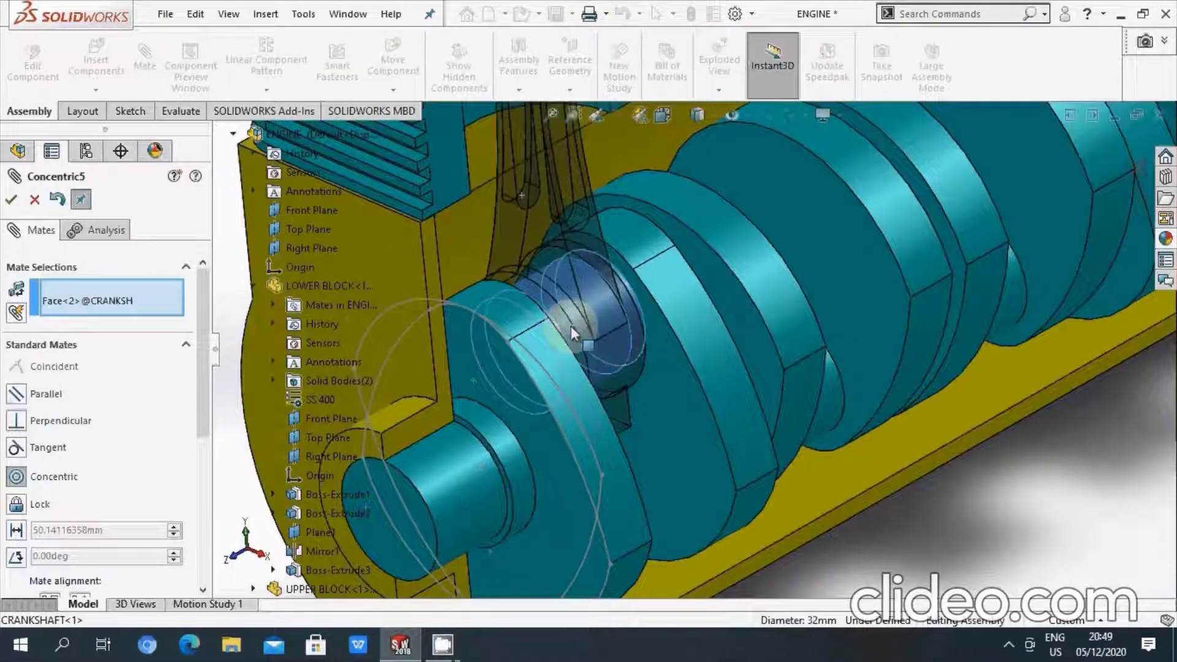
pyautogui.click(11, 199)
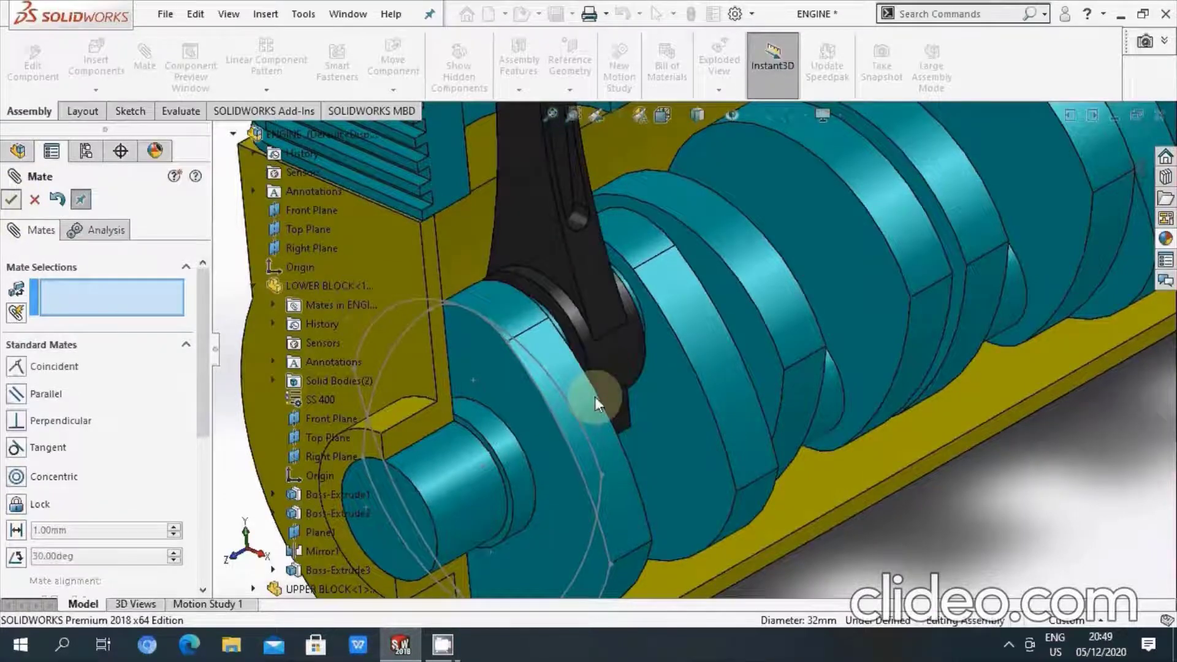
pyautogui.press('Escape')
pyautogui.scroll(5, 594, 396)
pyautogui.scroll(3, 720, 425)
pyautogui.moveTo(762, 398); pyautogui.dragTo(765, 225, button='middle')
# - Rotate the crankshaft with Move Component so the rod and piston follow
pyautogui.scroll(-2, 765, 226)
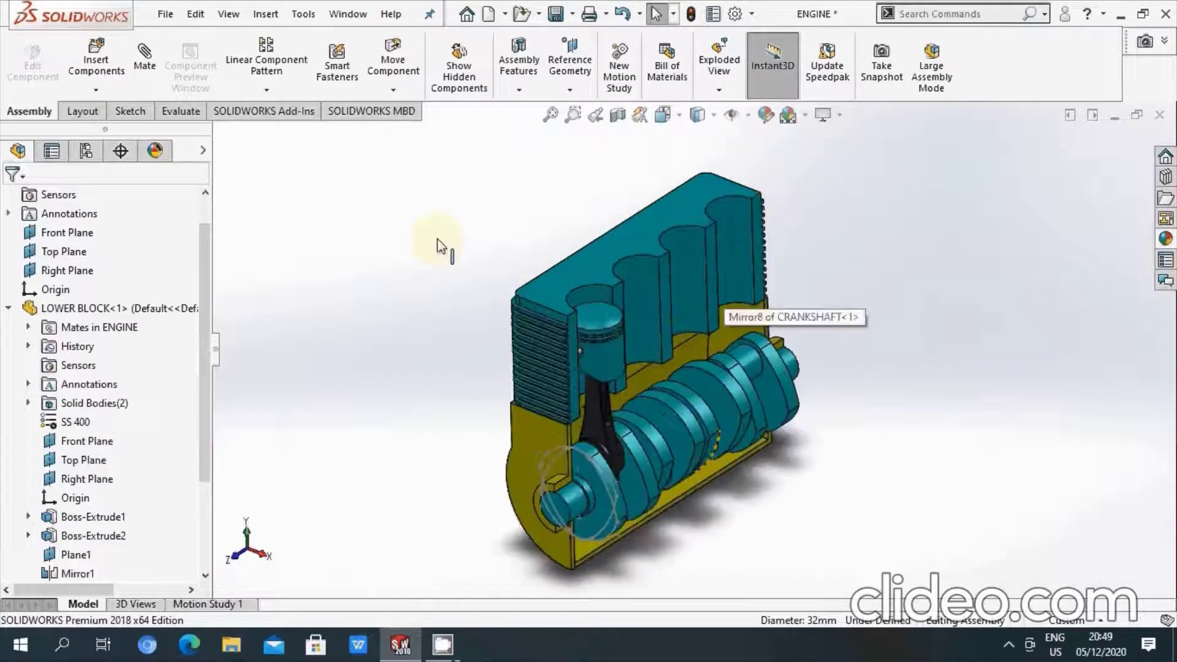
pyautogui.click(394, 91)
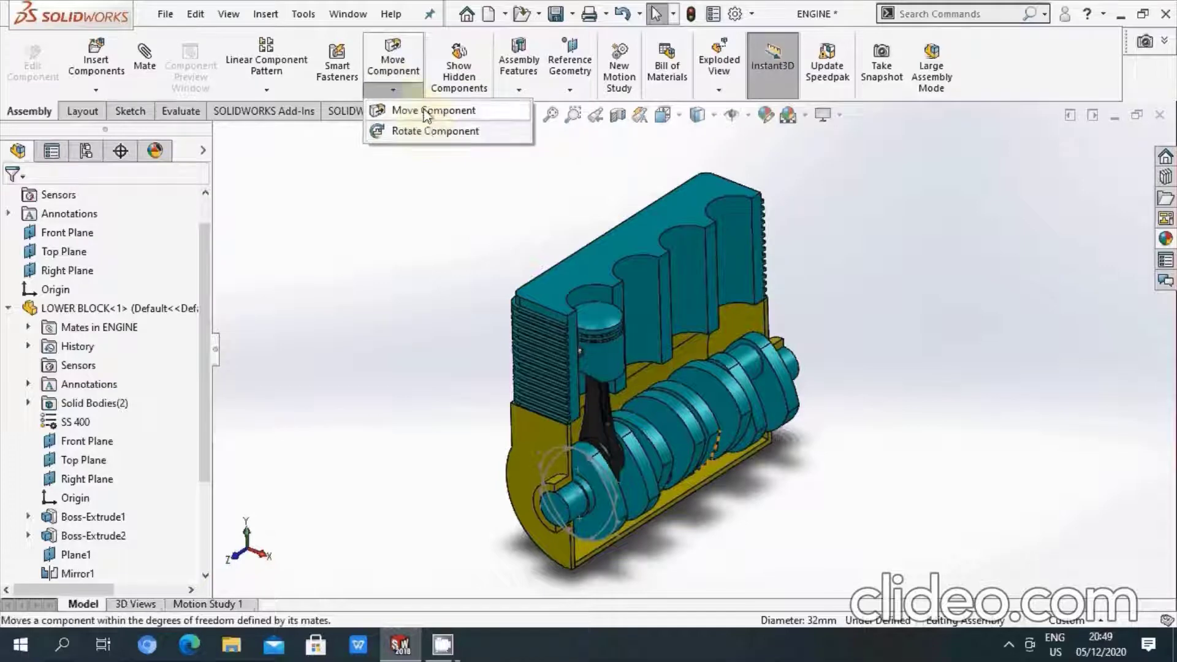
pyautogui.click(430, 110)
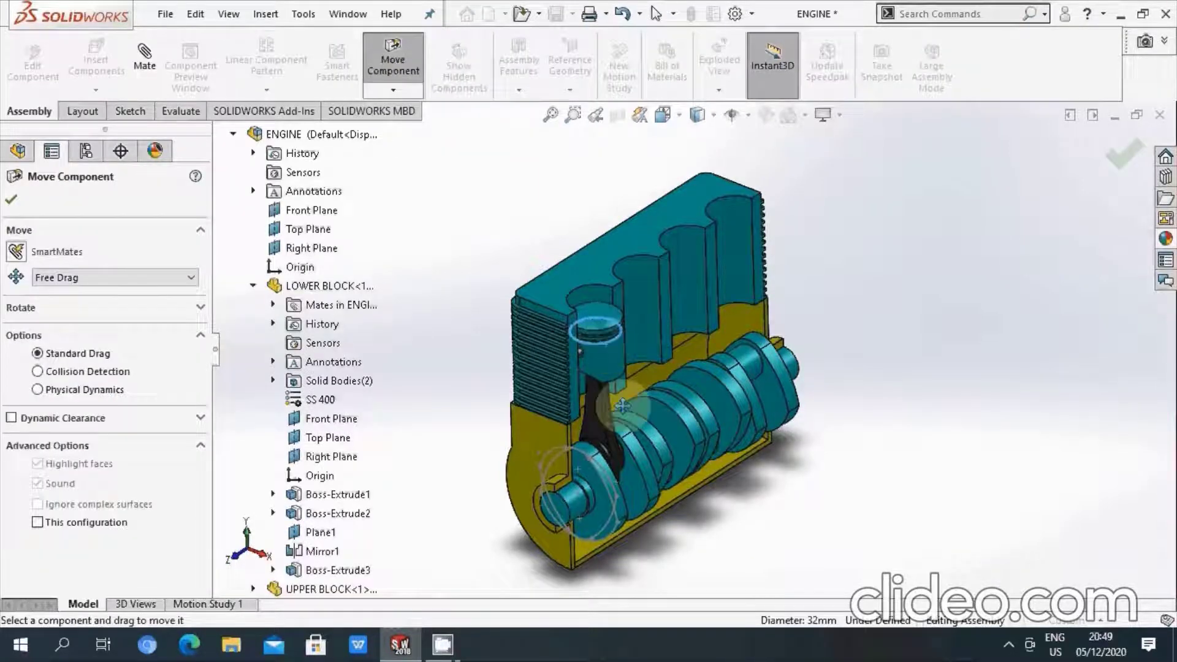
pyautogui.moveTo(623, 406)
pyautogui.mouseDown()
pyautogui.moveTo(626, 579)
pyautogui.moveTo(505, 421)
pyautogui.moveTo(676, 543)
pyautogui.moveTo(555, 499)
pyautogui.moveTo(619, 324)
pyautogui.mouseUp()
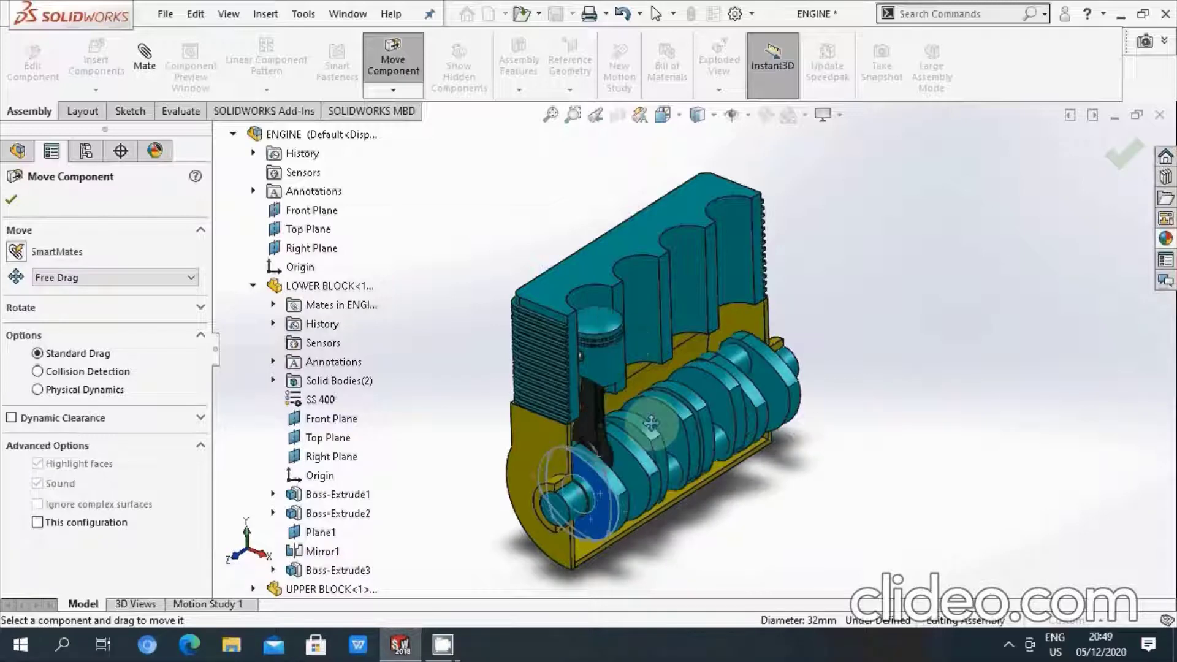
pyautogui.click(12, 203)
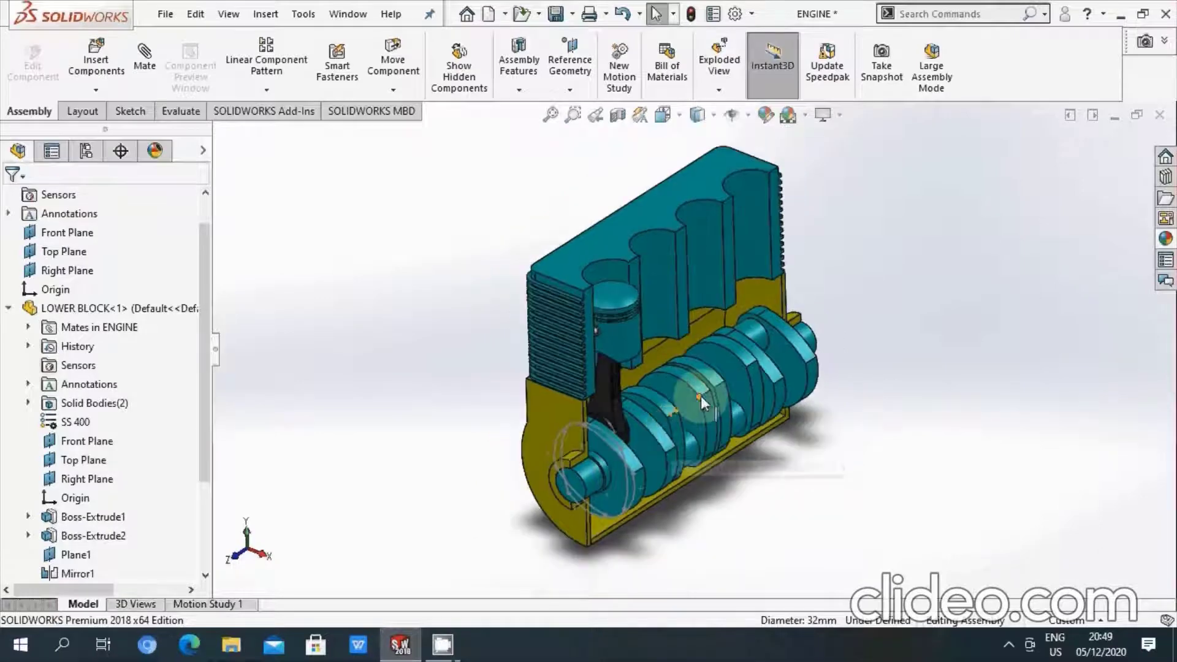
# - Collapse LOWER BLOCK in the FeatureManager tree to list all components
pyautogui.scroll(-2, 699, 196)
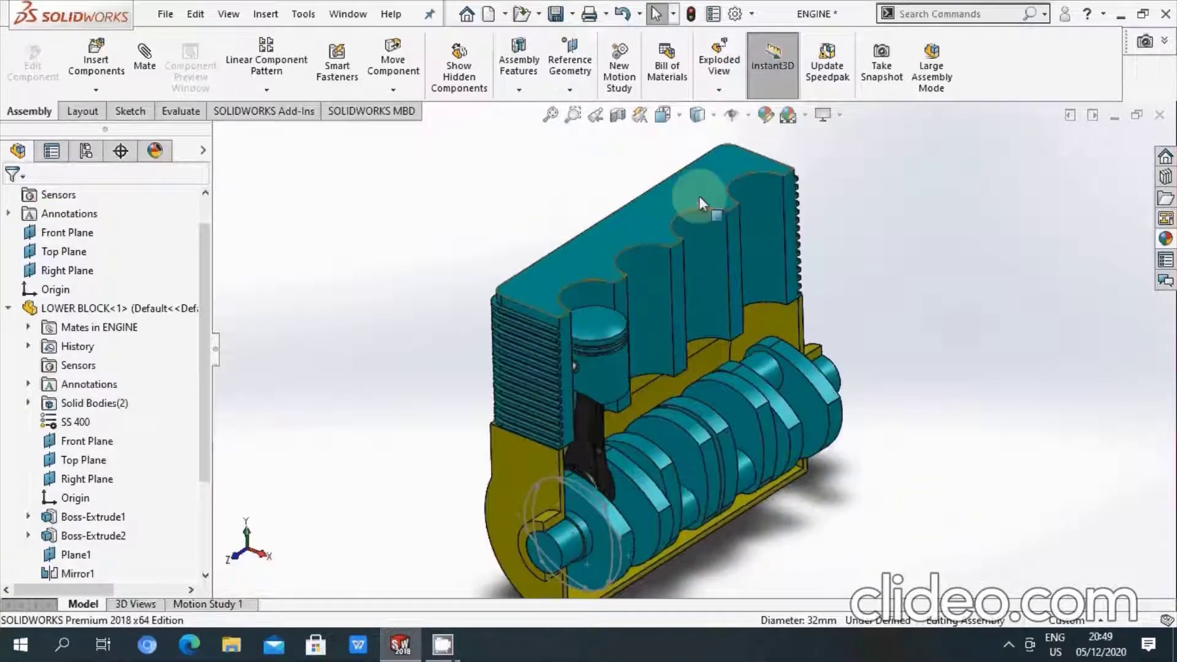
pyautogui.click(10, 310)
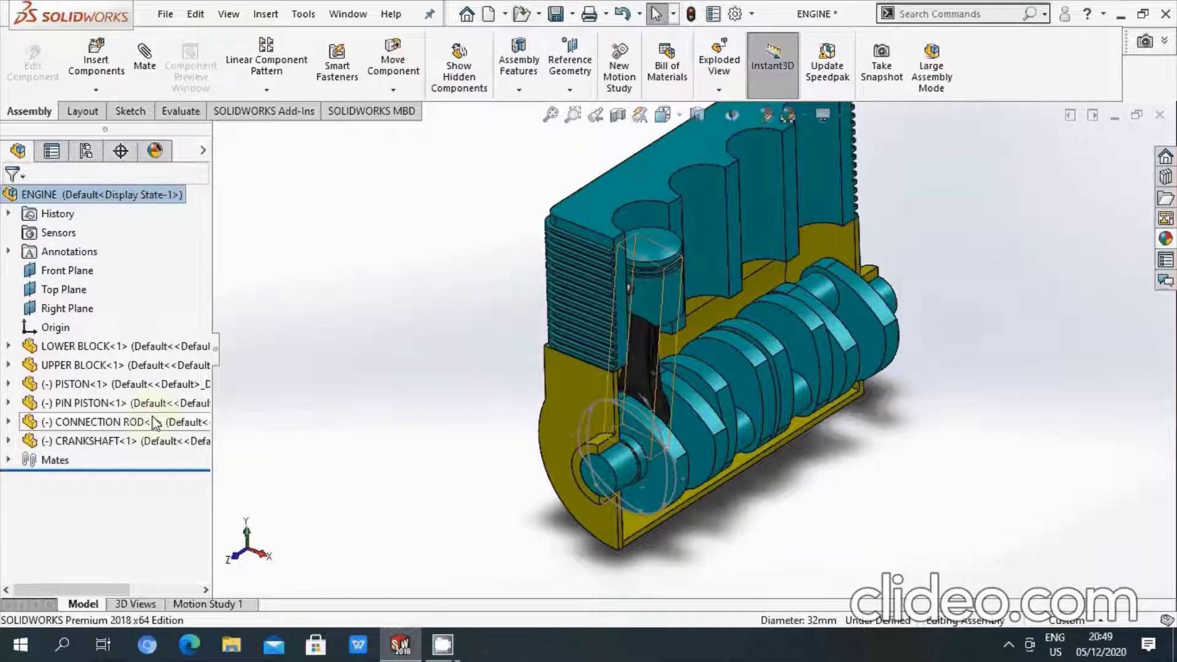
pyautogui.click(92, 383)
pyautogui.click(358, 264)
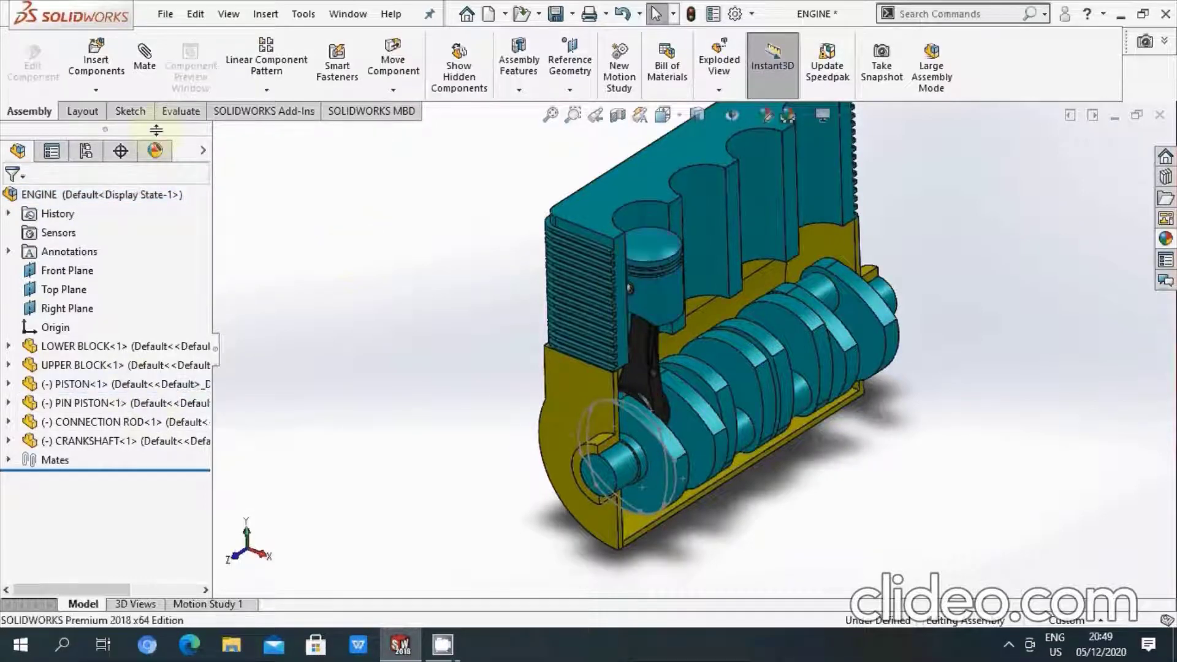
pyautogui.click(96, 59)
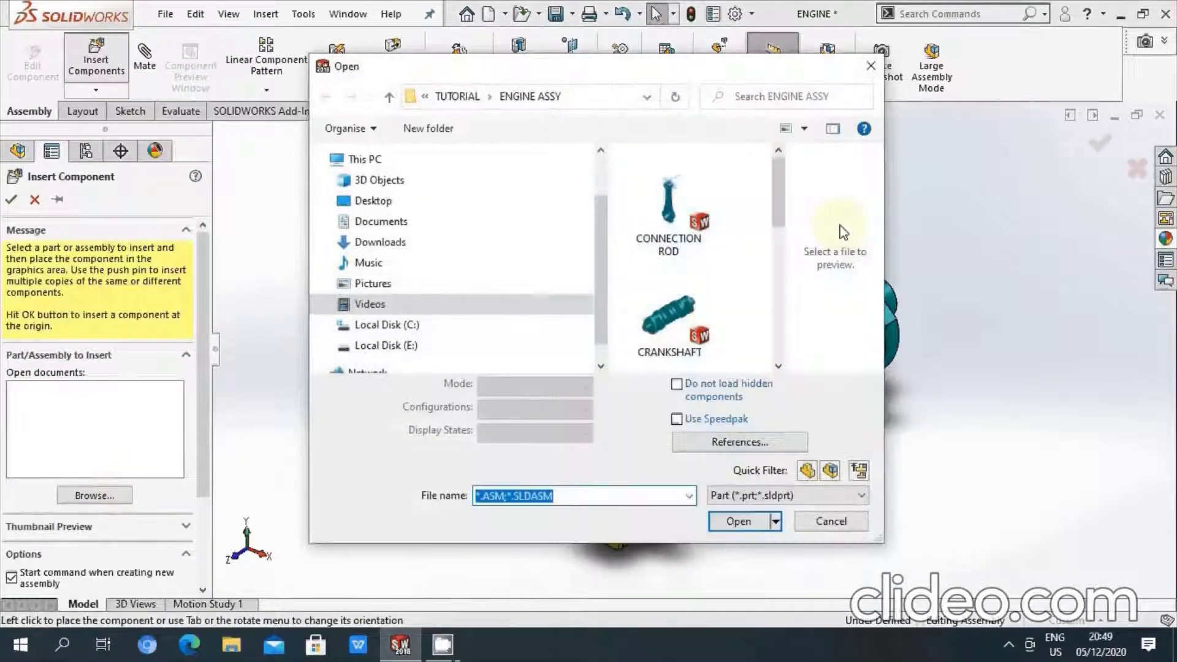
# - Insert a second PISTON part and place it above the engine block
pyautogui.moveTo(777, 190); pyautogui.dragTo(774, 325)
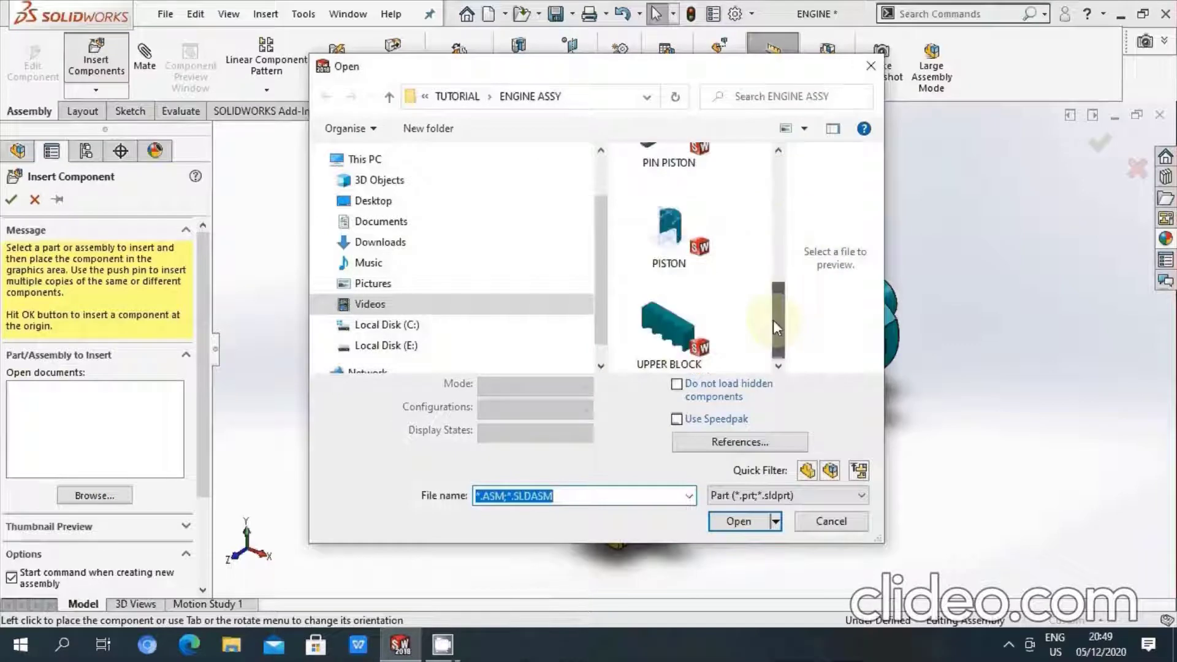
pyautogui.scroll(5, 714, 297)
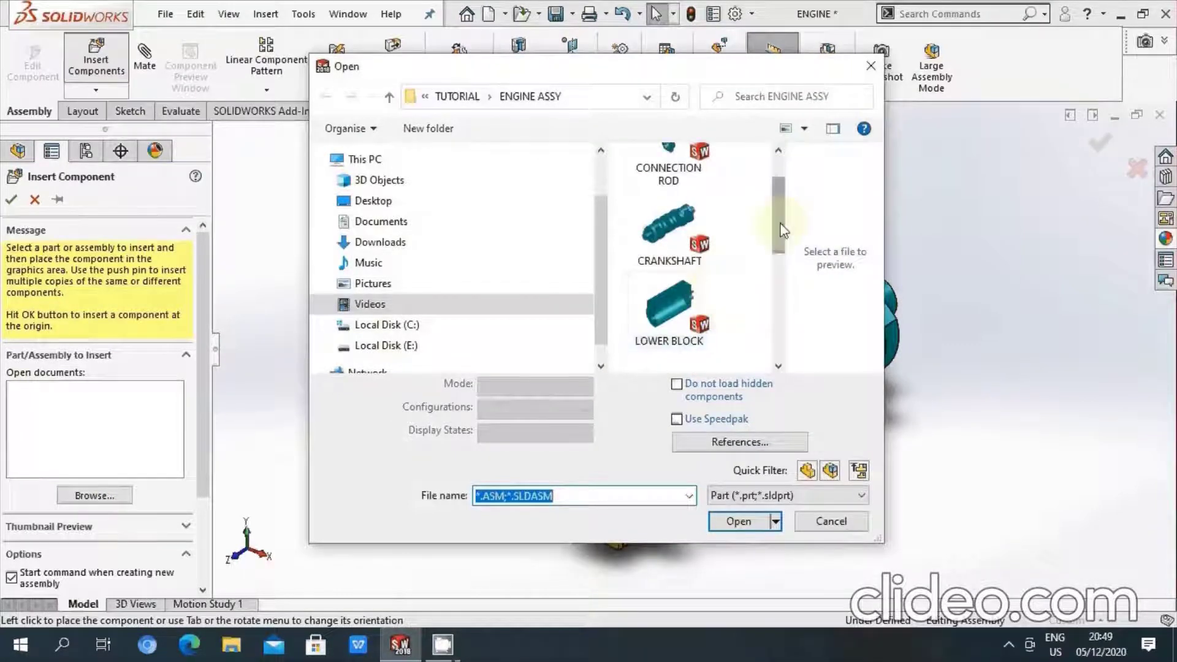
pyautogui.moveTo(778, 214); pyautogui.dragTo(778, 297)
pyautogui.click(672, 270)
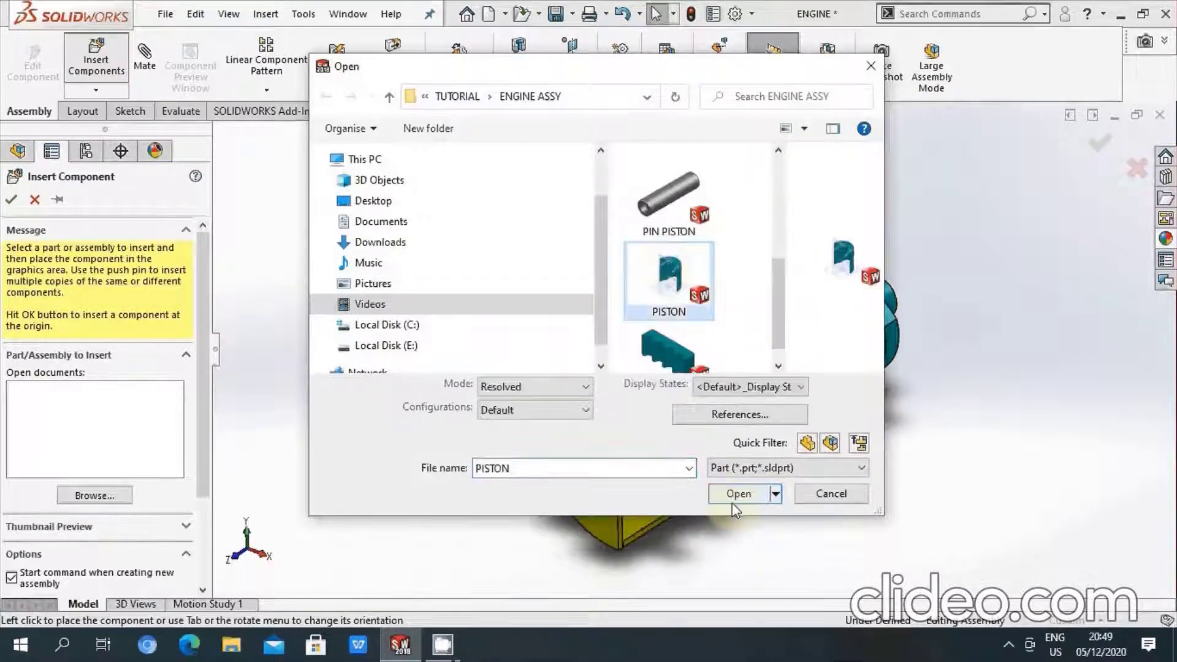
pyautogui.click(736, 520)
pyautogui.keyDown('ctrl'); pyautogui.moveTo(744, 365); pyautogui.dragTo(669, 212, button='middle'); pyautogui.keyUp('ctrl')
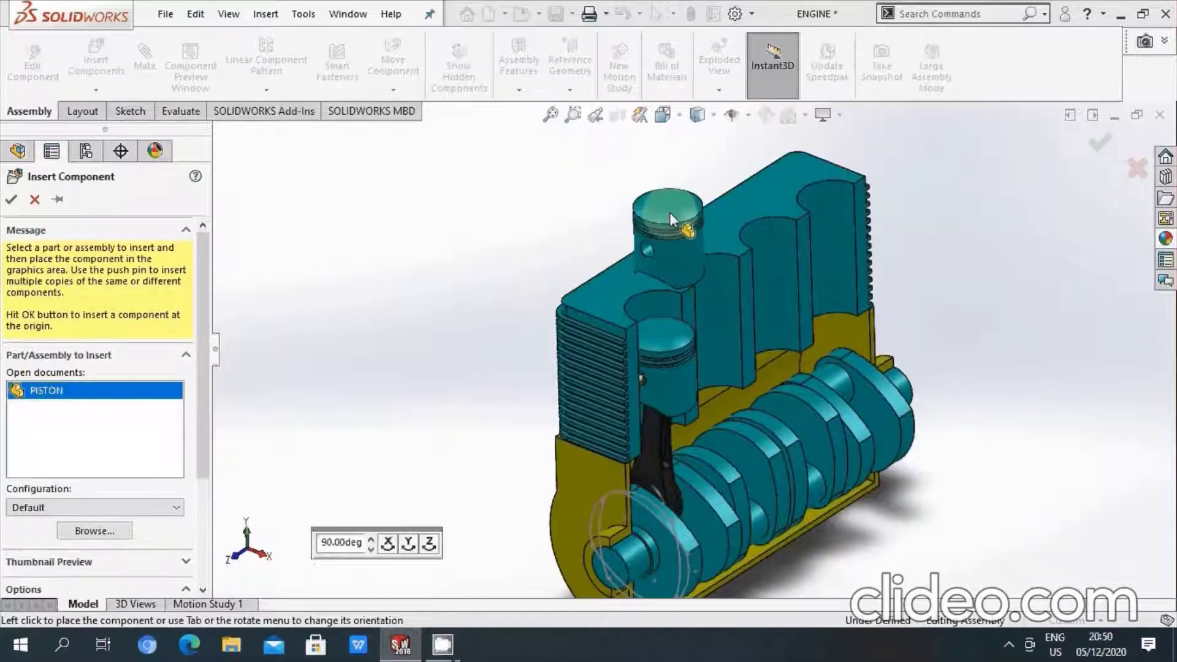
pyautogui.click(641, 182)
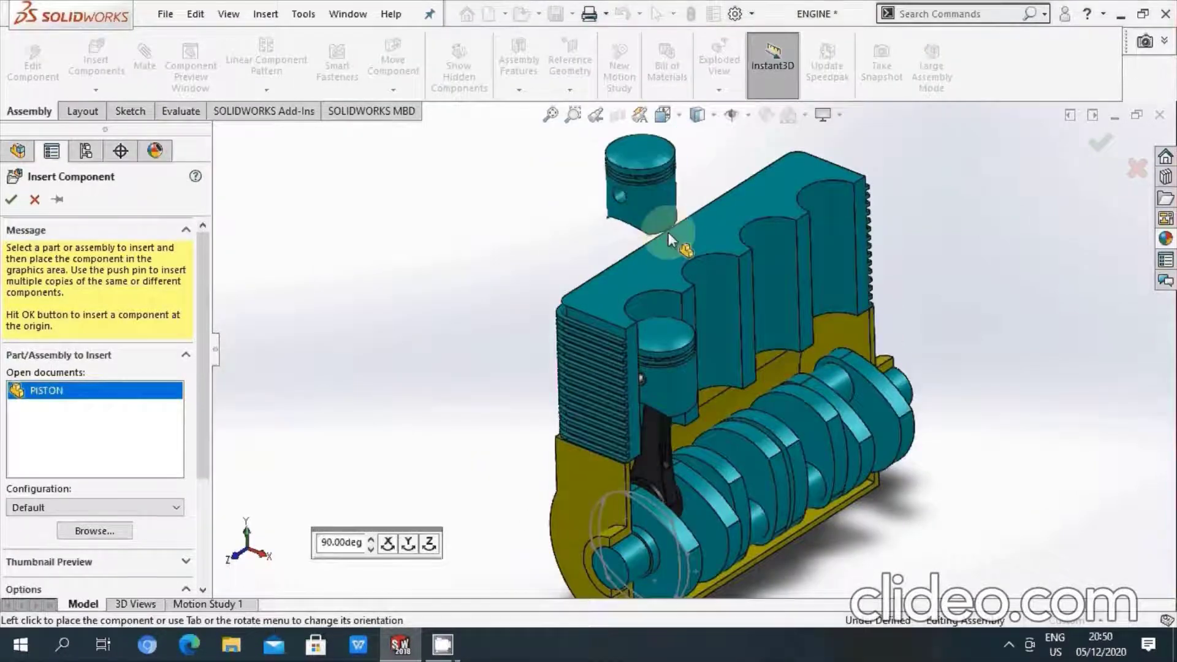
# - Make the new piston's cylindrical face concentric with the next UPPER BLOCK bore
pyautogui.click(145, 56)
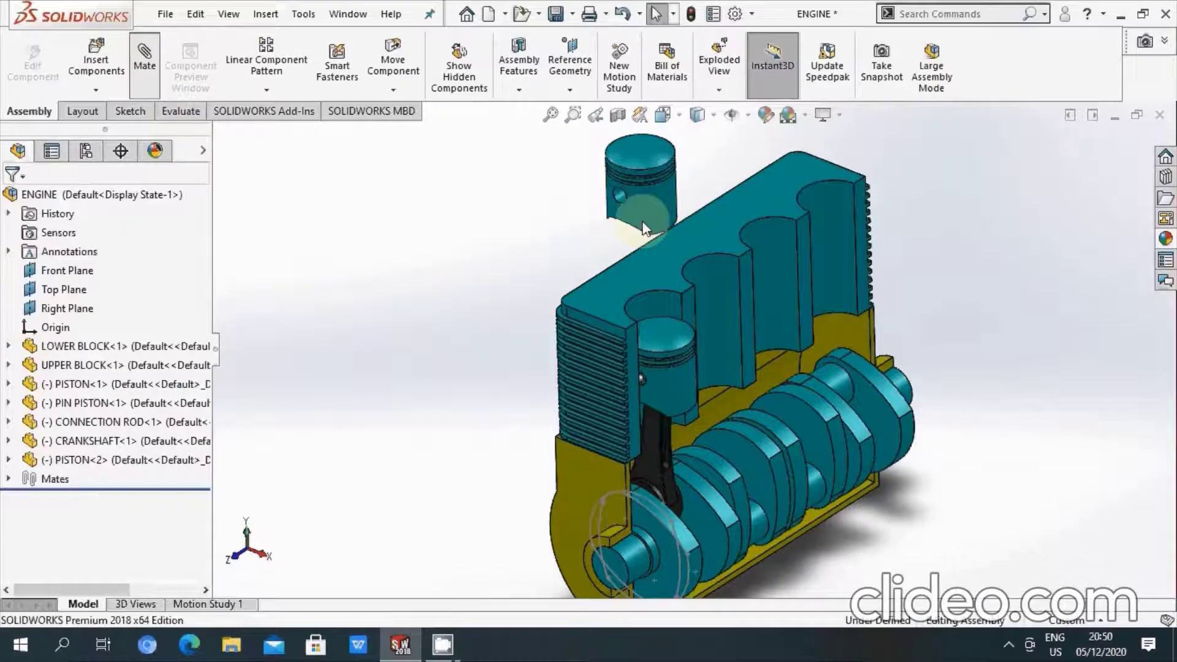
pyautogui.click(650, 211)
pyautogui.click(705, 269)
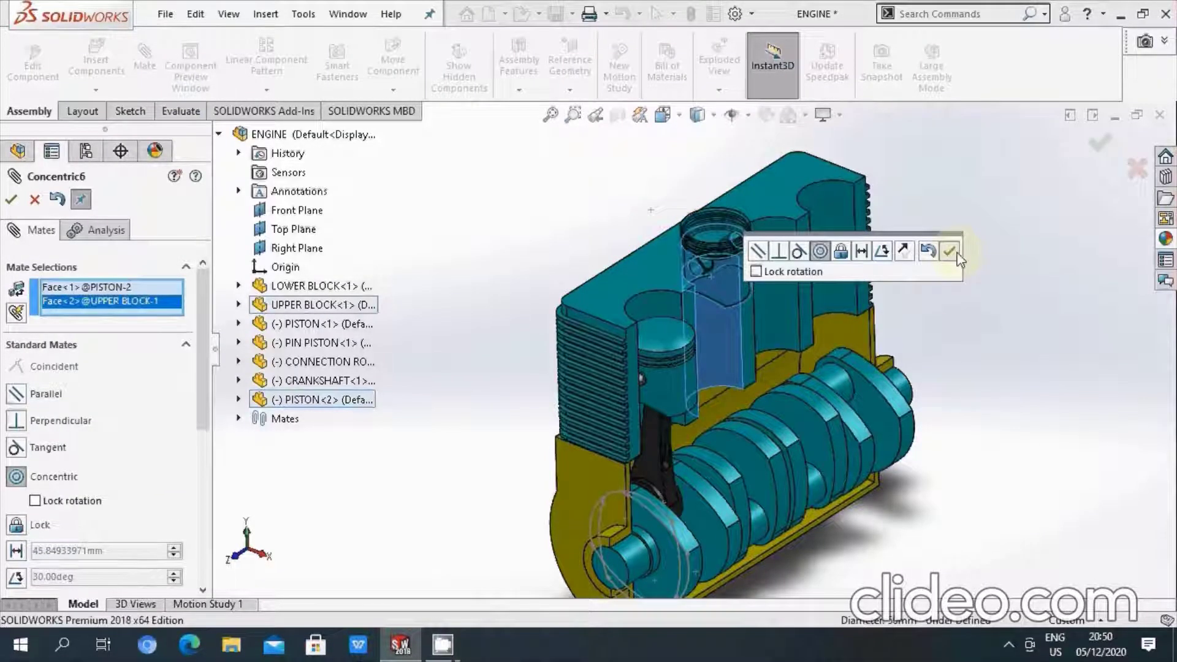
pyautogui.click(949, 251)
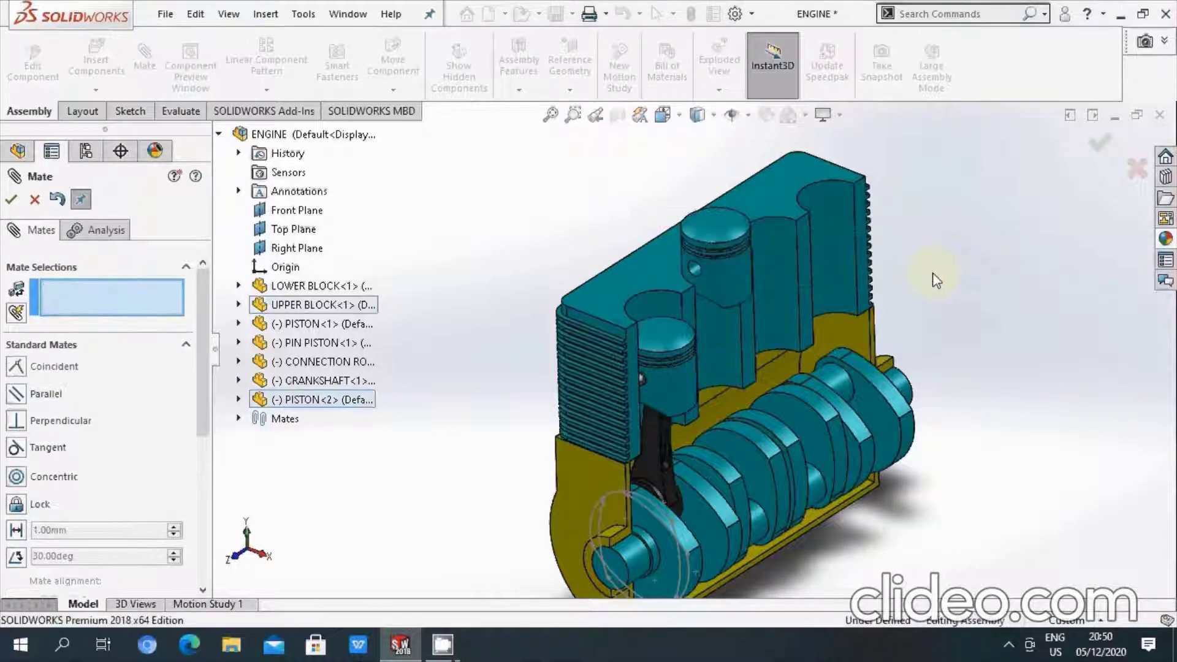
pyautogui.click(12, 201)
# - Show the reference planes, select the second piston and an UPPER BLOCK face, and zoom to fit
pyautogui.click(750, 115)
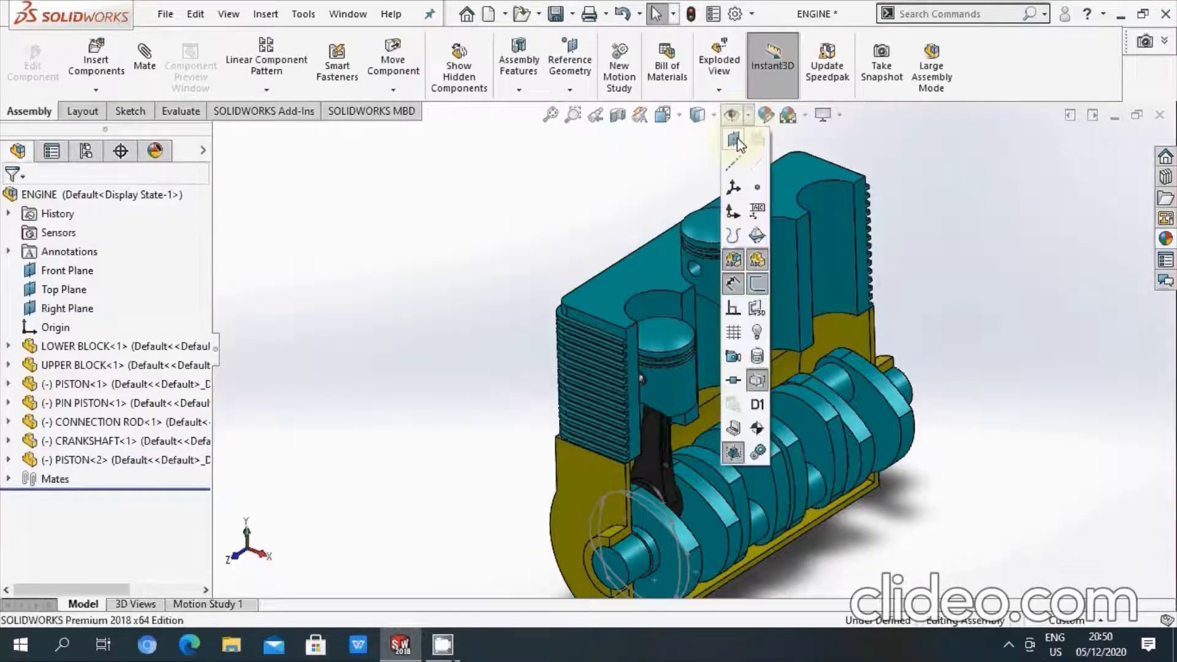
pyautogui.click(747, 334)
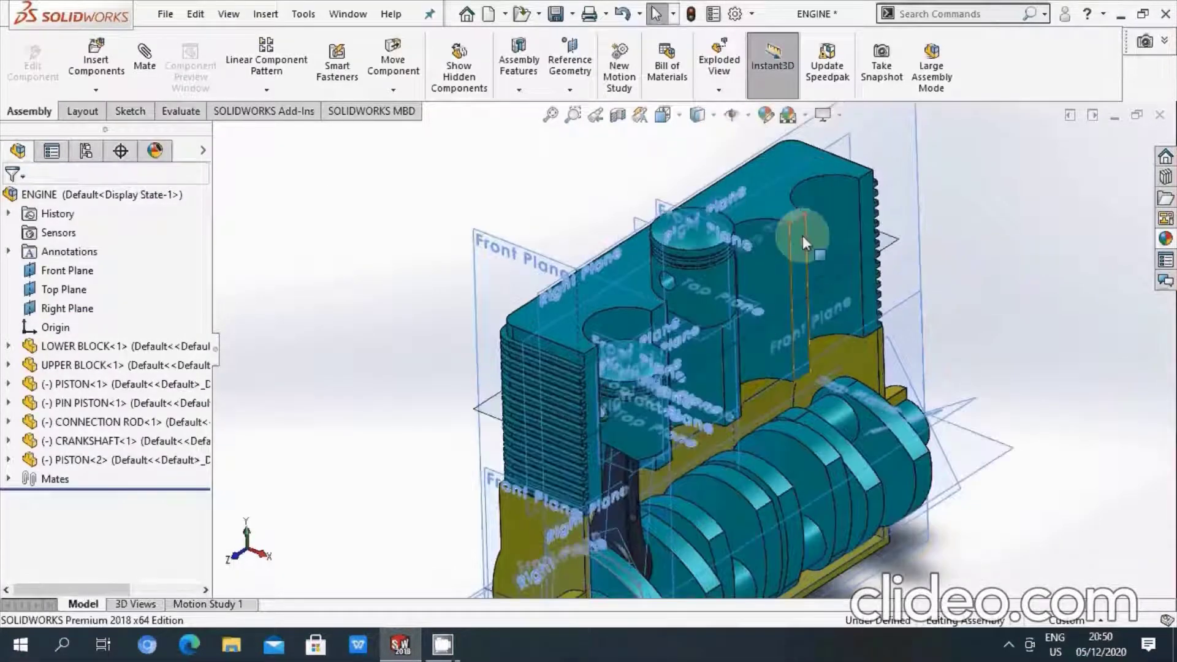
pyautogui.scroll(-2, 803, 235)
pyautogui.click(708, 230)
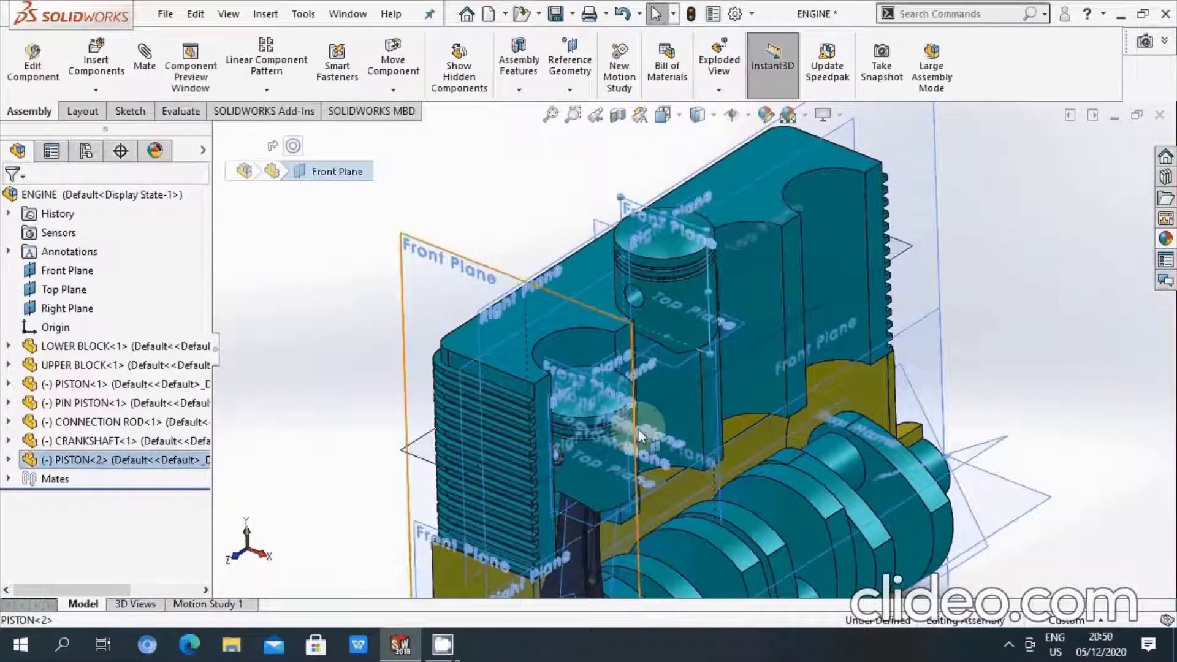
pyautogui.scroll(-2, 638, 428)
pyautogui.scroll(3, 638, 426)
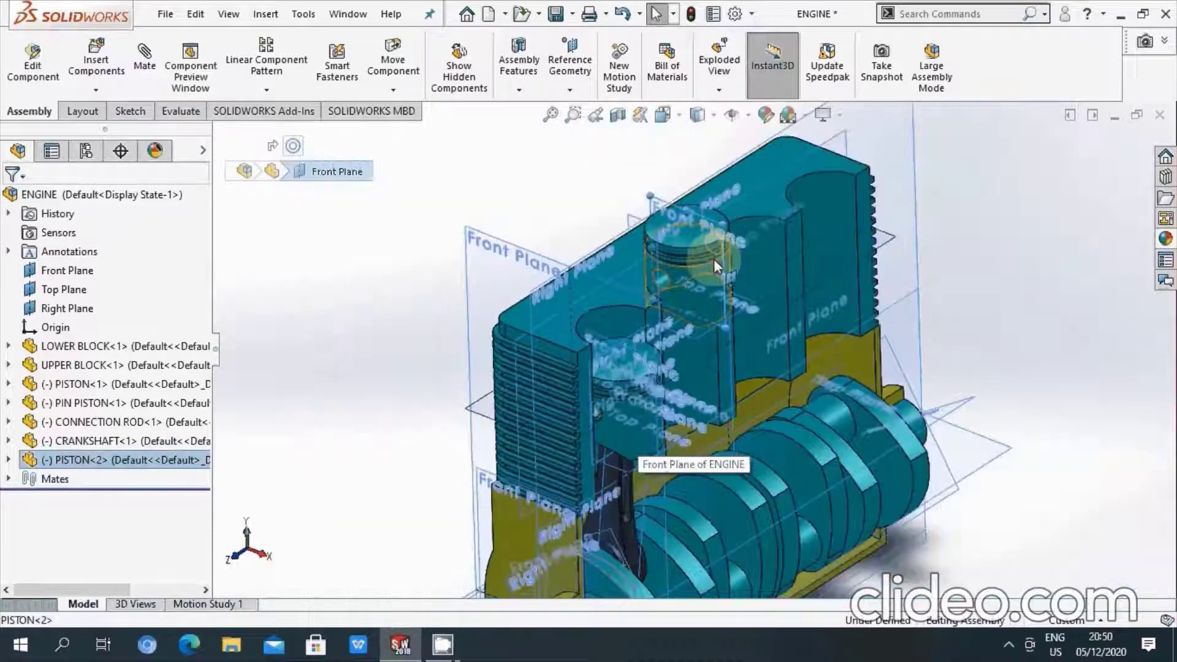
pyautogui.scroll(-2, 543, 367)
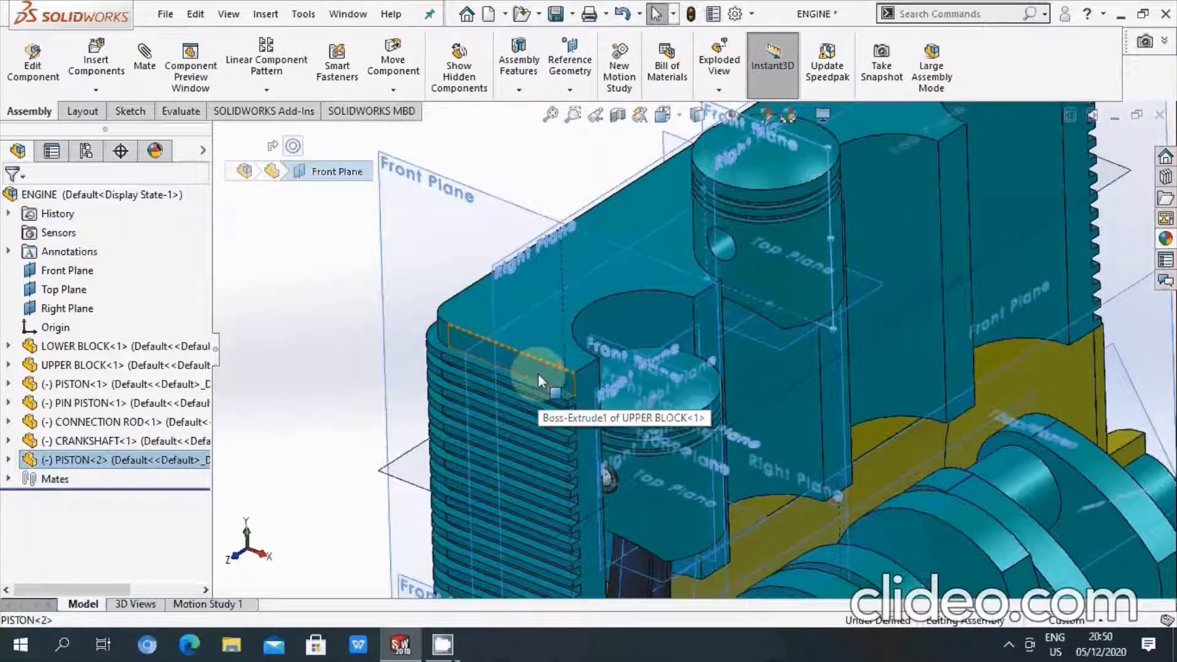
pyautogui.click(538, 373)
pyautogui.scroll(2, 531, 304)
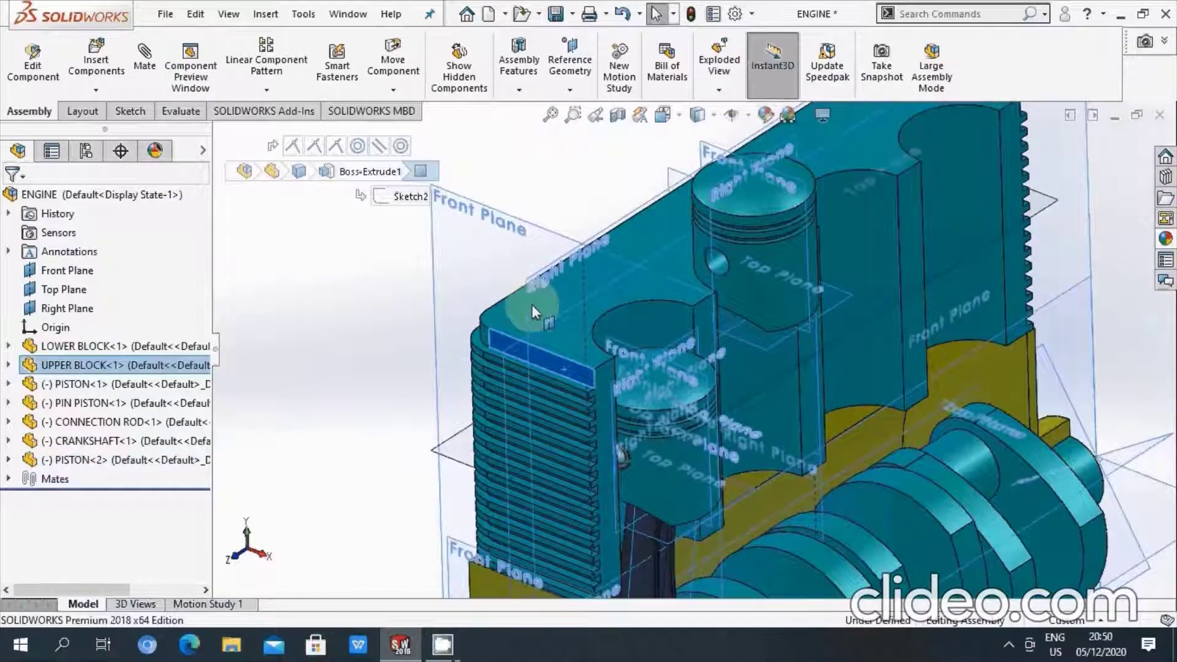
pyautogui.press('f')
pyautogui.scroll(-2, 813, 351)
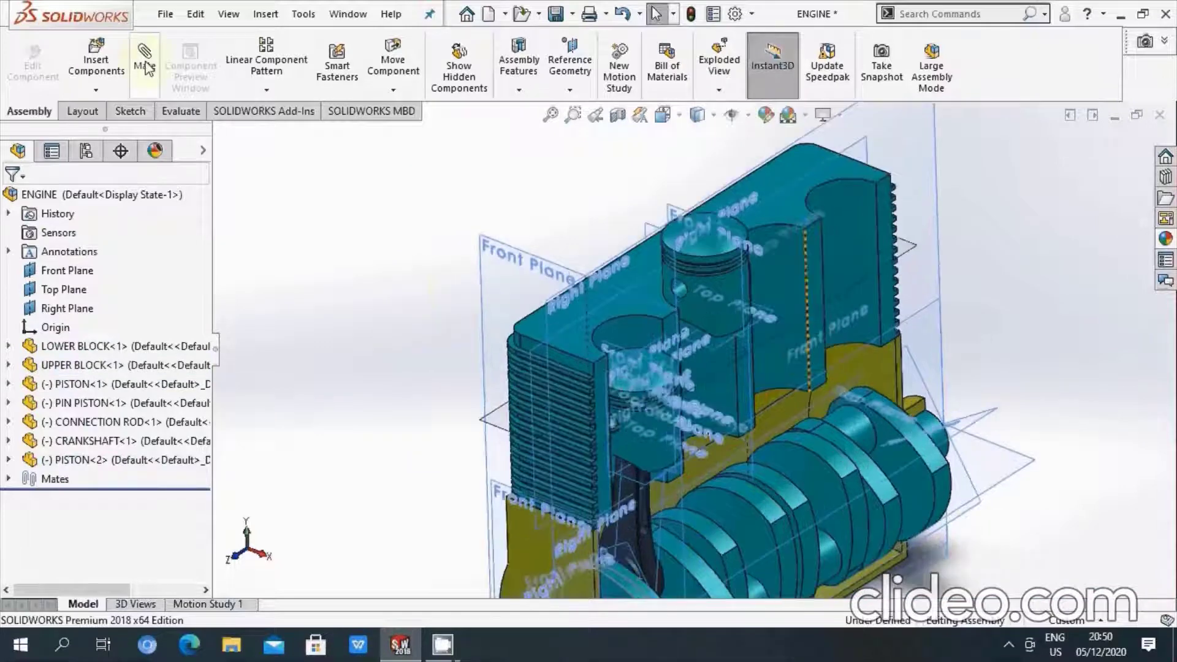
# - Hide the planes and review the mates attached to PISTON<2>
pyautogui.click(748, 115)
pyautogui.click(749, 269)
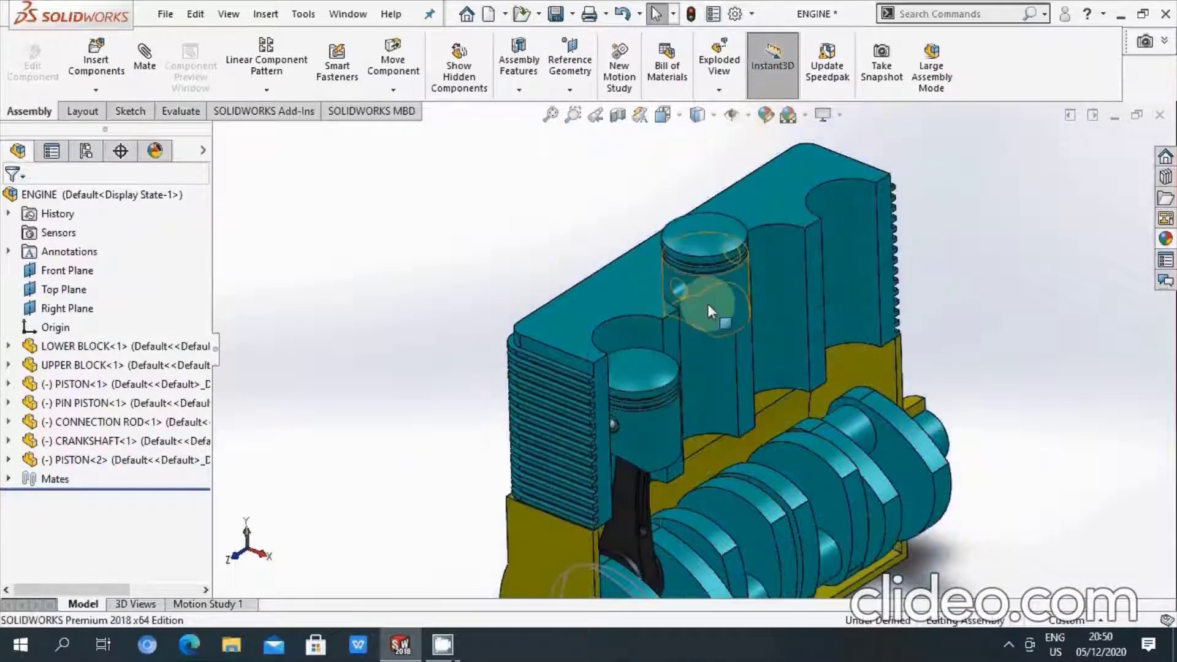
pyautogui.click(707, 303)
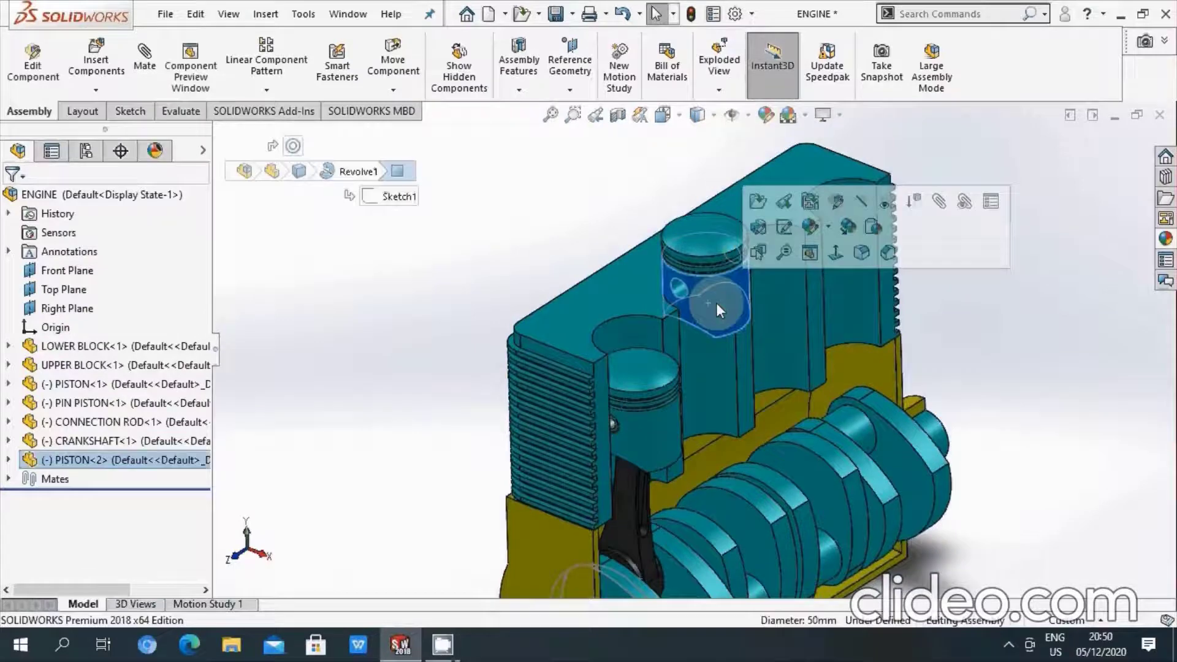
pyautogui.click(966, 208)
pyautogui.click(926, 215)
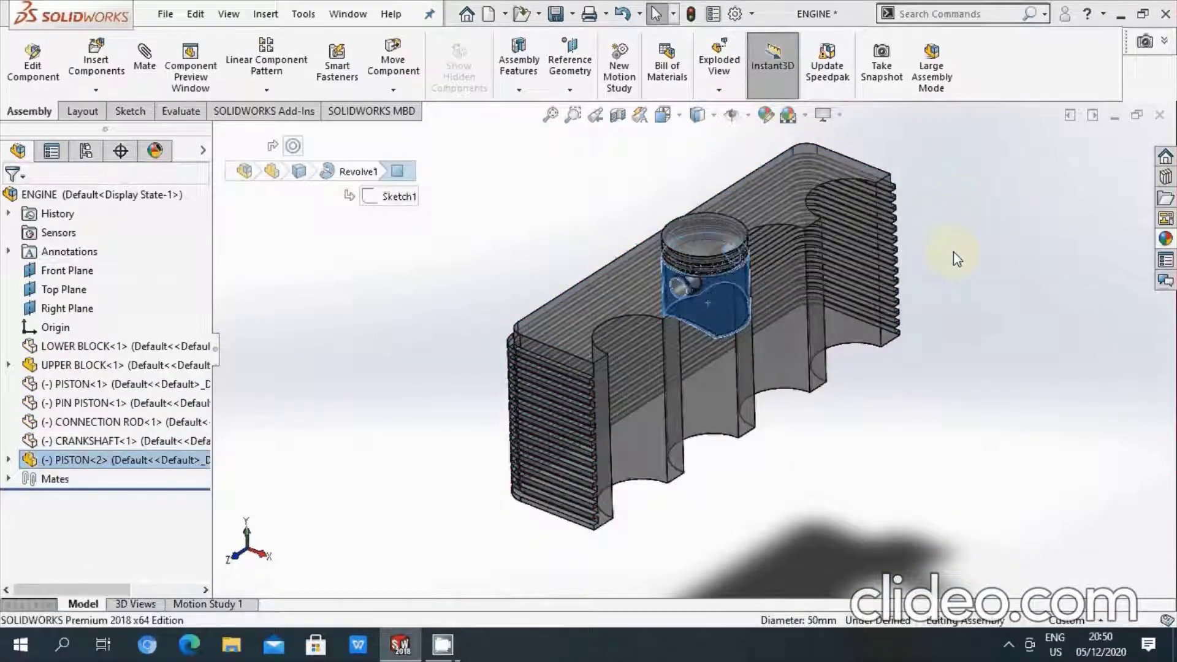
pyautogui.click(997, 293)
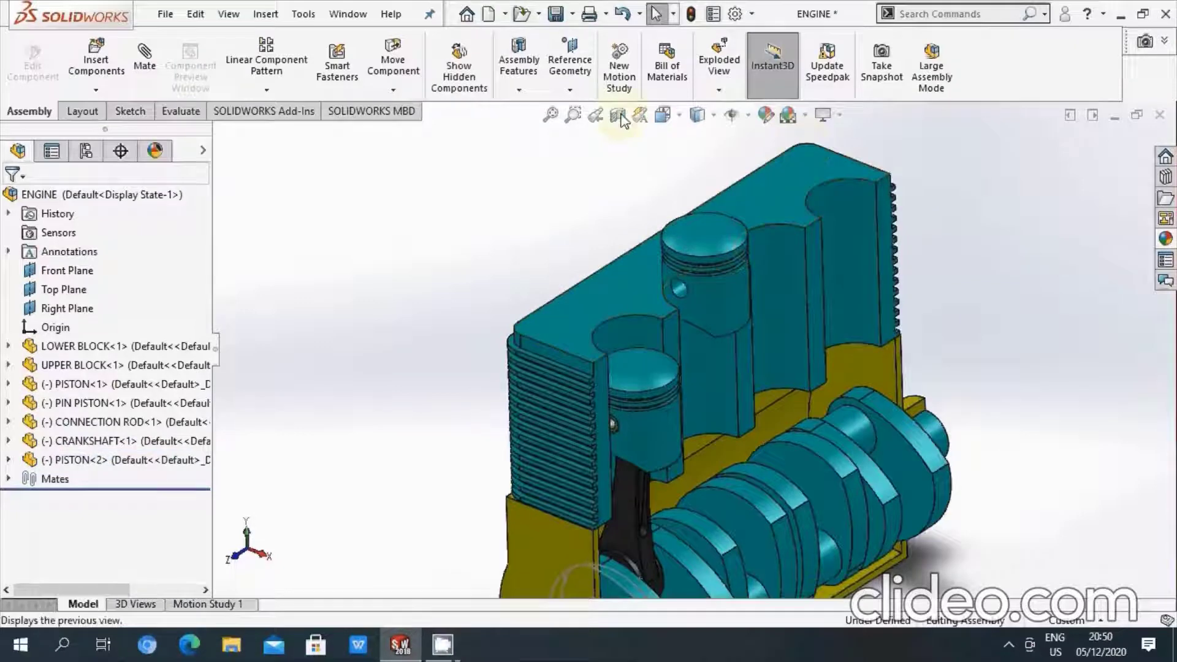
# - Show the reference planes again and start a new mate
pyautogui.click(748, 115)
pyautogui.click(732, 178)
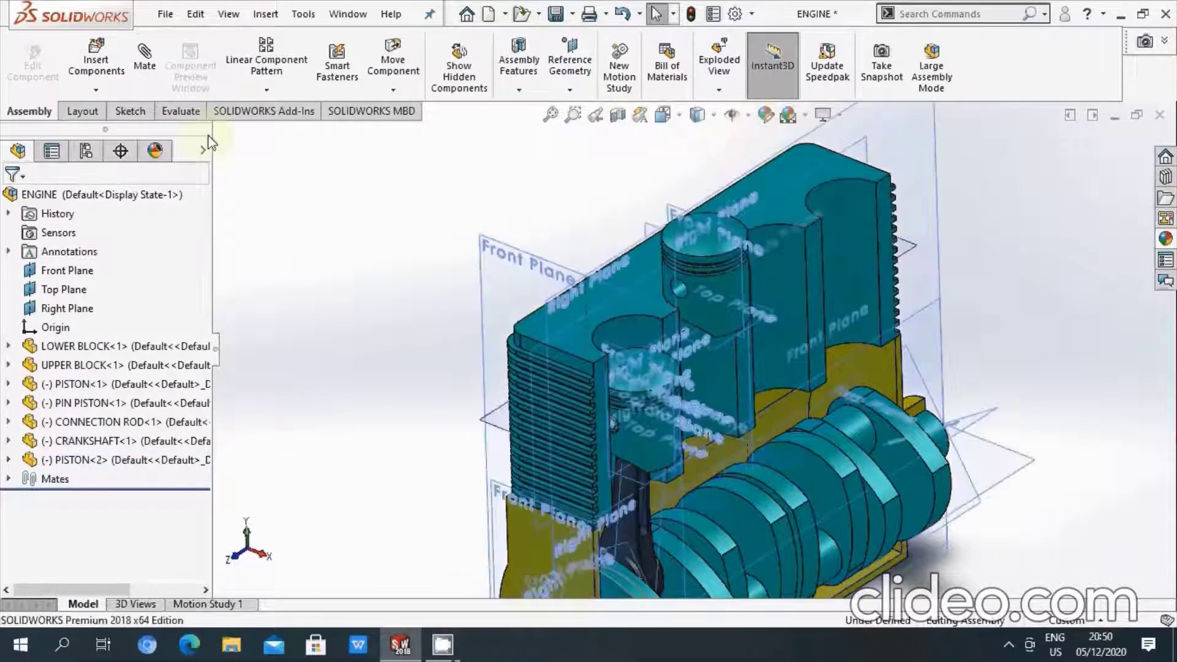
pyautogui.click(145, 61)
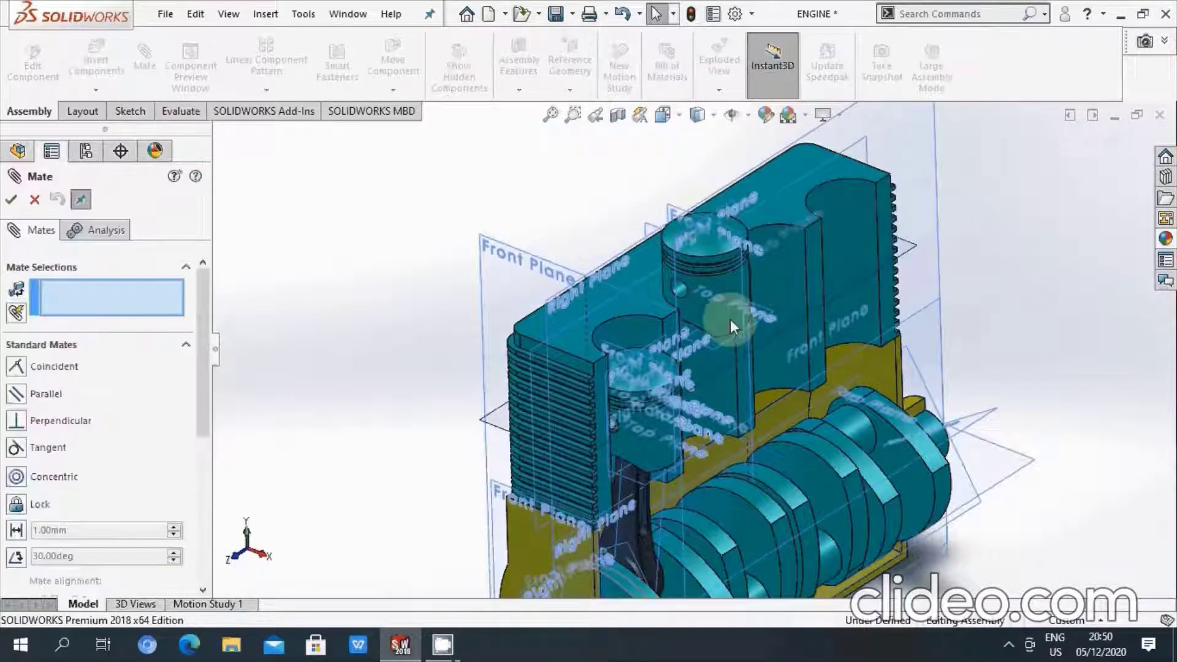
# - Mate PISTON-2's Front Plane parallel to the upper block face
pyautogui.scroll(-3, 731, 318)
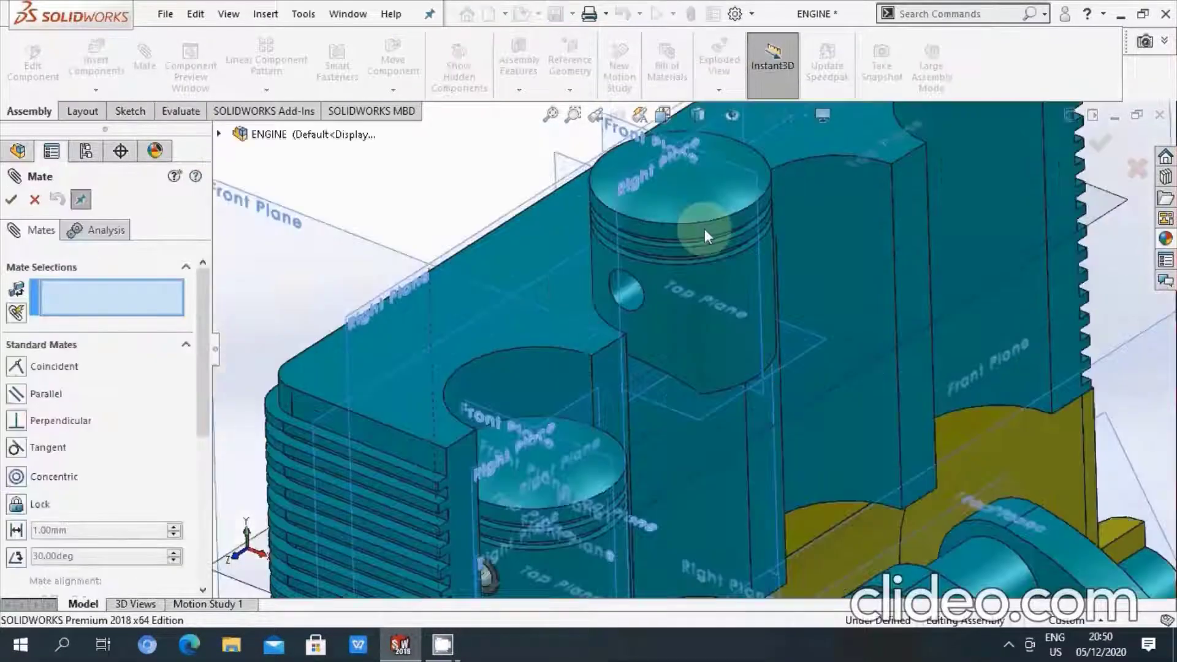
pyautogui.click(753, 180)
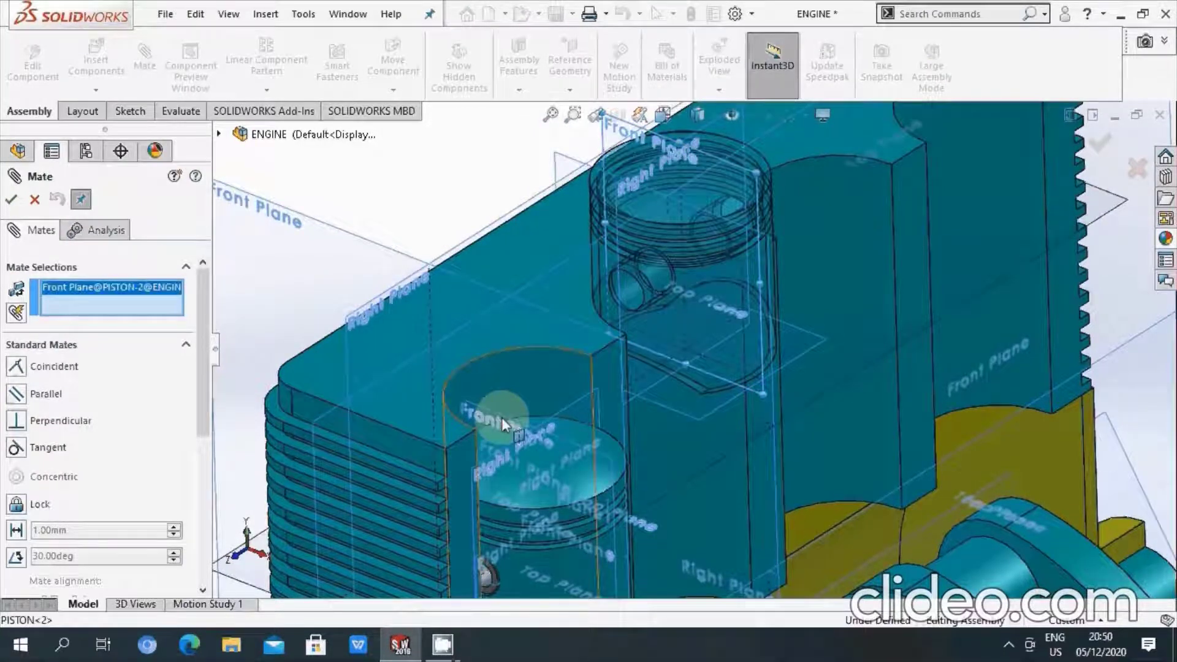
pyautogui.click(388, 436)
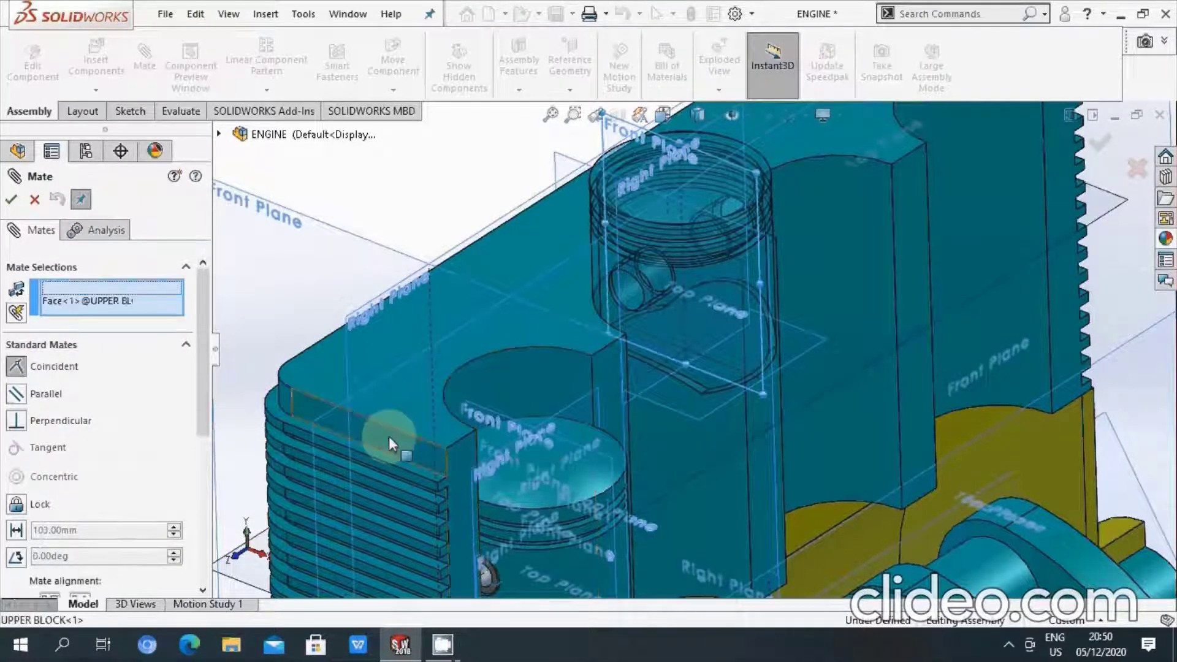
pyautogui.click(11, 203)
pyautogui.scroll(3, 615, 354)
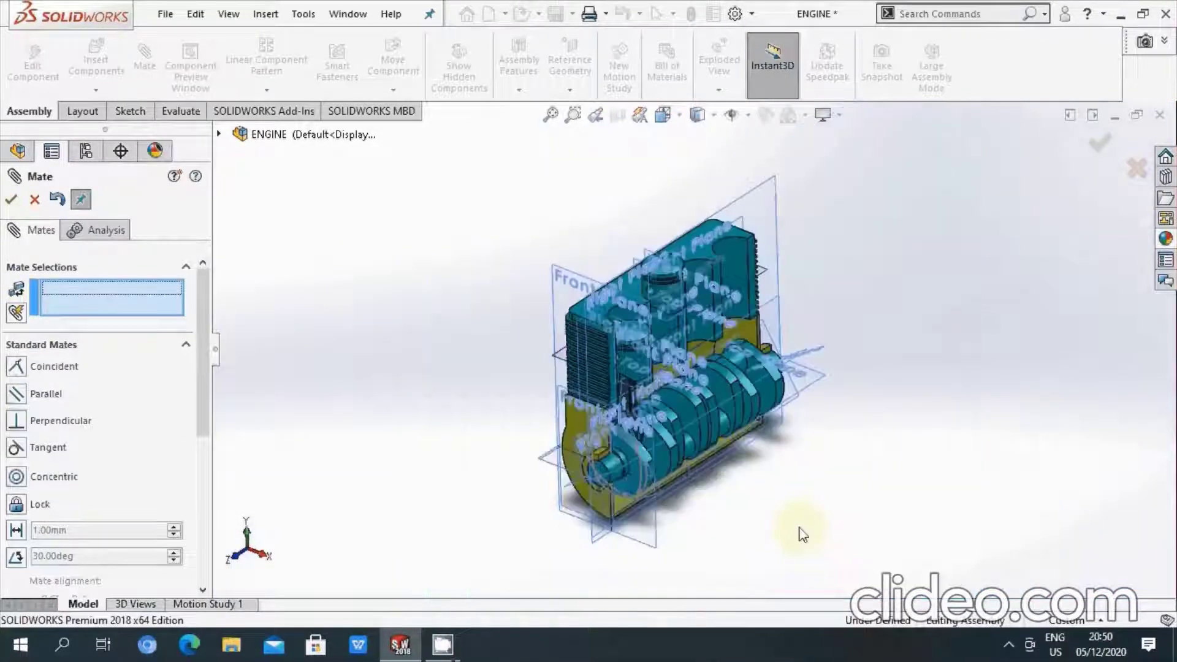
pyautogui.scroll(-2, 679, 347)
pyautogui.keyDown('ctrl'); pyautogui.moveTo(679, 347); pyautogui.dragTo(721, 389, button='middle'); pyautogui.keyUp('ctrl')
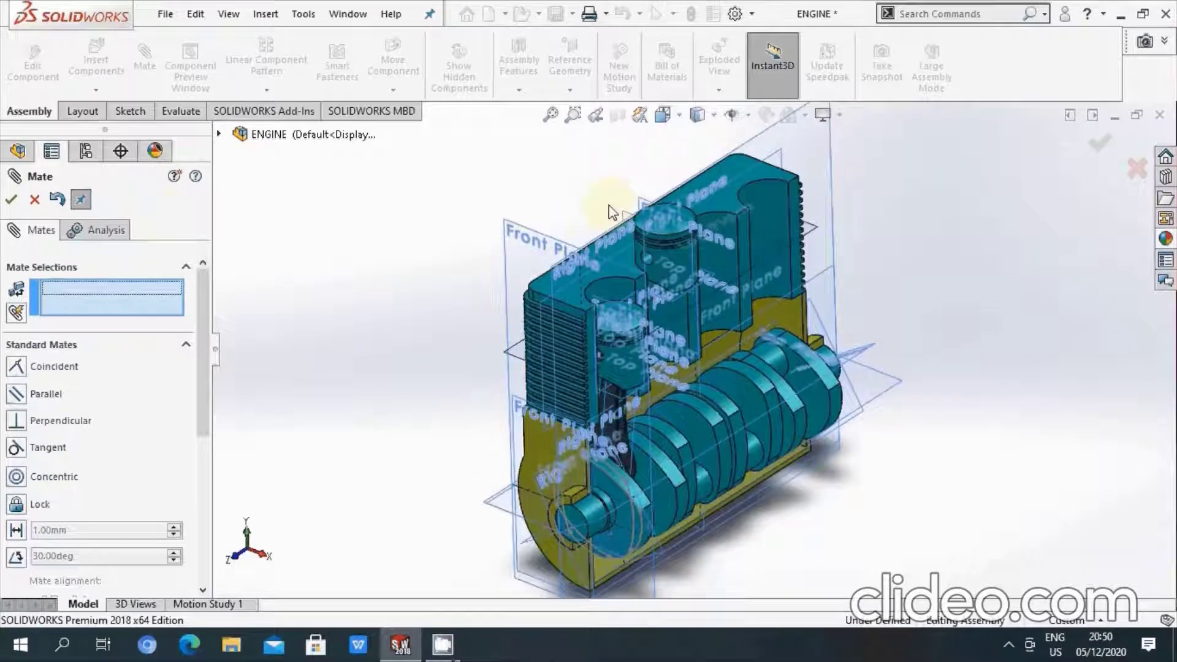
pyautogui.click(11, 199)
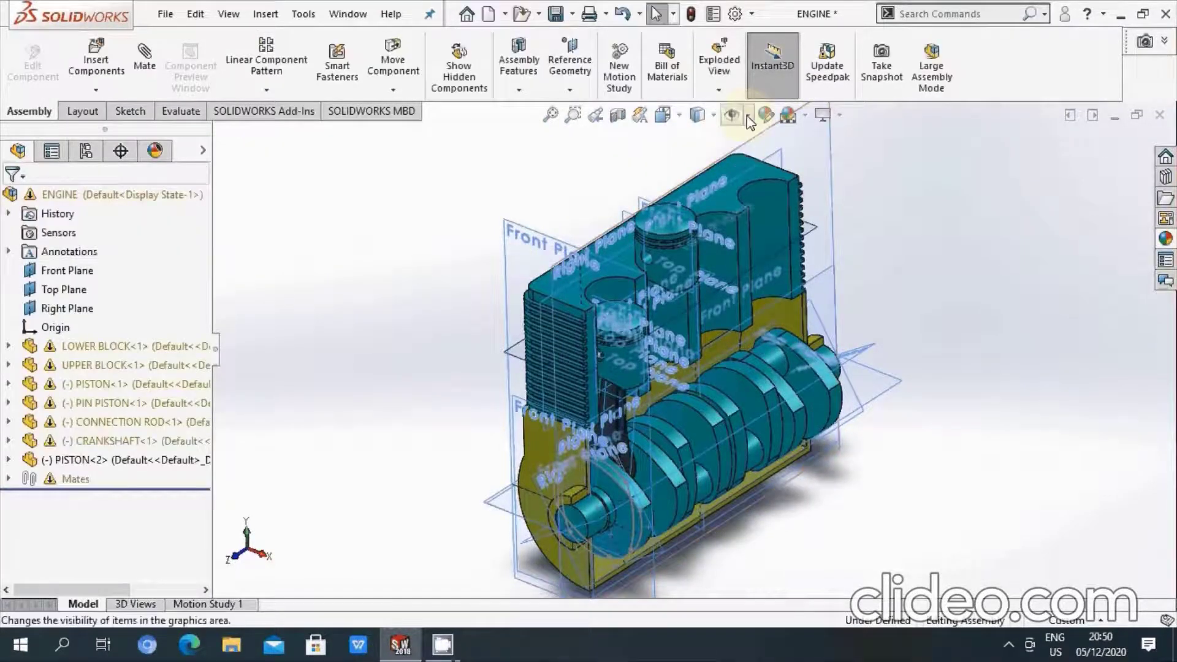
# - Hide the reference planes in the graphics view
pyautogui.click(748, 116)
pyautogui.click(733, 142)
pyautogui.scroll(-2, 745, 271)
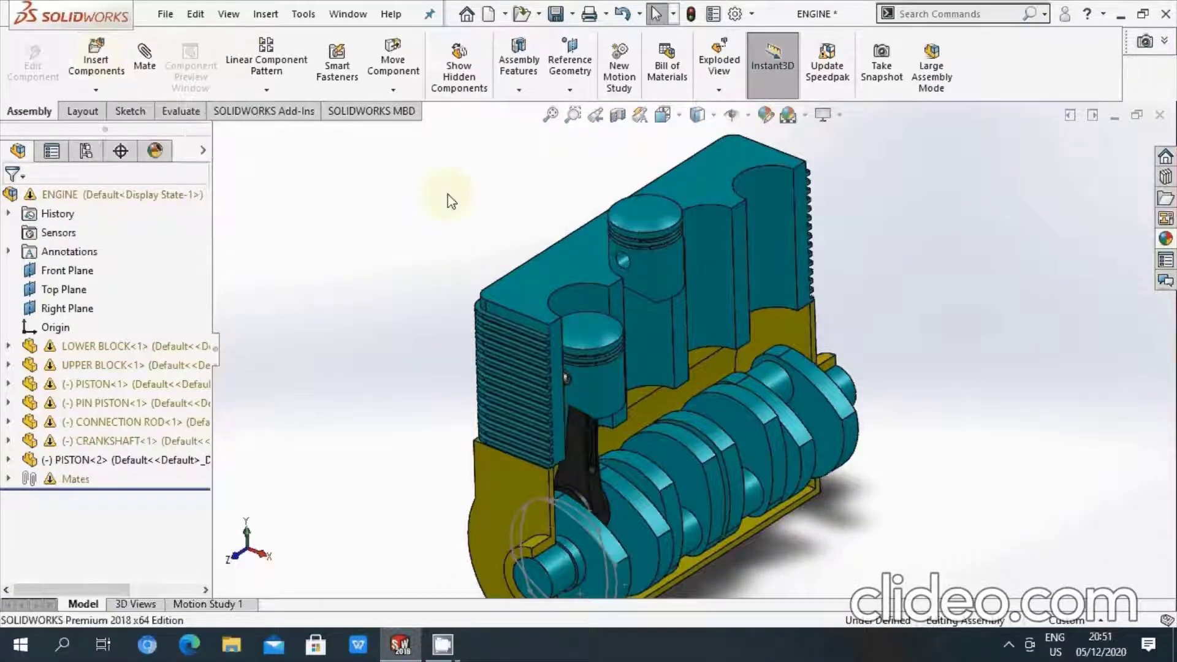
# - Rebuild the assembly, then insert PISTON.sldprt as PISTON<3> beside the engine block
pyautogui.click(691, 13)
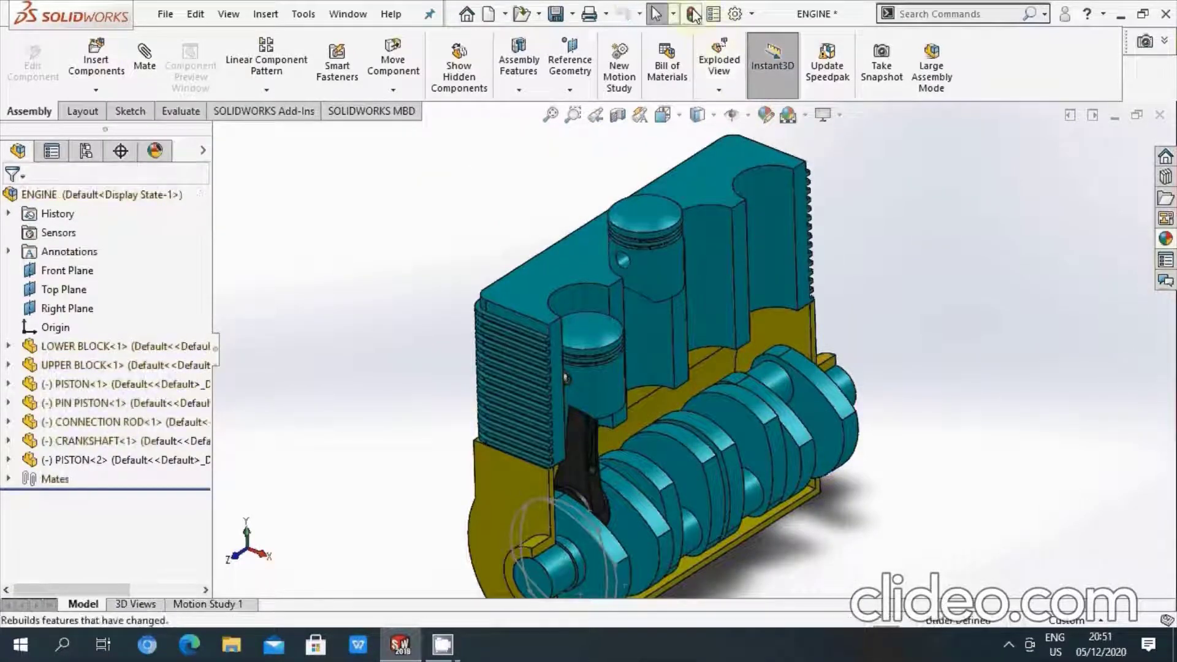
pyautogui.click(96, 61)
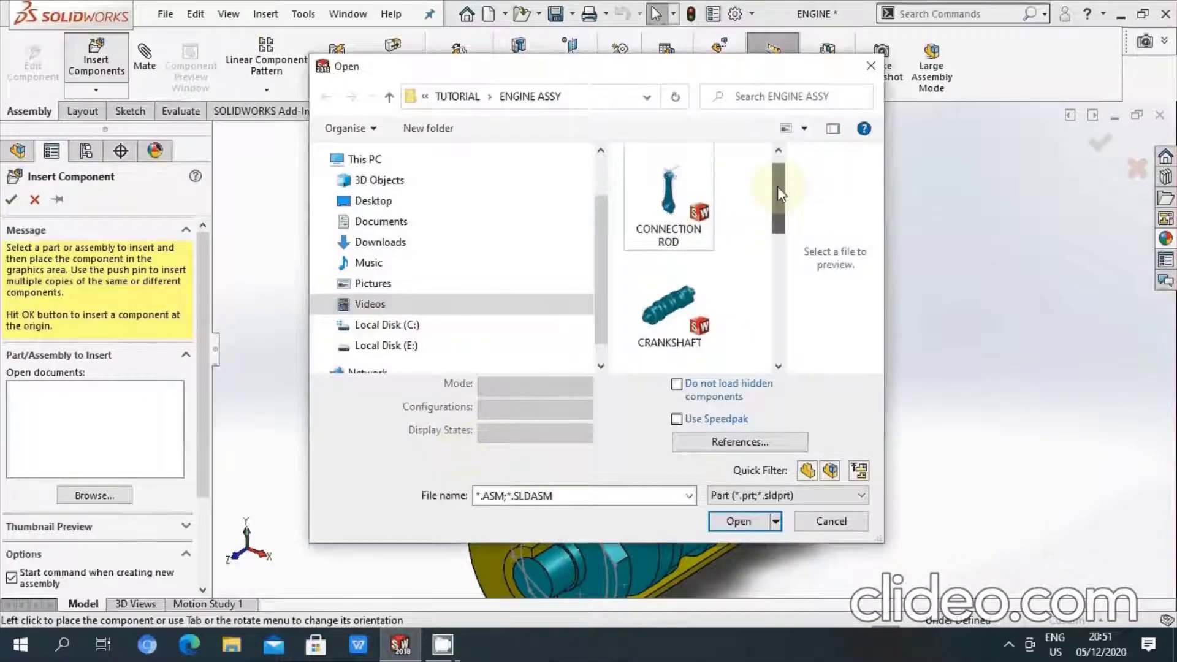
pyautogui.scroll(-3, 779, 184)
pyautogui.scroll(-2, 777, 236)
pyautogui.click(668, 250)
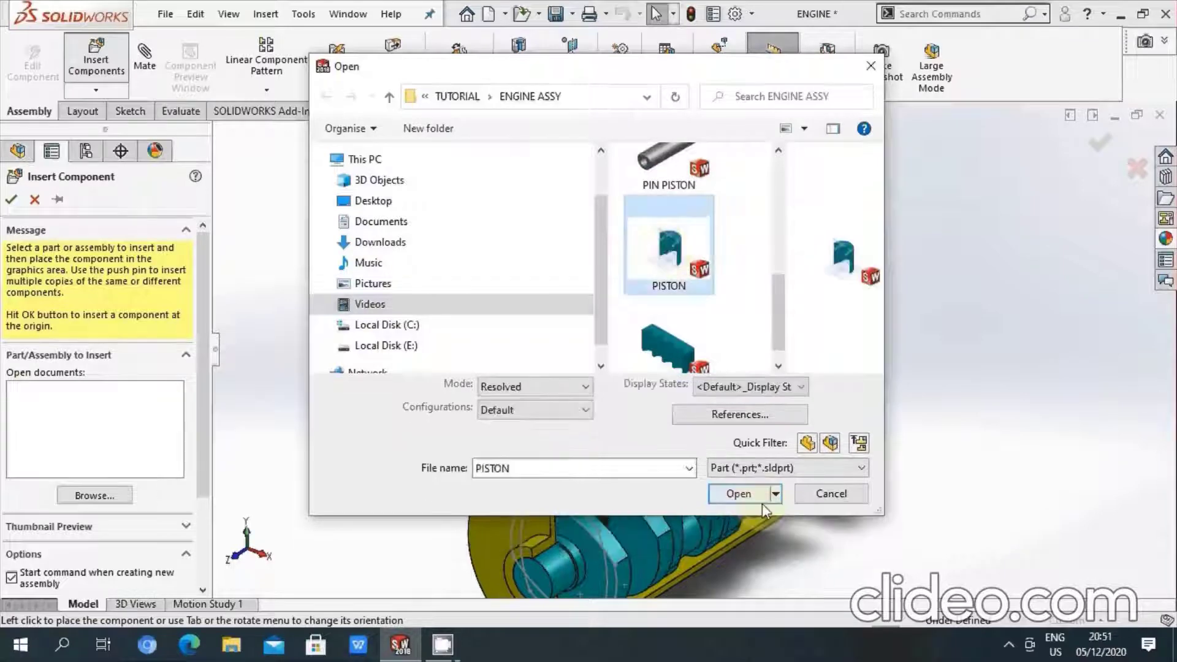
pyautogui.click(745, 519)
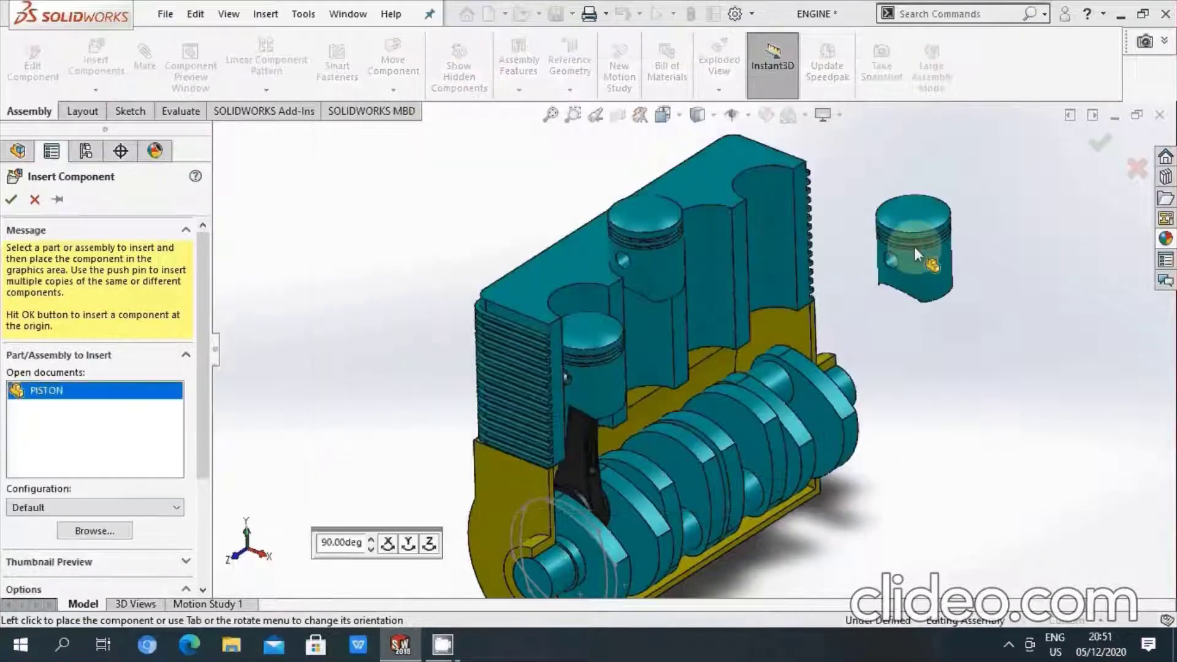
pyautogui.click(922, 257)
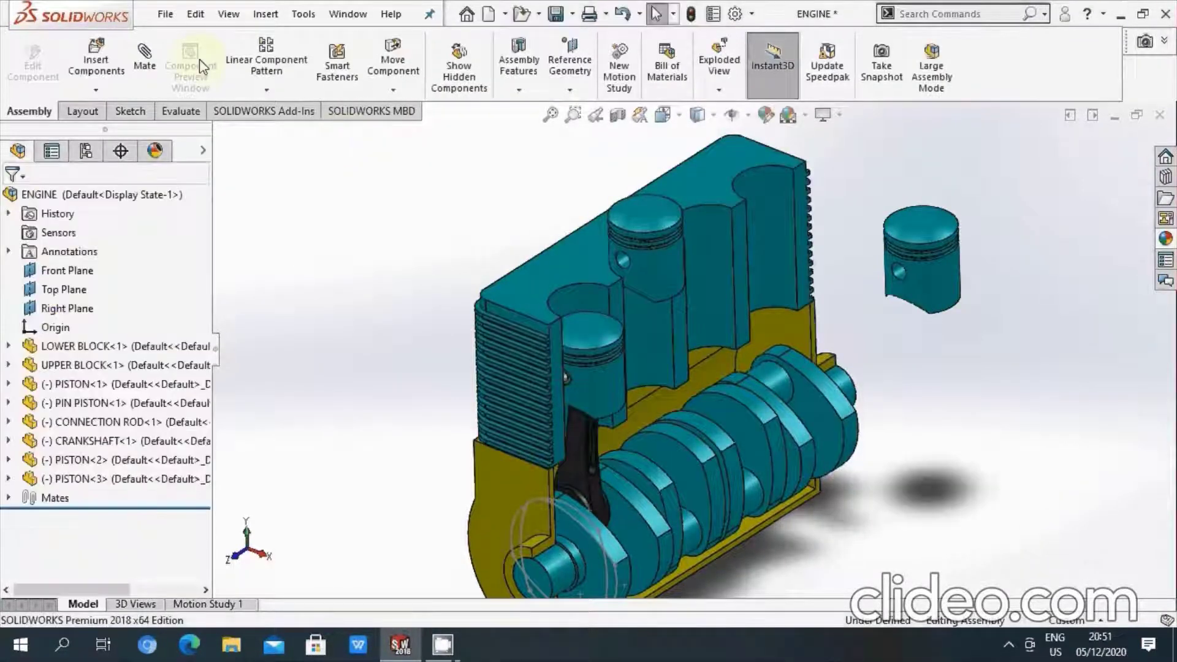
# - Insert PISTON.sldprt again as PISTON<4>, placed at the upper right
pyautogui.click(96, 60)
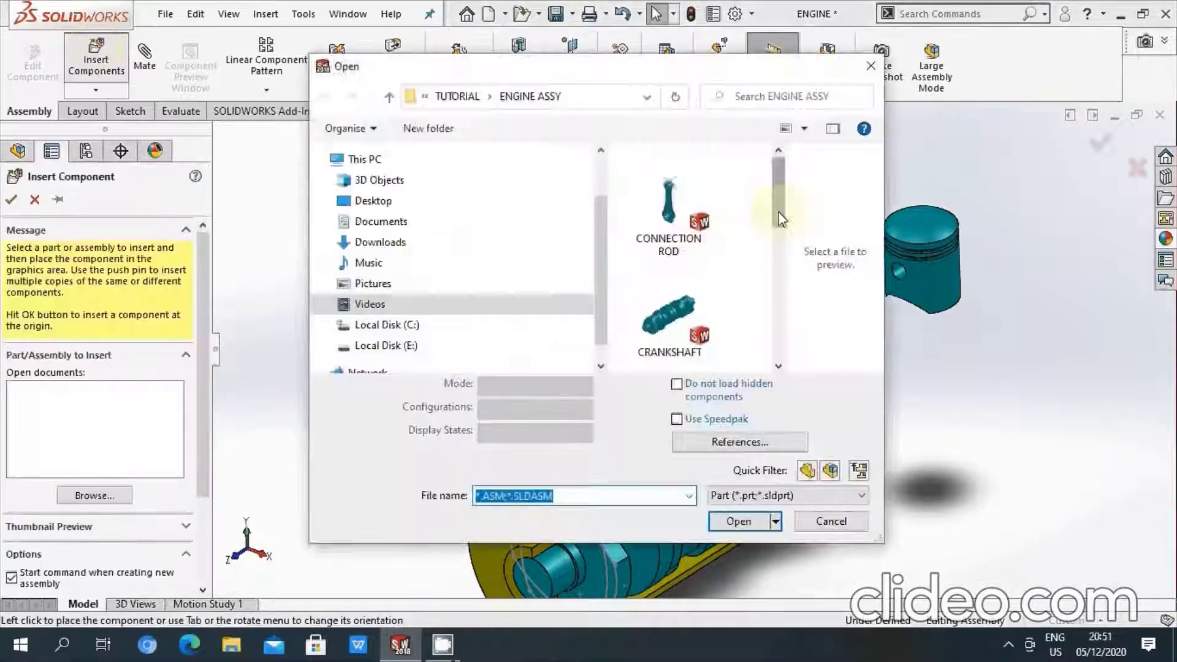
pyautogui.scroll(-3, 778, 212)
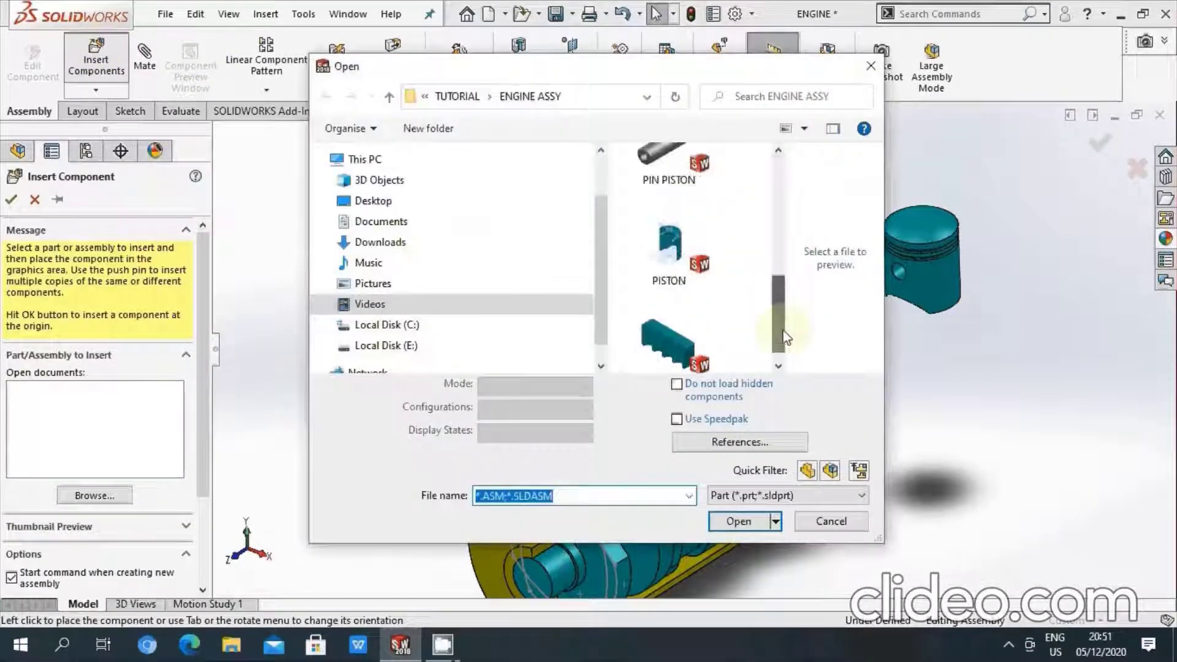
pyautogui.click(670, 210)
pyautogui.click(745, 493)
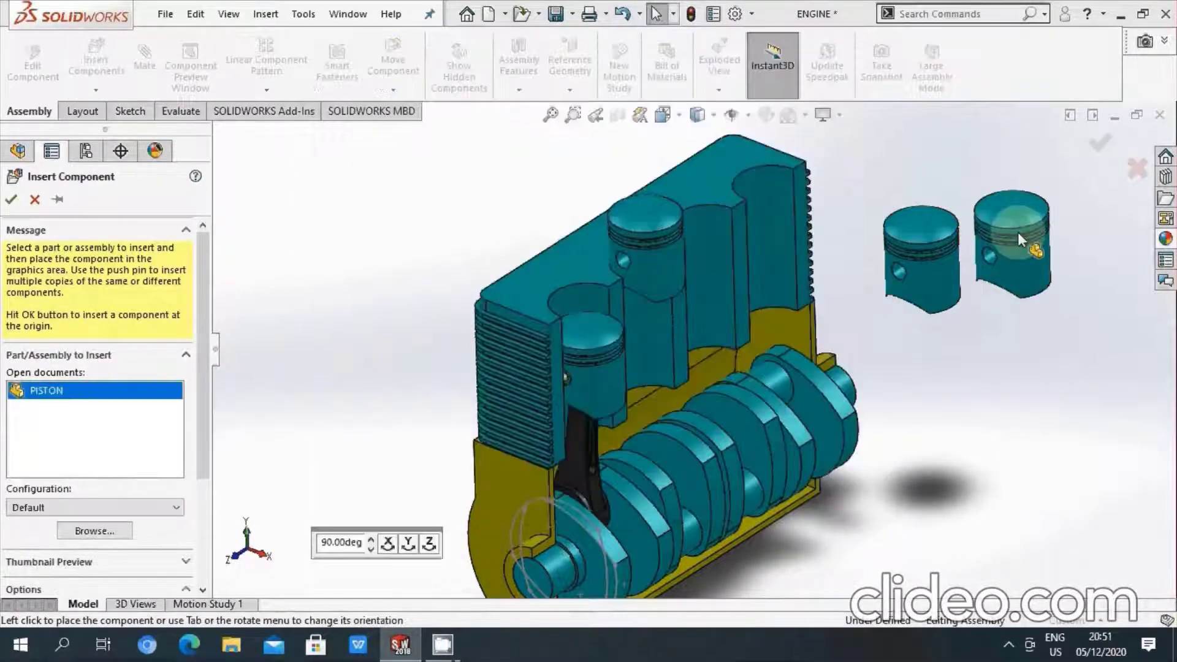
pyautogui.click(1029, 205)
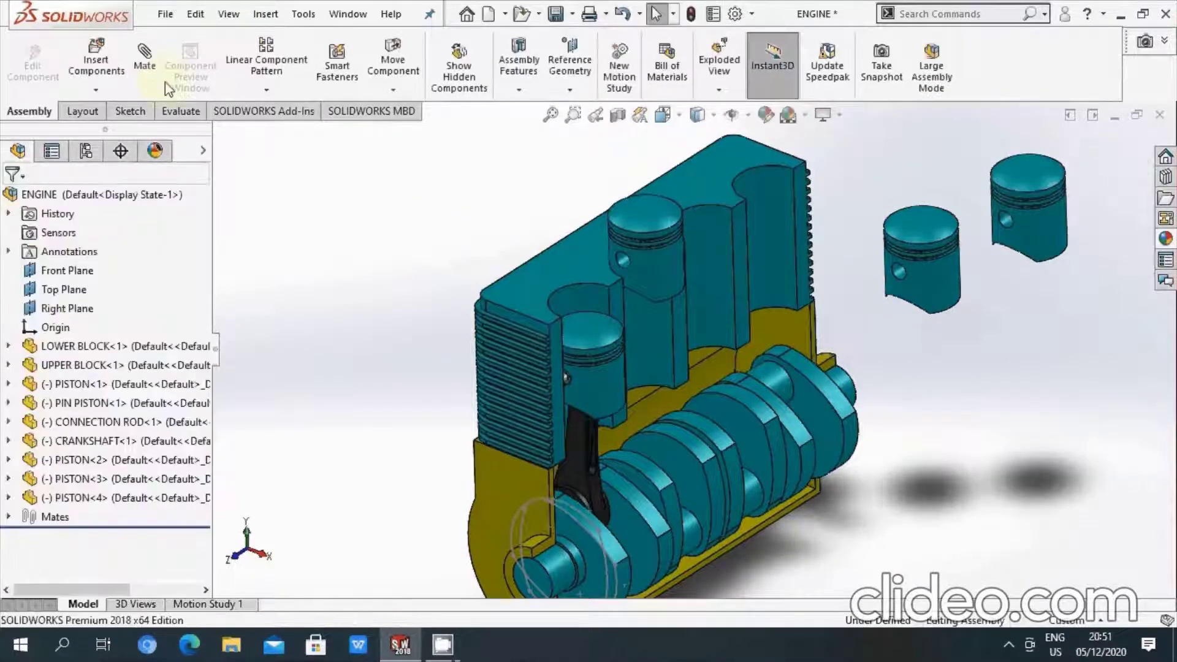
# - Mate PISTON<3>'s cylindrical face concentric with the upper block's empty third bore
pyautogui.click(943, 282)
pyautogui.scroll(-3, 858, 282)
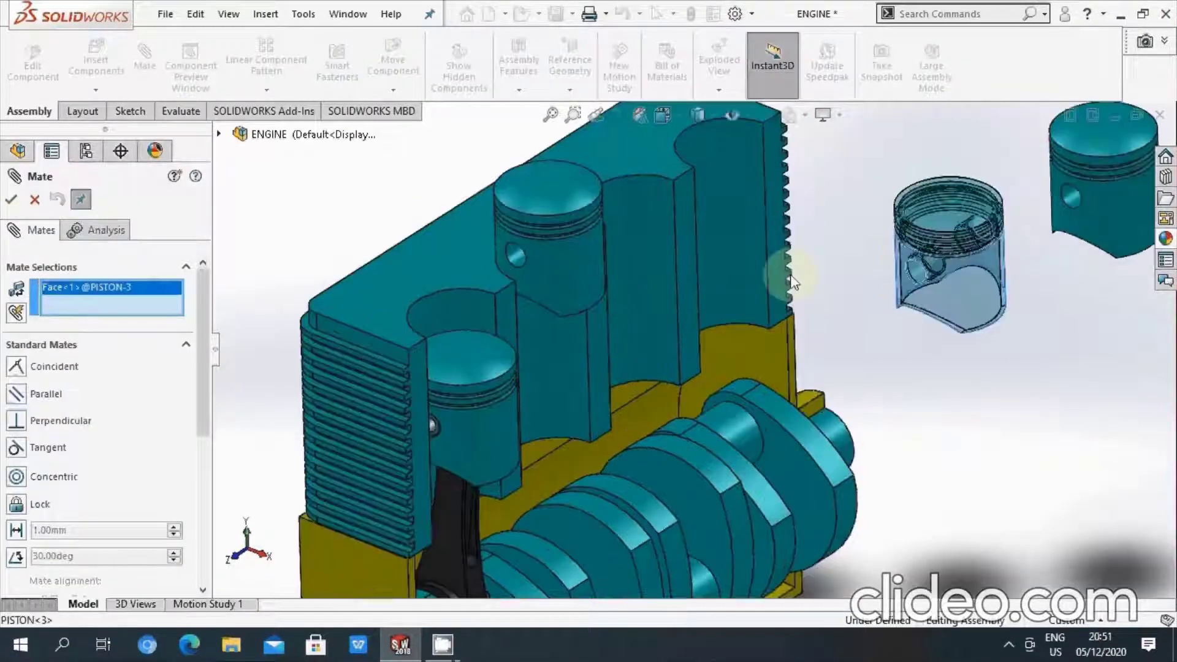
pyautogui.click(639, 233)
pyautogui.click(896, 243)
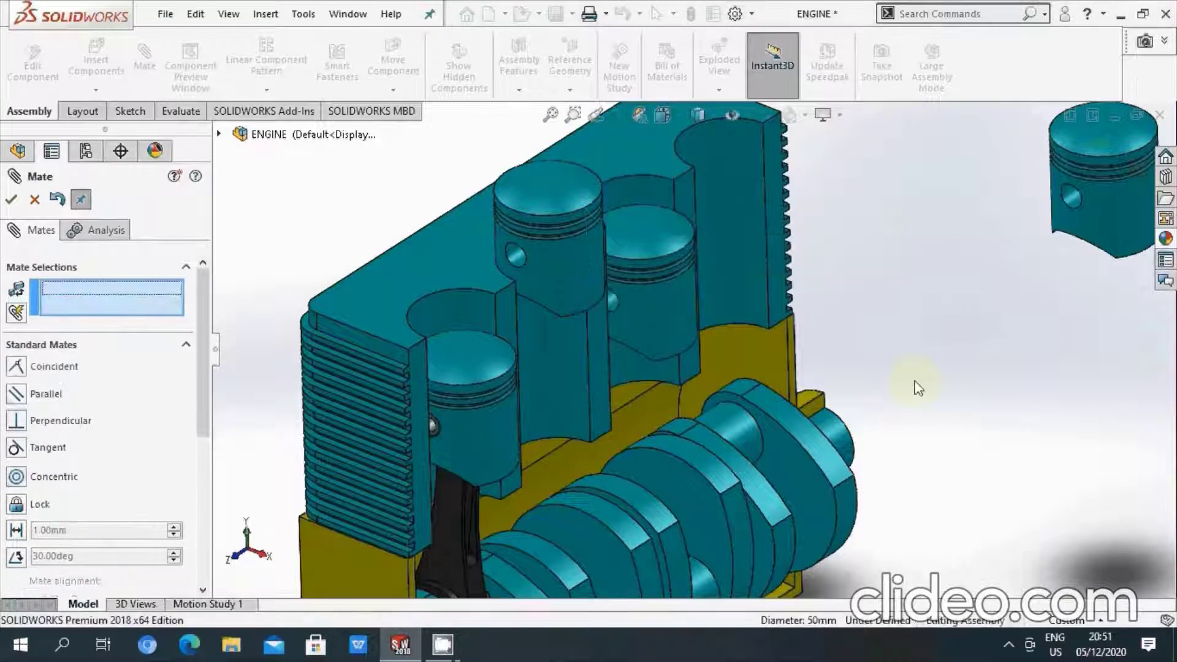